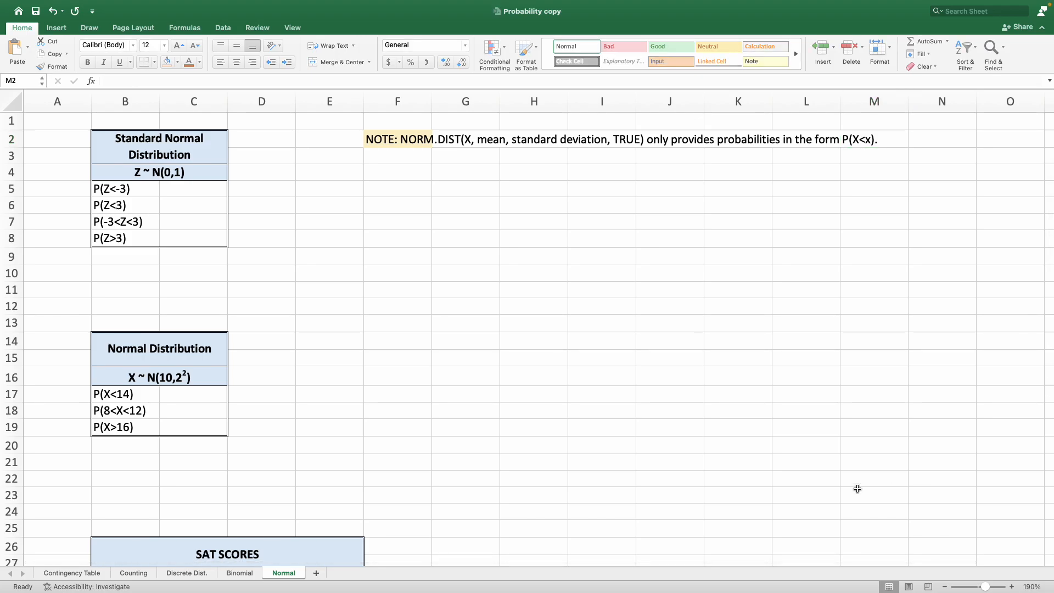
click(298, 212)
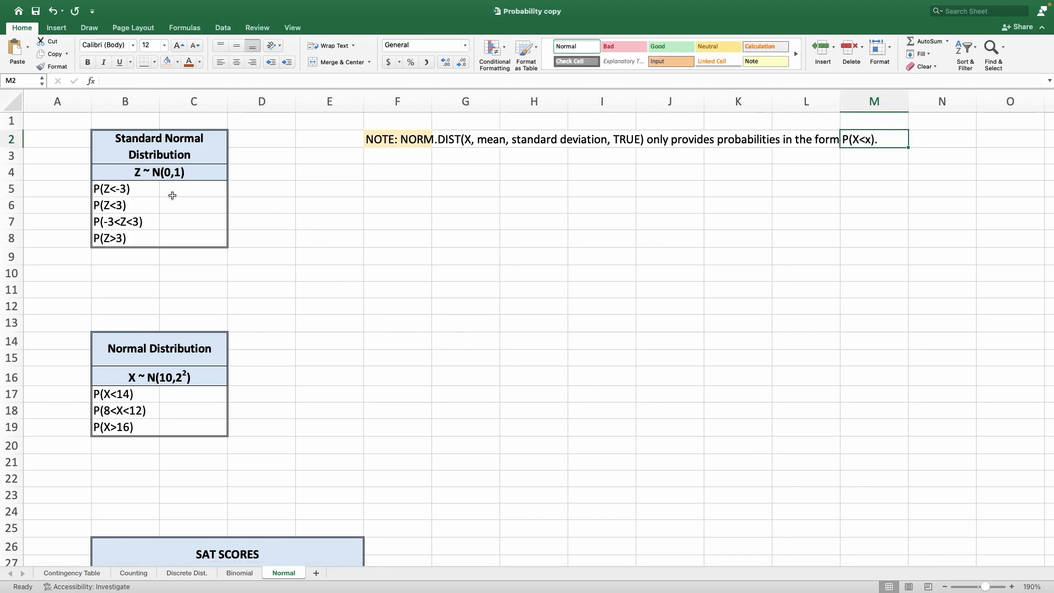
click(181, 151)
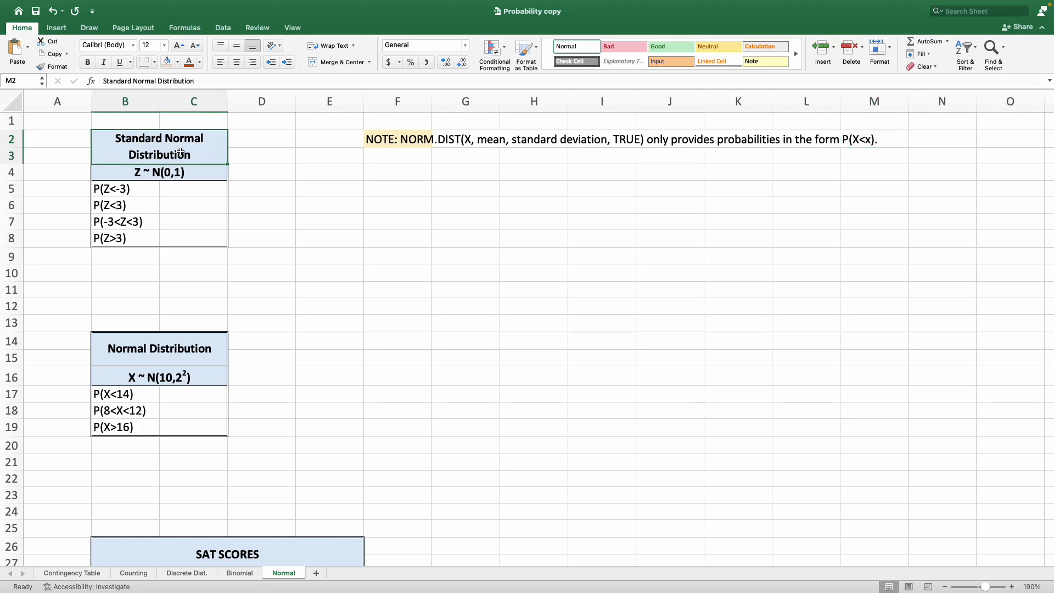
click(197, 173)
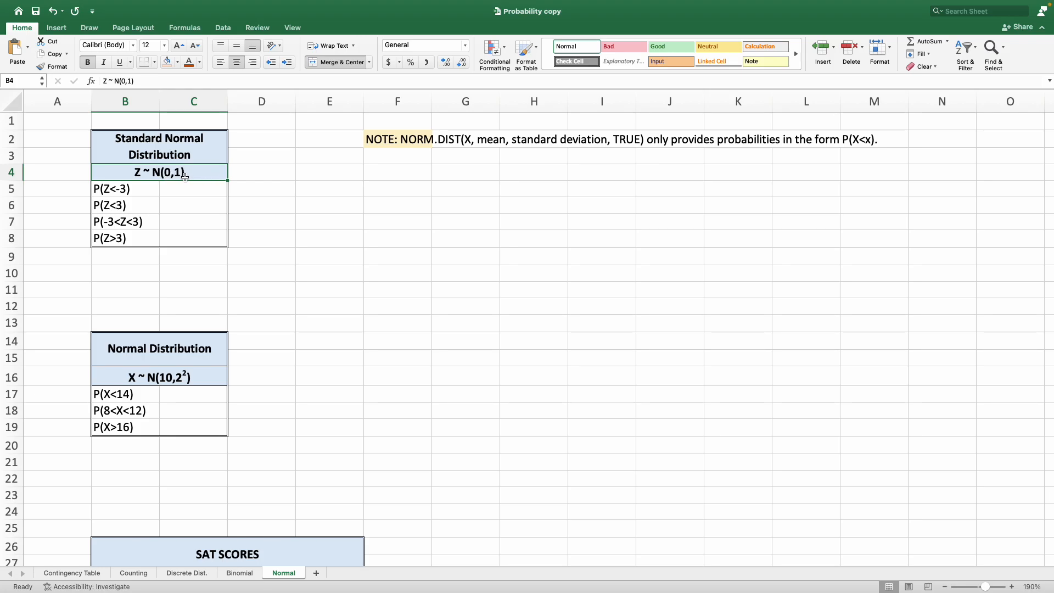
Label D3 as mean = 0 and D4 as SD = 1 beside the standard normal table.
click(266, 158)
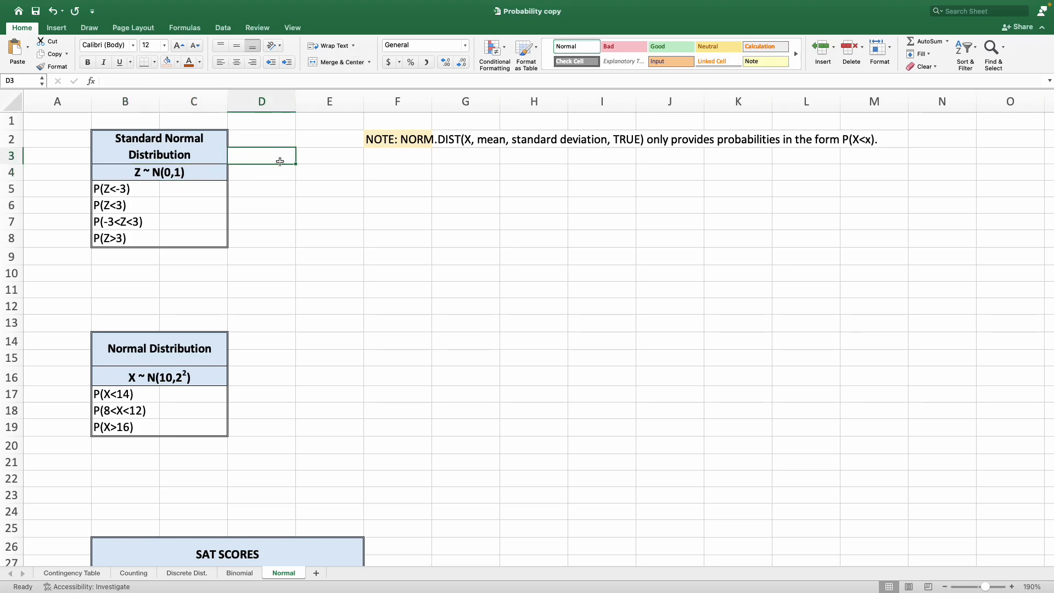
text(mean = 0)
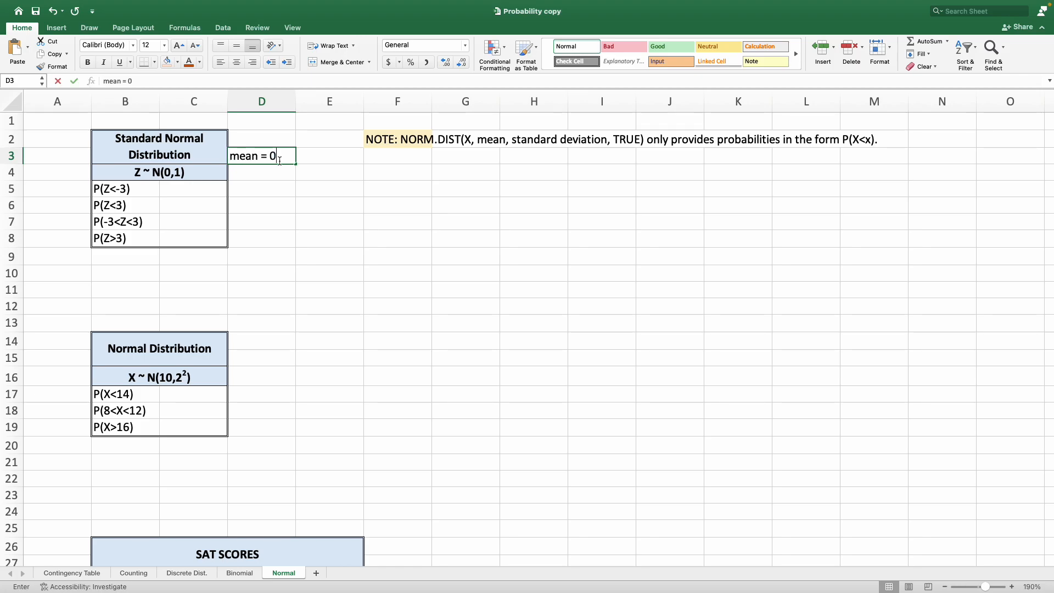
key(Return)
text(SD = 1)
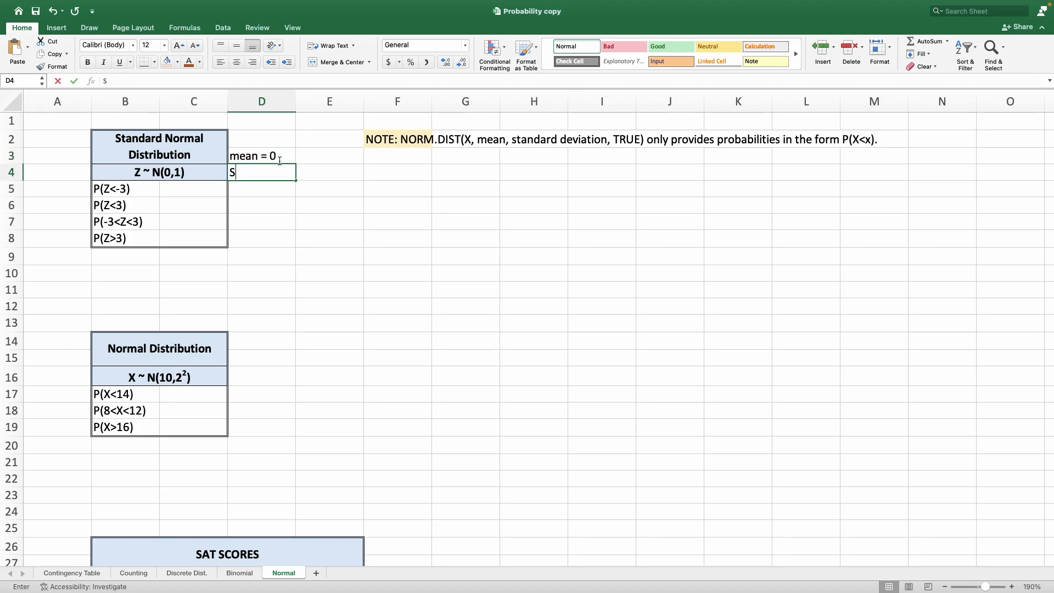
key(Return)
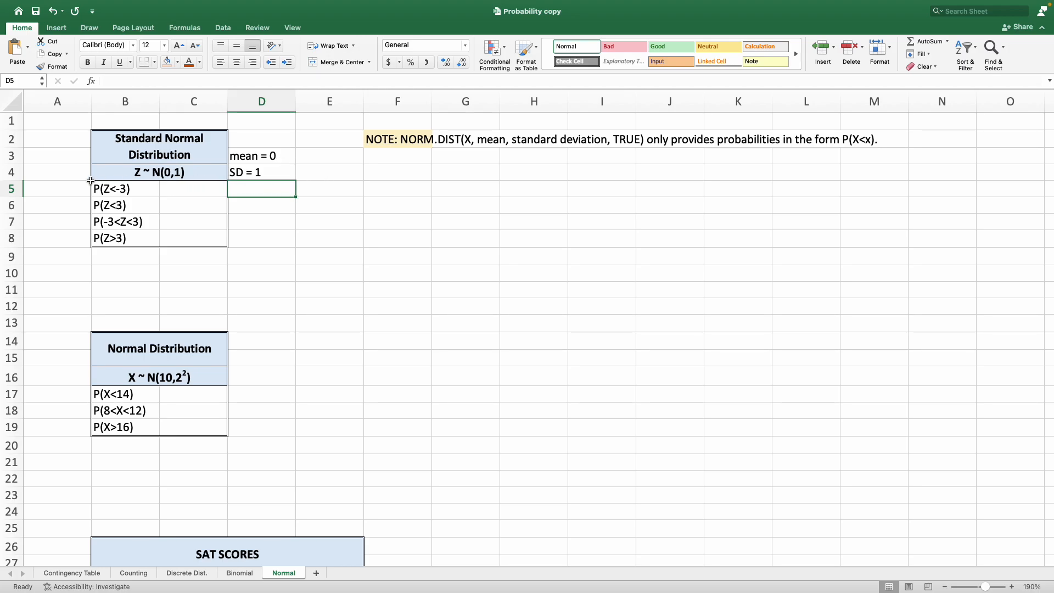
Enter the text template '=NORM.DIST(X, mean, SD, TRUE) in D5 as a non-calculating label.
click(112, 194)
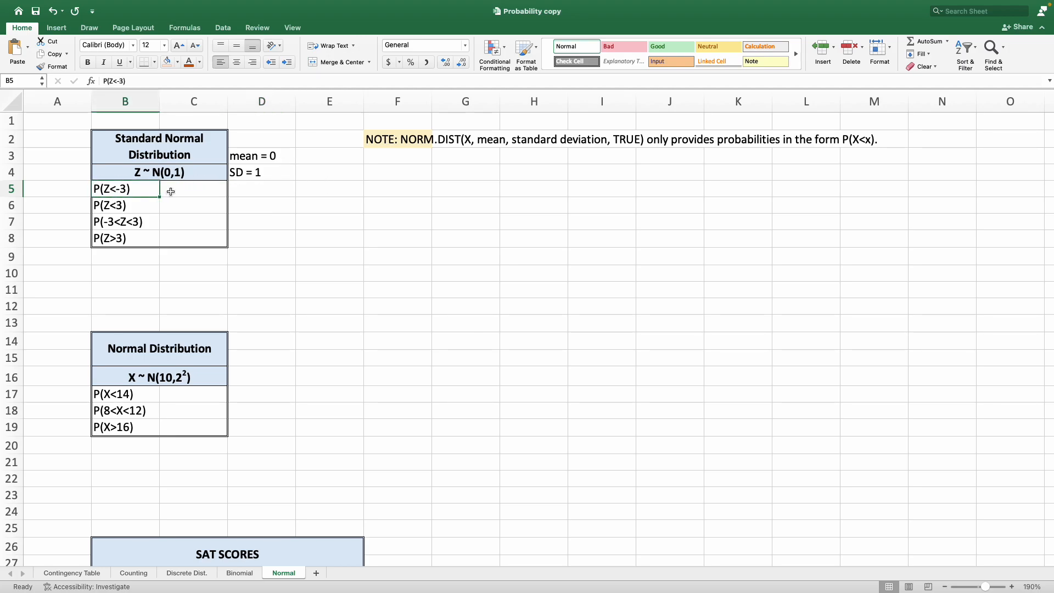
click(244, 188)
text('=)
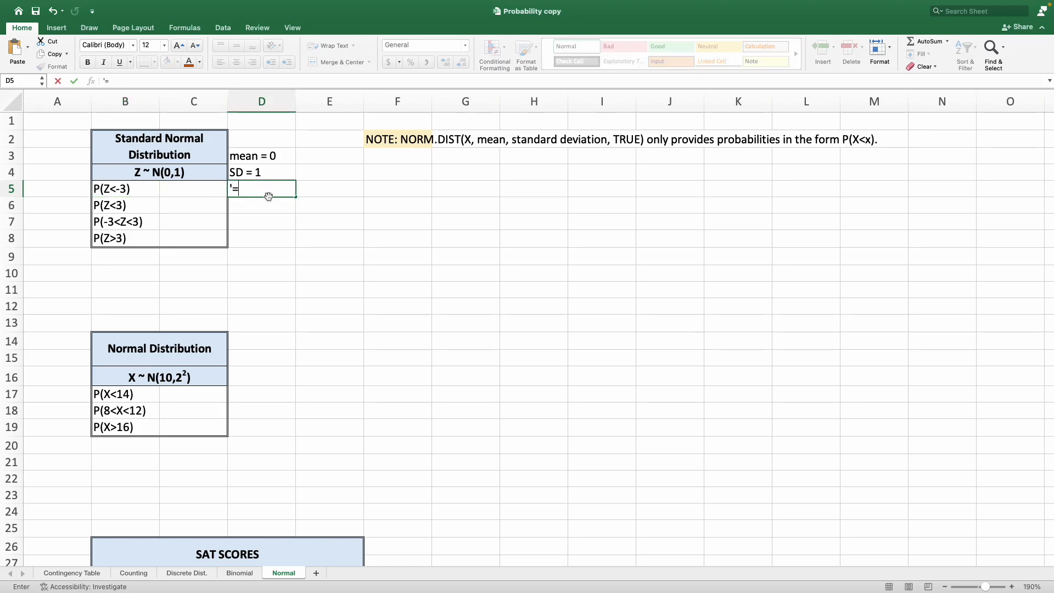
text(NORM.DIST(X, mean, SD, TRUE))
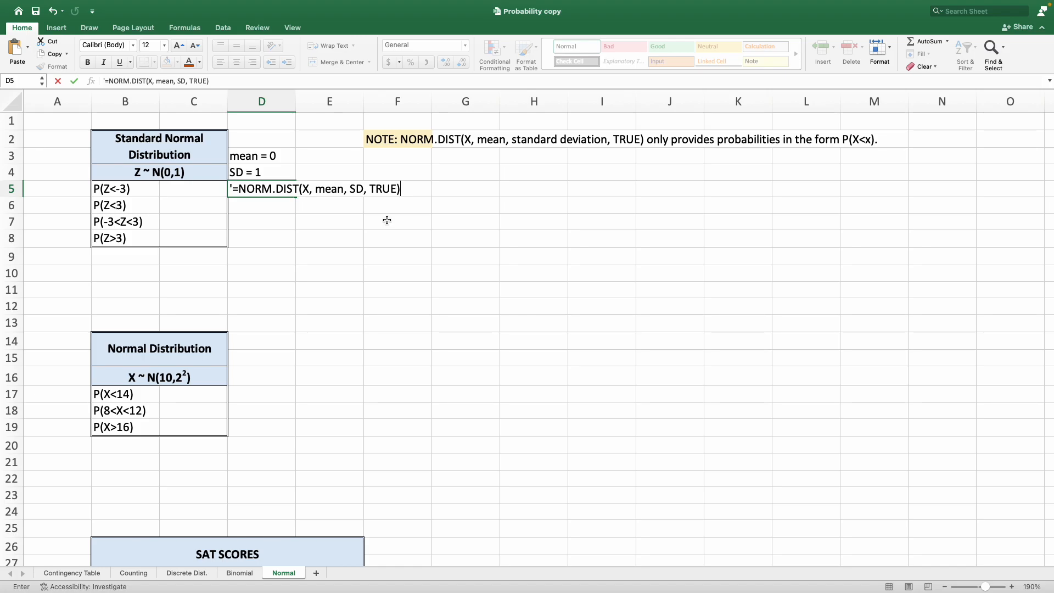
key(Return)
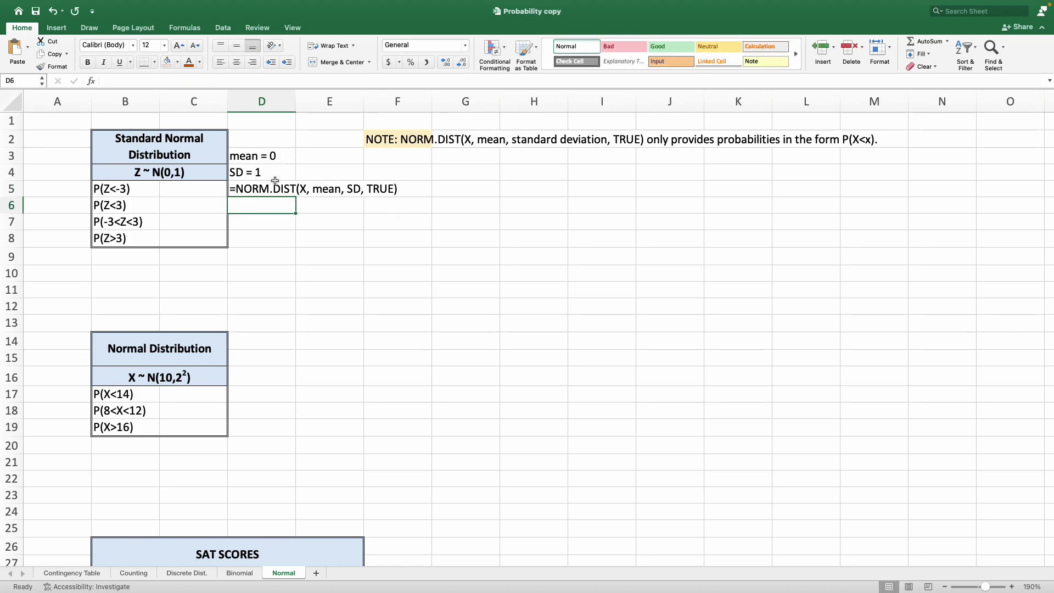
click(288, 189)
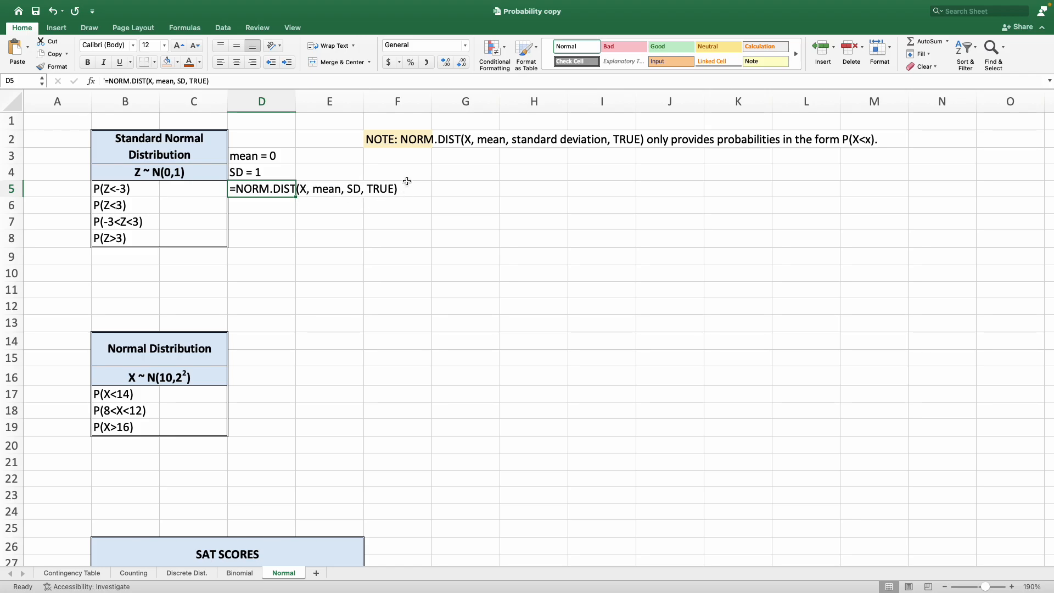
click(408, 136)
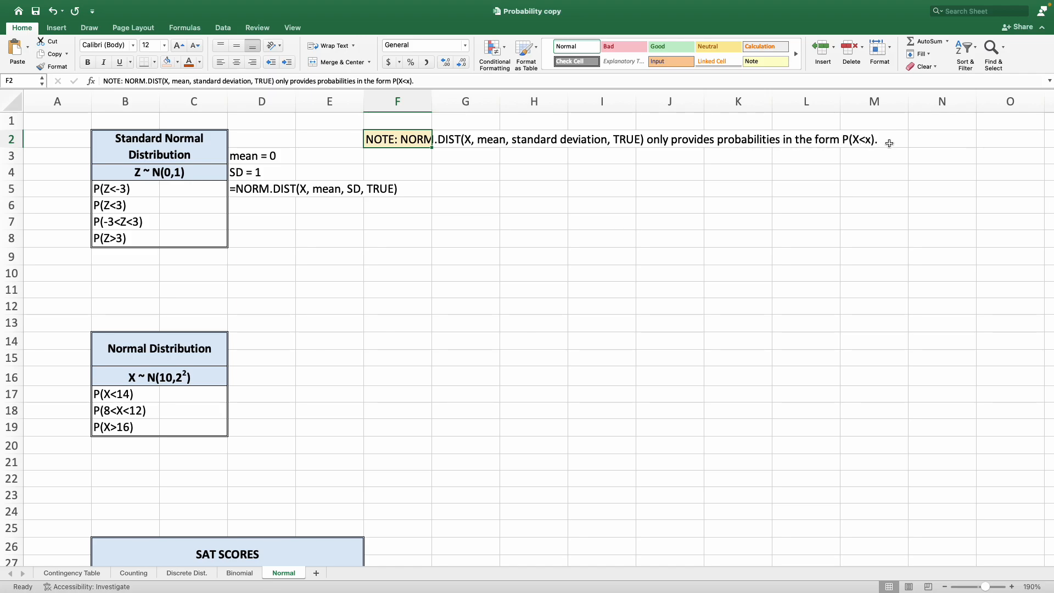
click(136, 189)
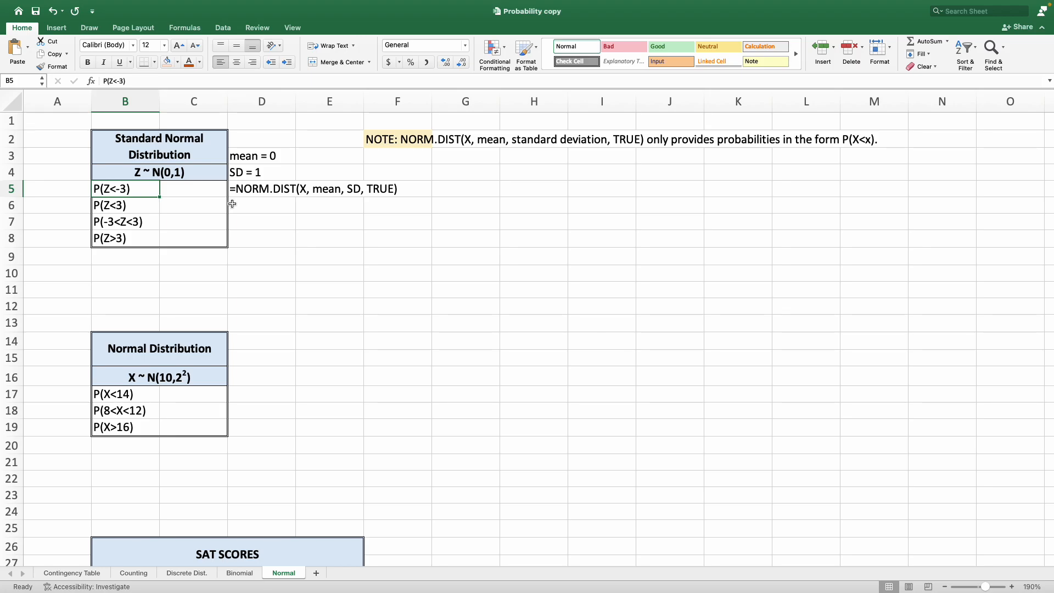
click(187, 186)
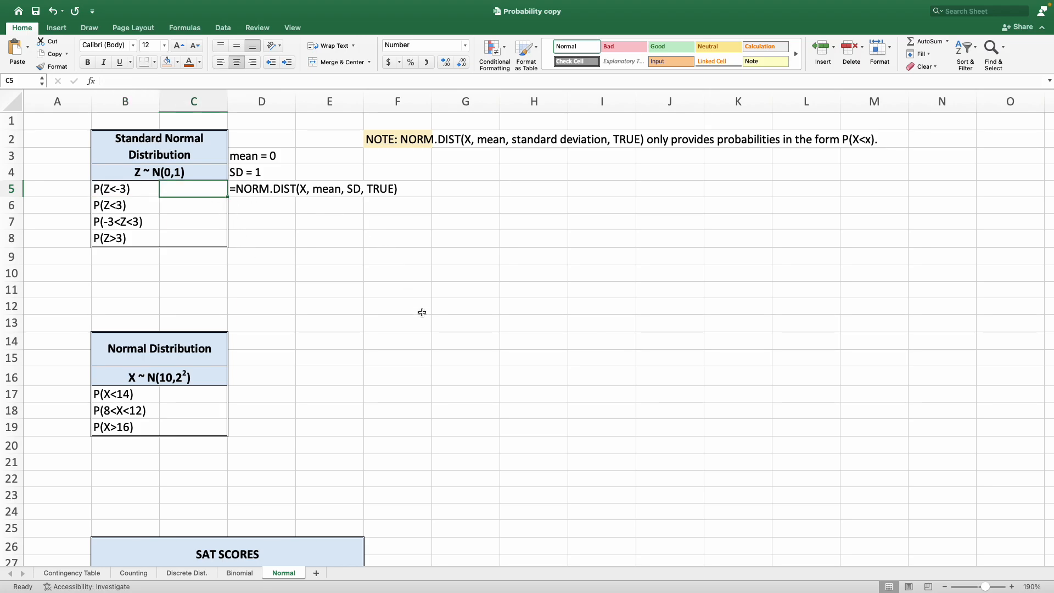
key(Left)
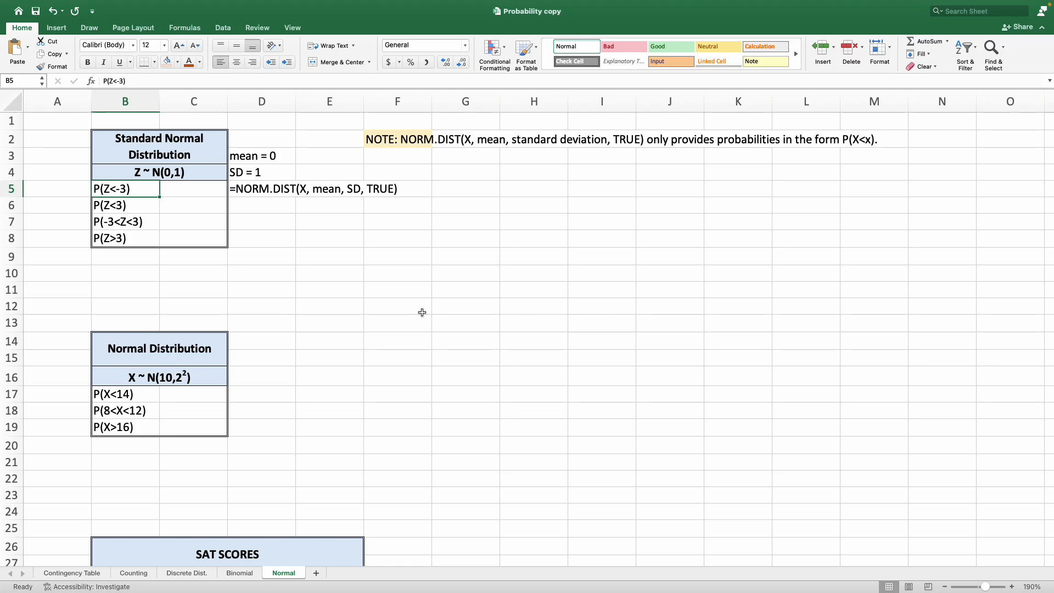
key(Right)
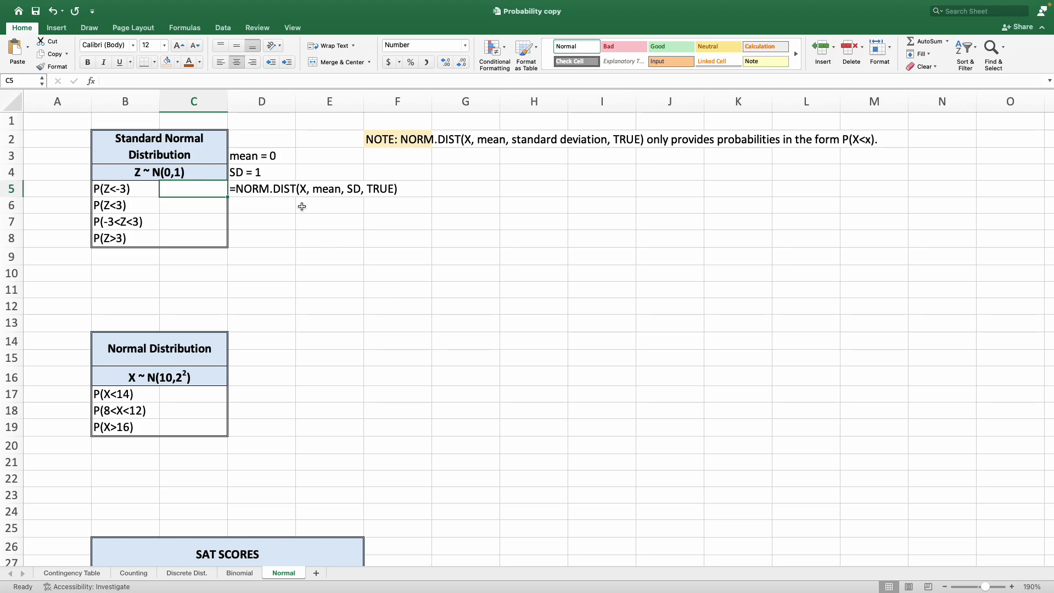
Move the NORM.DIST template text from D5 to H5.
click(270, 183)
key(super+c)
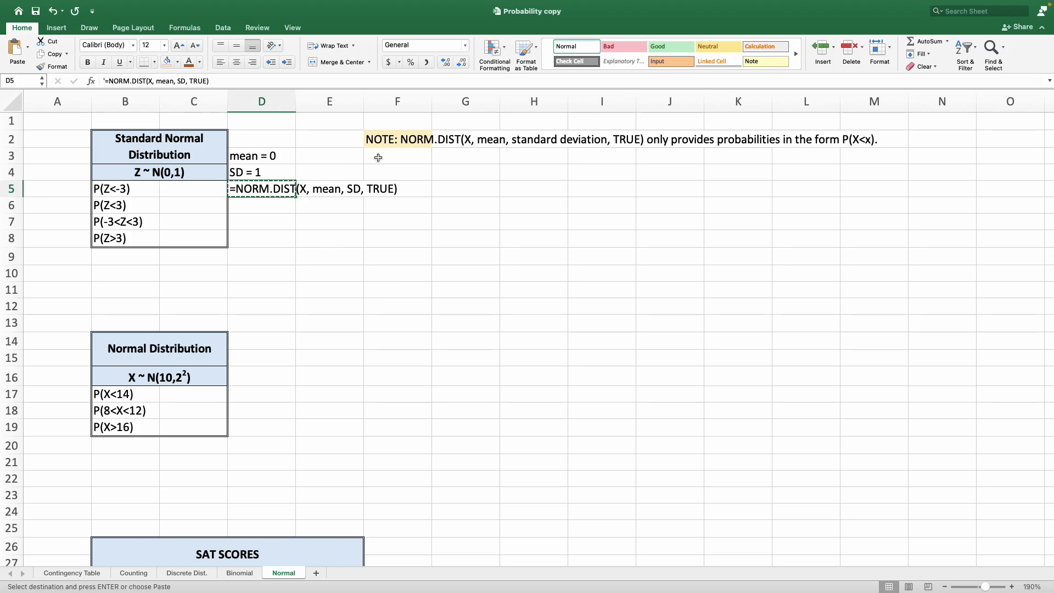
click(522, 185)
key(Return)
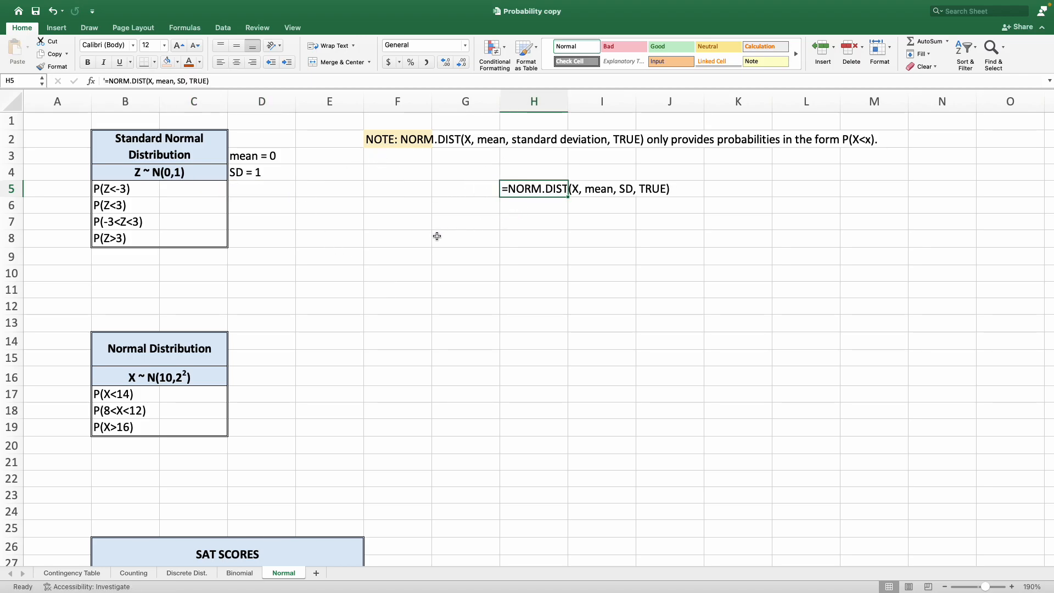
Enter =NORM.DIST(-3, 0, 1, TRUE) in C5 to compute P(Z<-3).
click(161, 193)
text(=NORM.DIS)
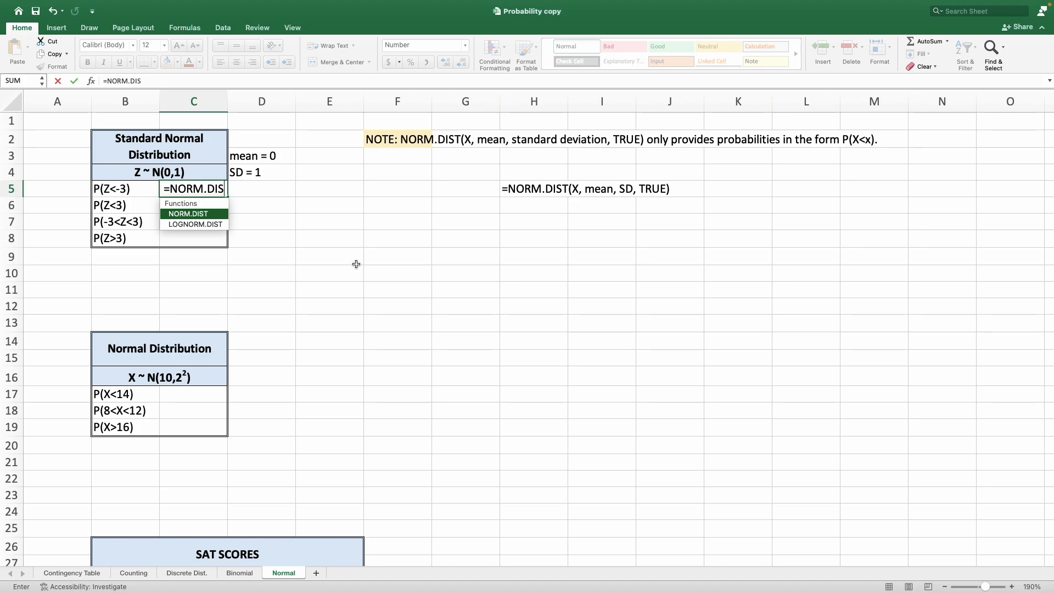
text(T()
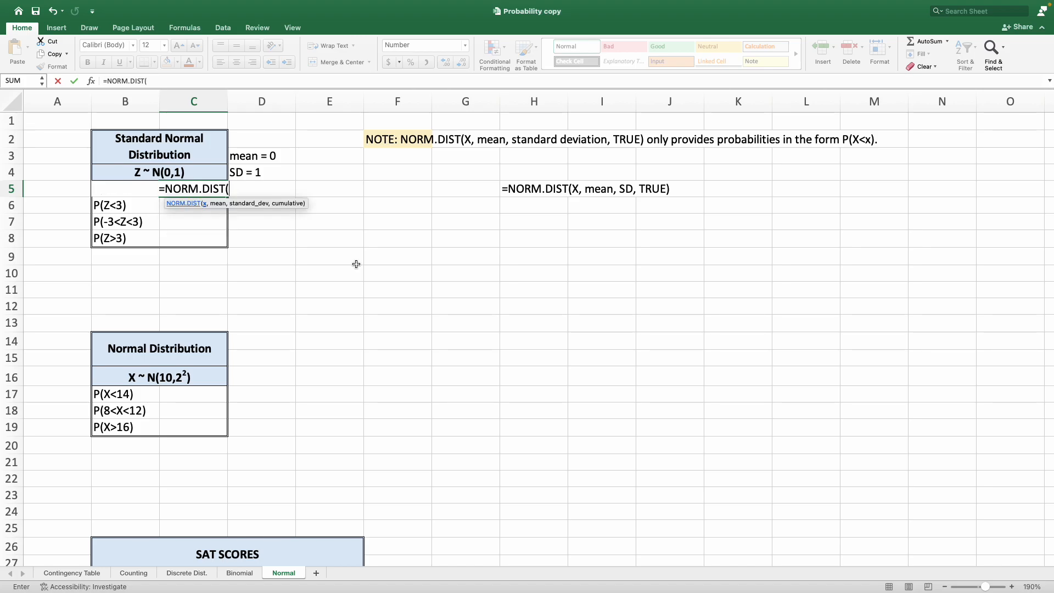
text(-3,)
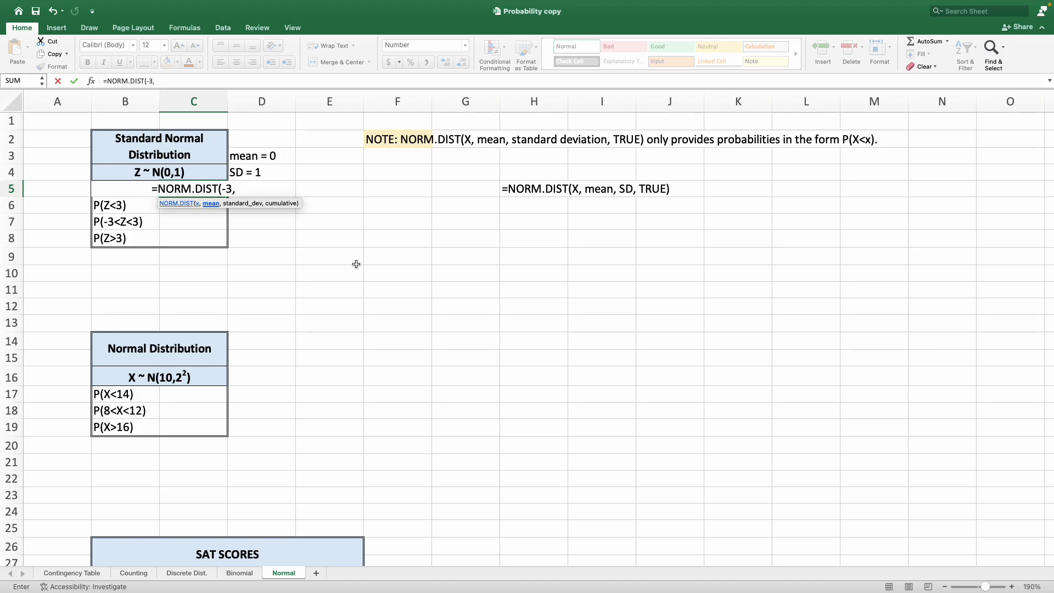
text( 0, )
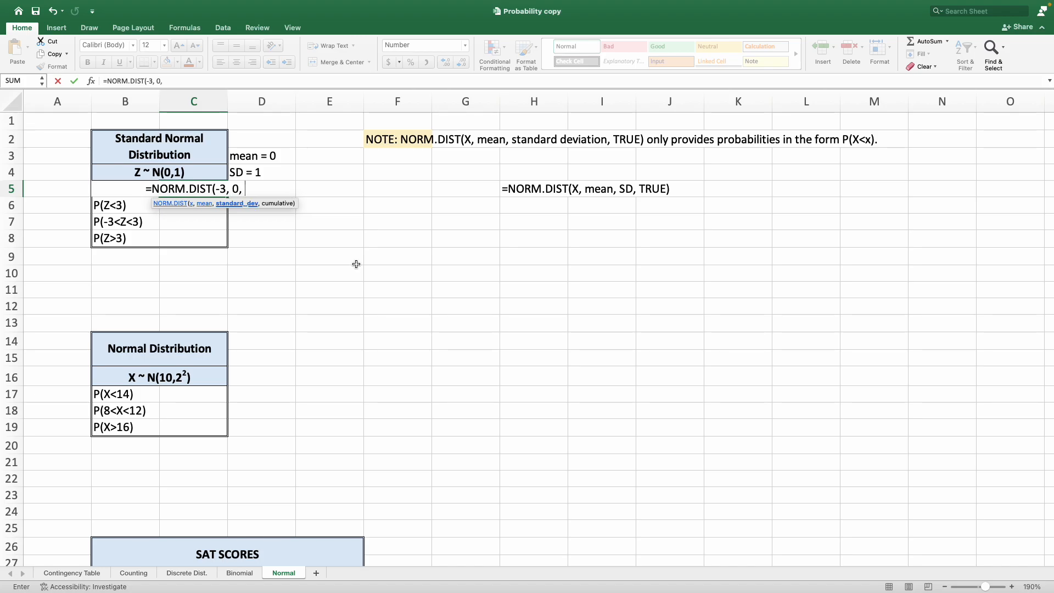
text(1, )
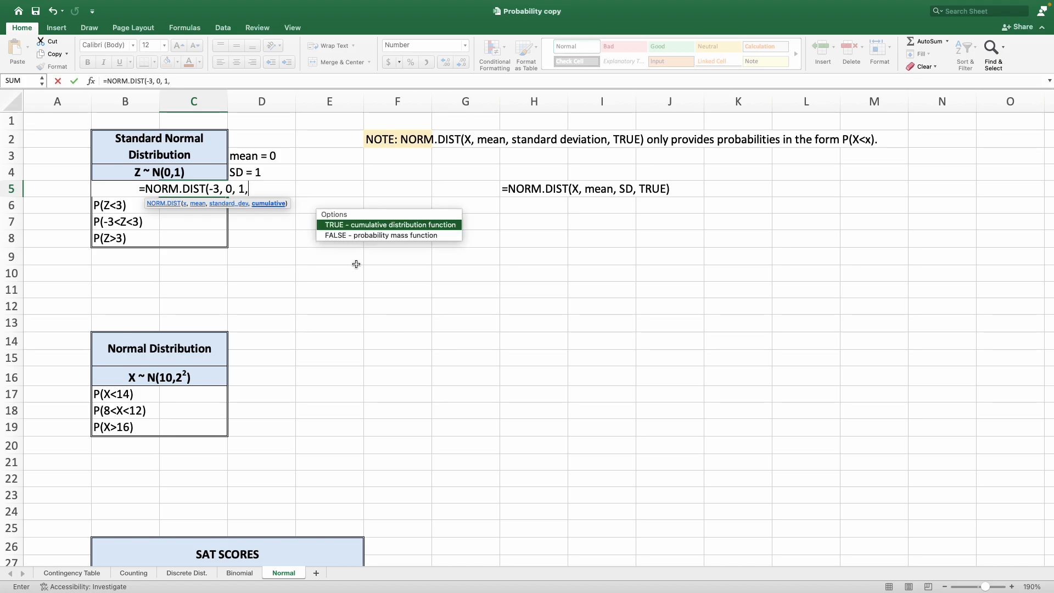
text(T)
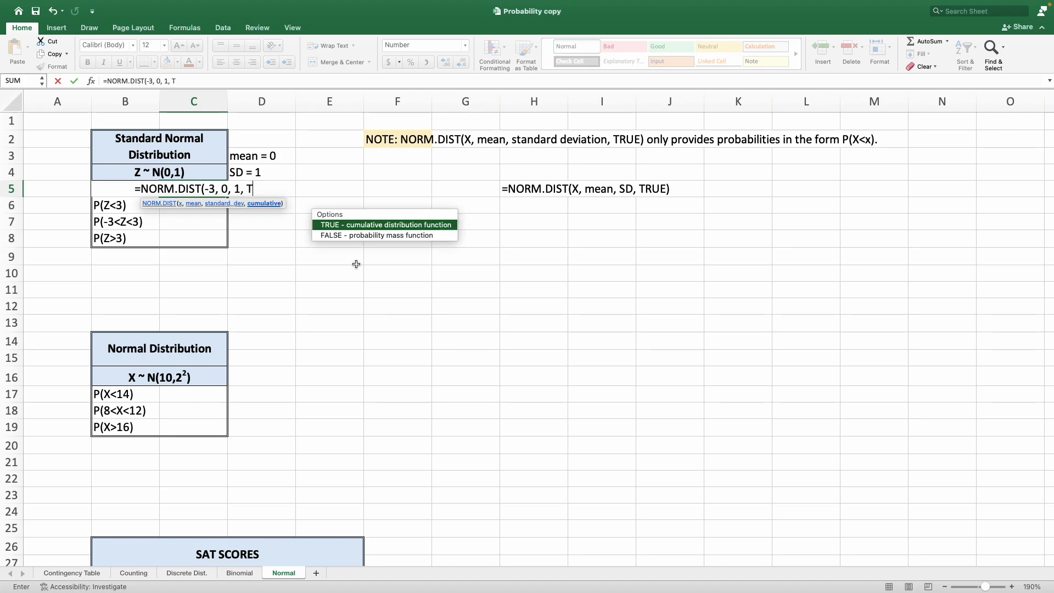
text(RUE))
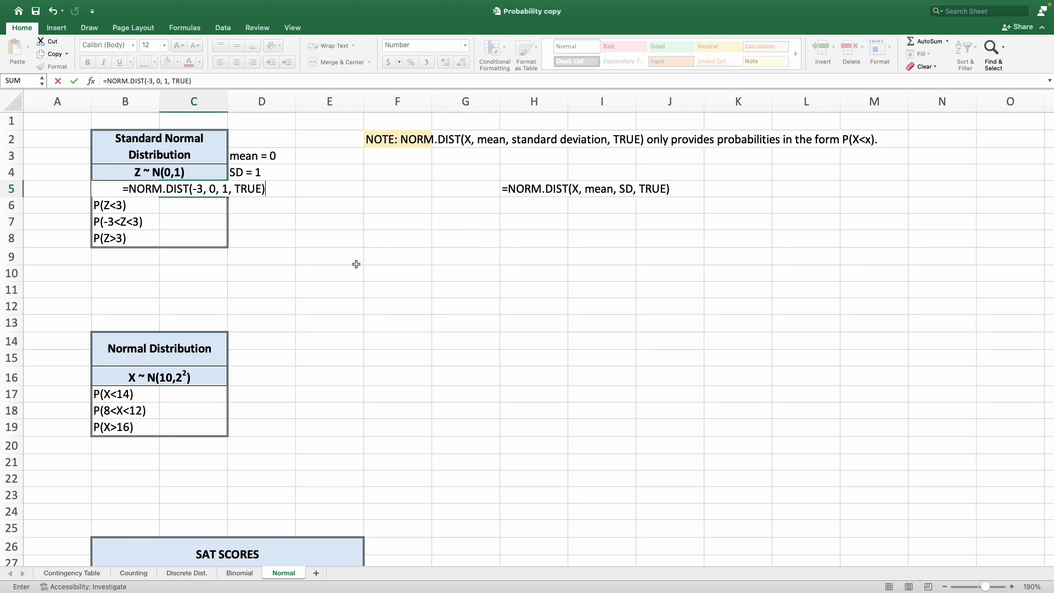
key(Return)
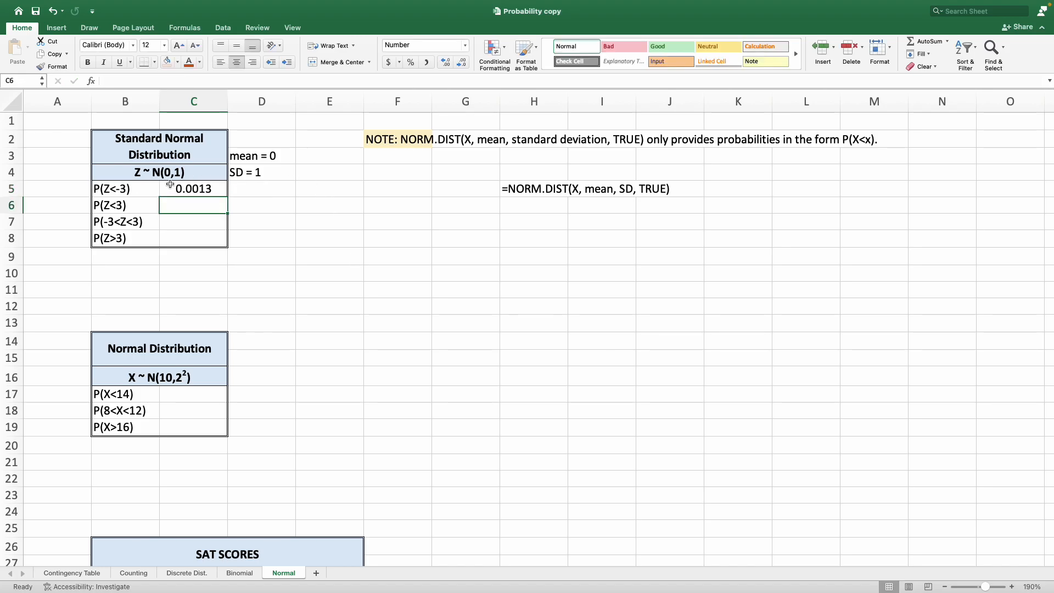
Enter =norm.dist(3,0,1,TRUE) in C6 to compute P(Z<3).
click(176, 187)
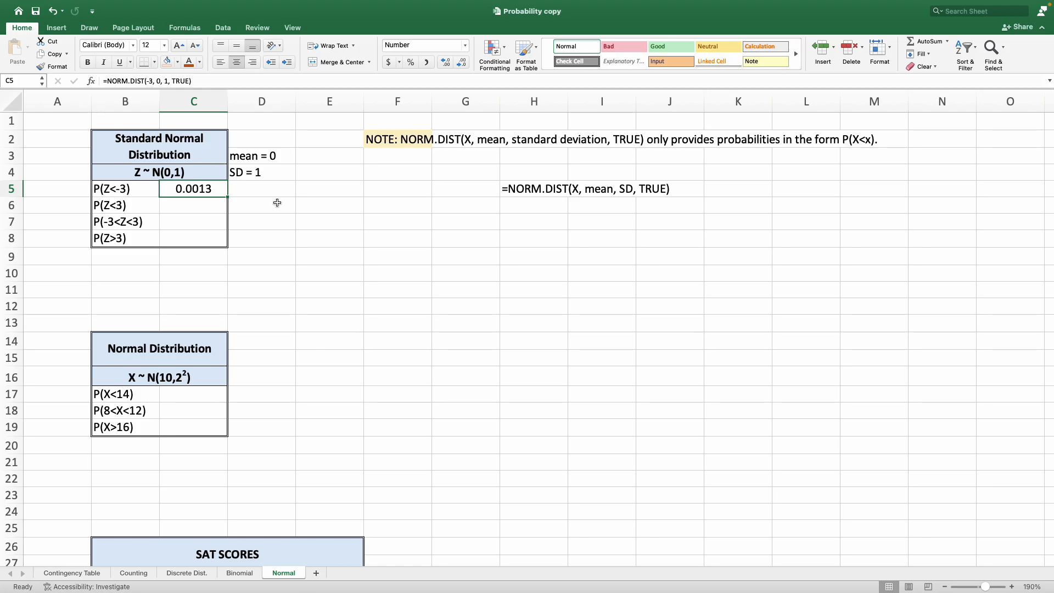
key(Return)
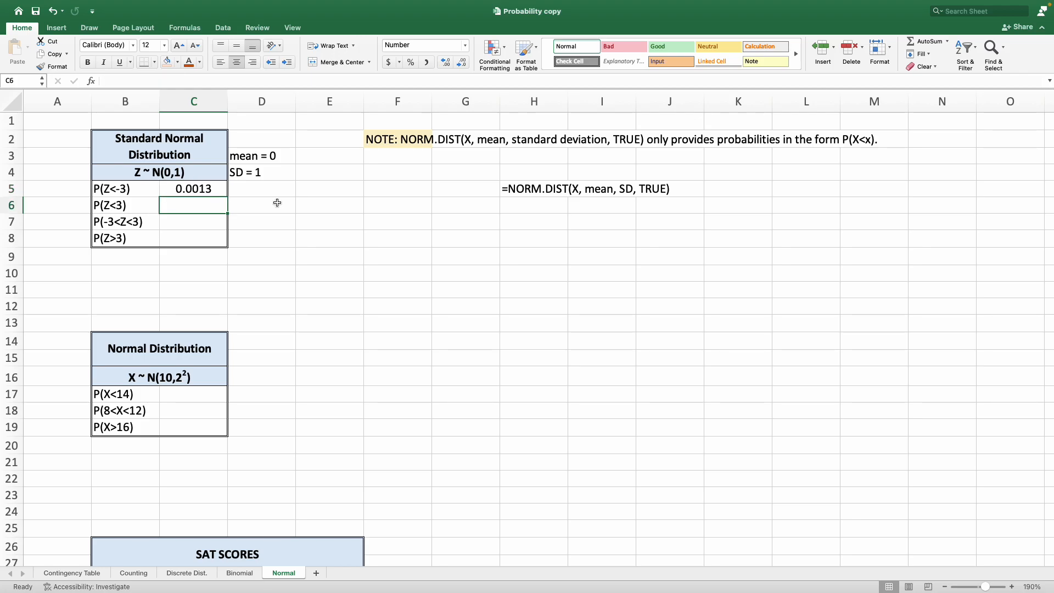
text(=)
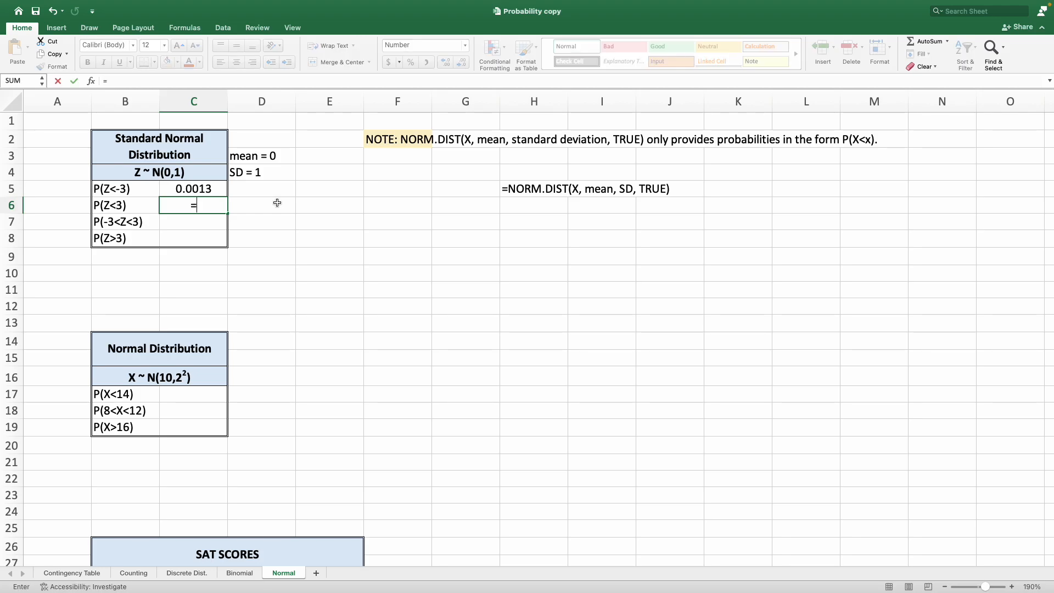
text(norm.)
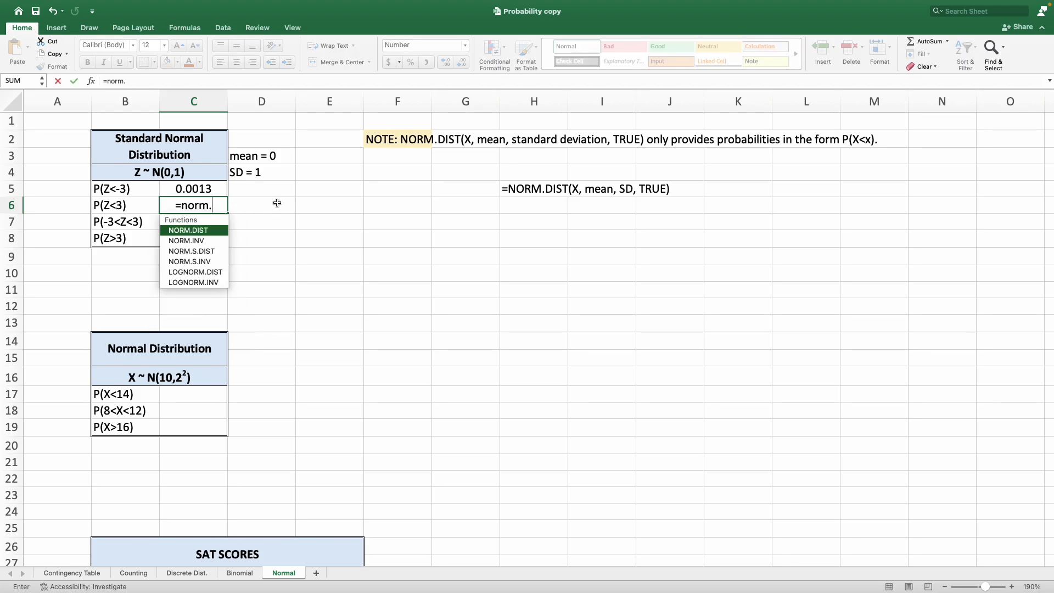
text(dist)
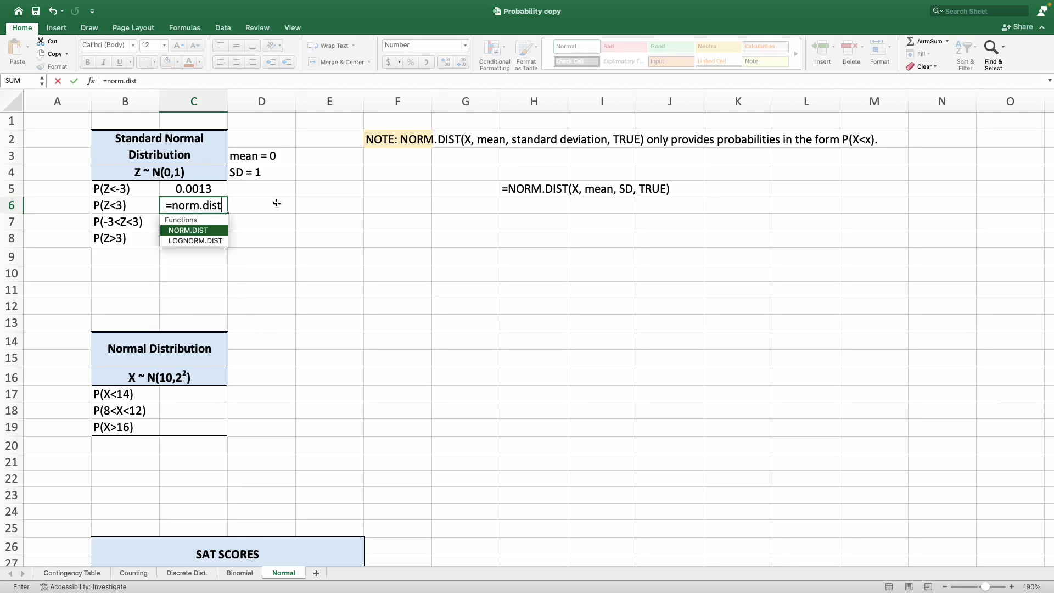
text(()
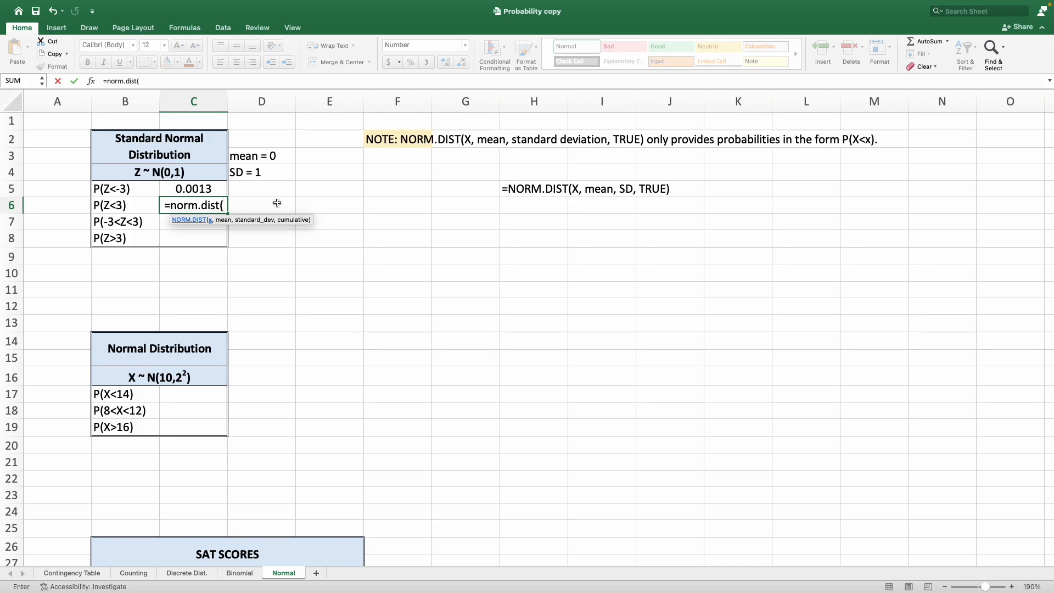
text(3)
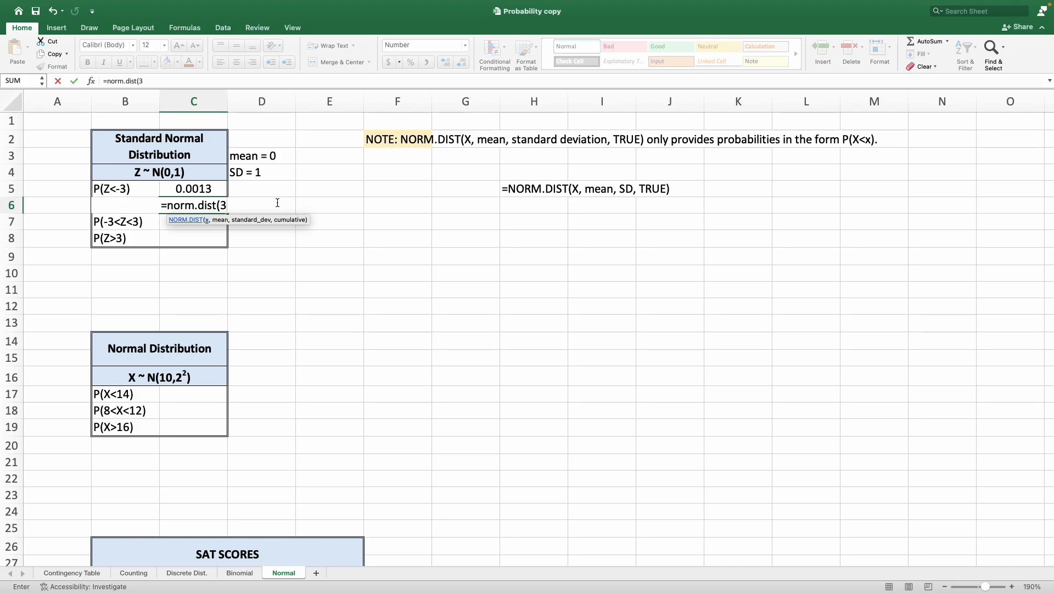
text(,)
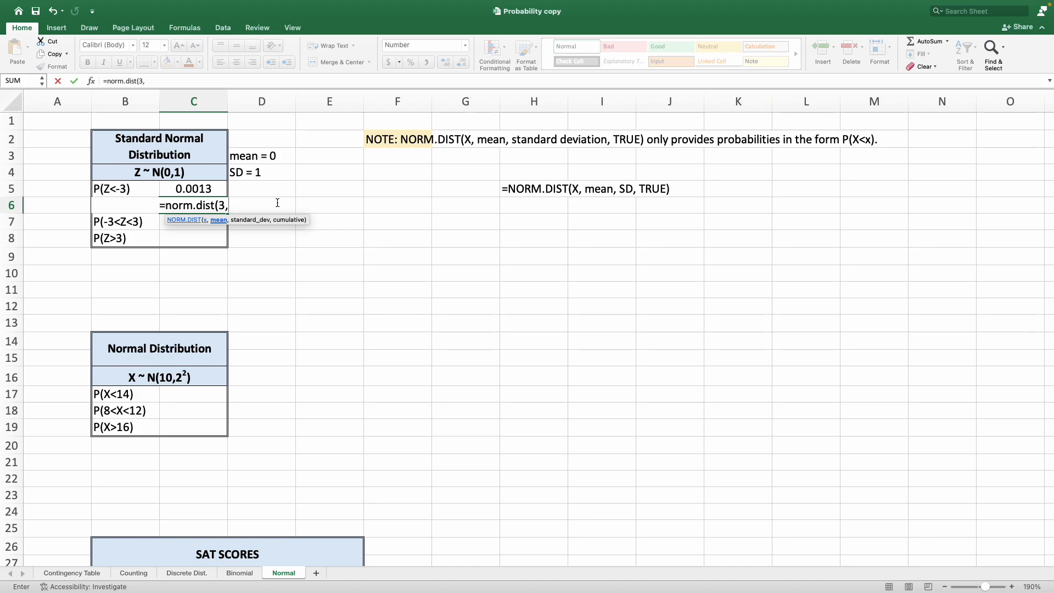
text(0,1)
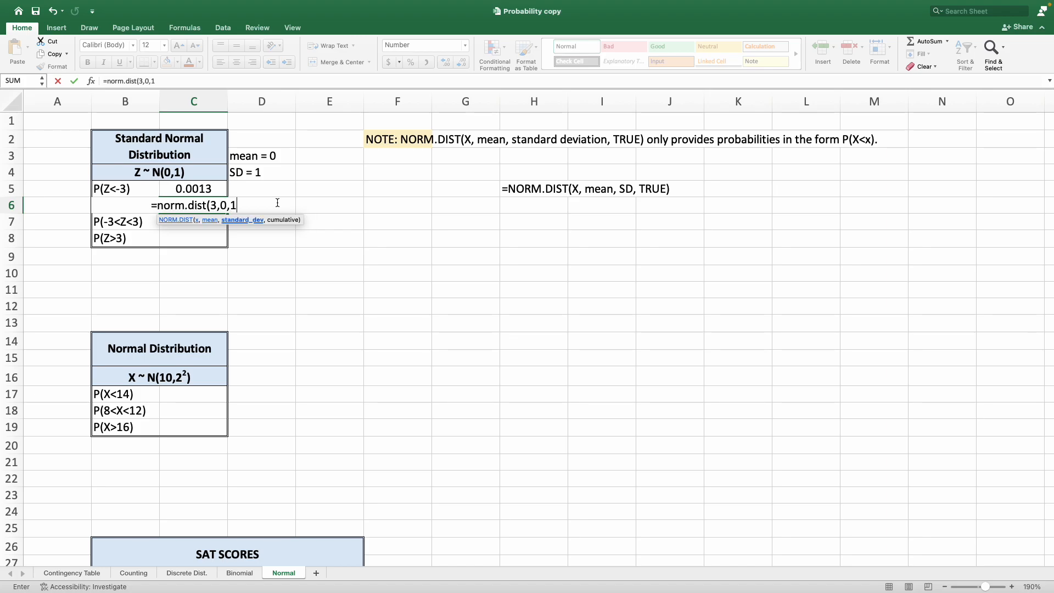
text(,TRUE)
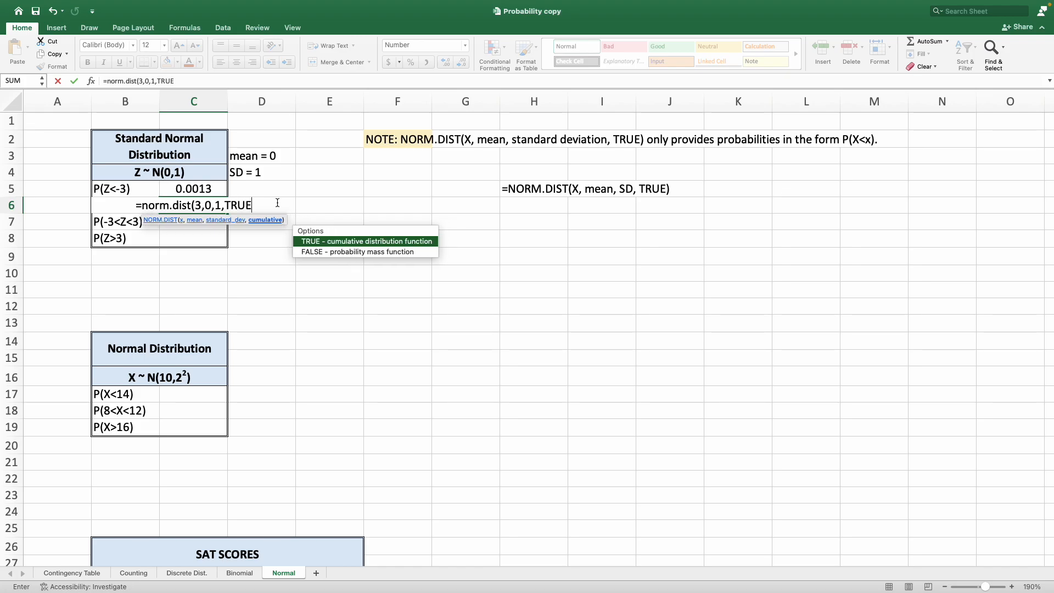
text())
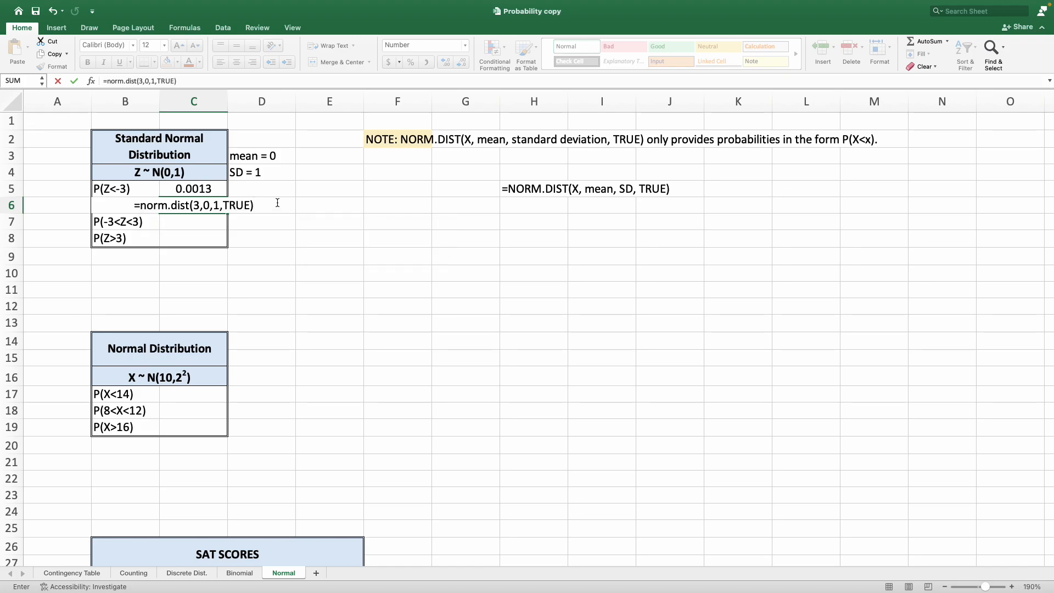
key(Return)
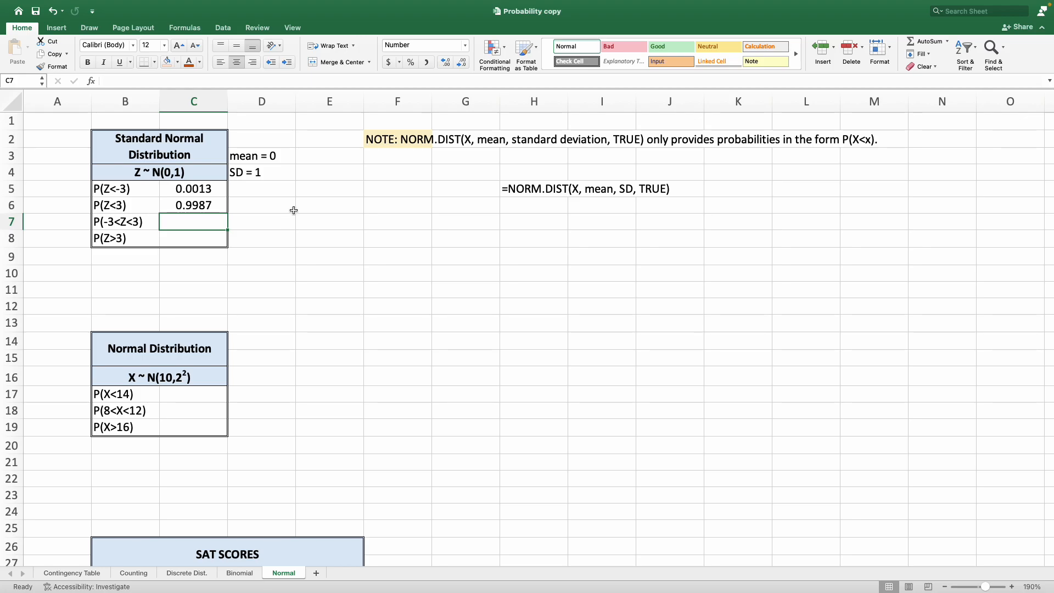
Compute P(-3<Z<3) in C7 as =C6-C5.
click(143, 222)
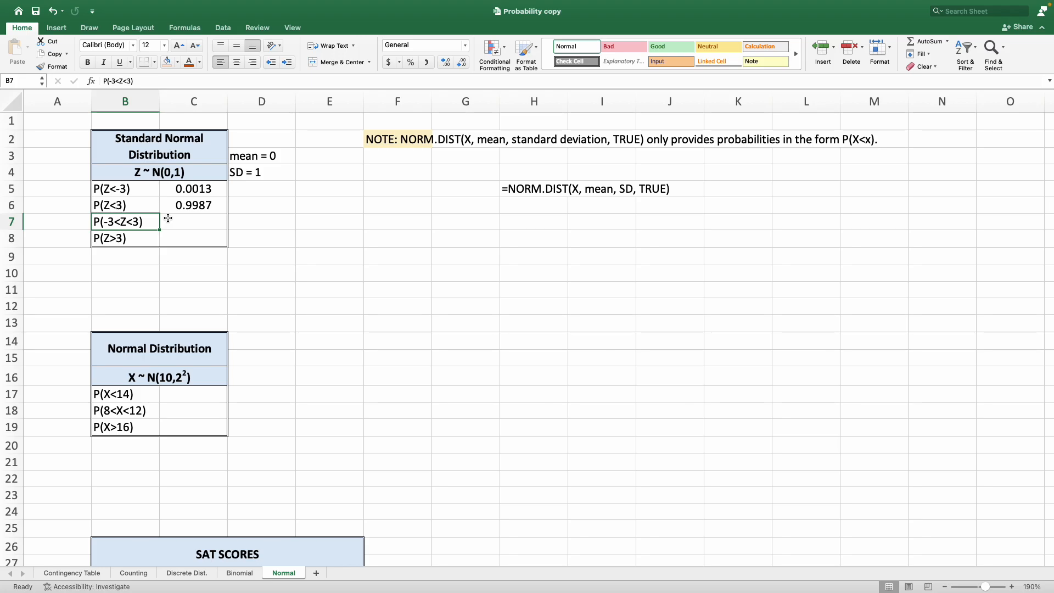
drag(135, 206, 180, 190)
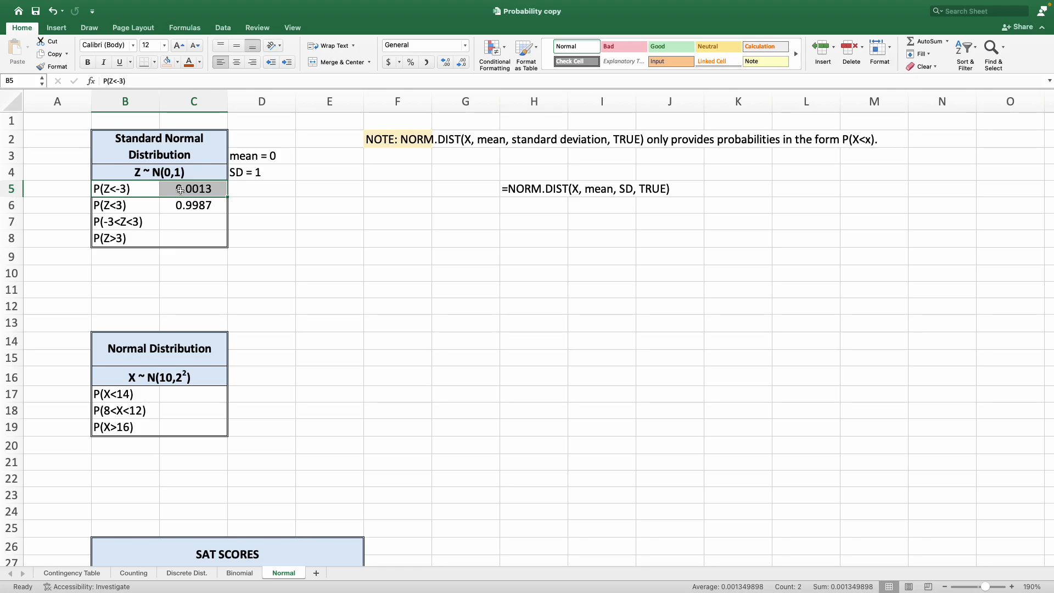
click(178, 226)
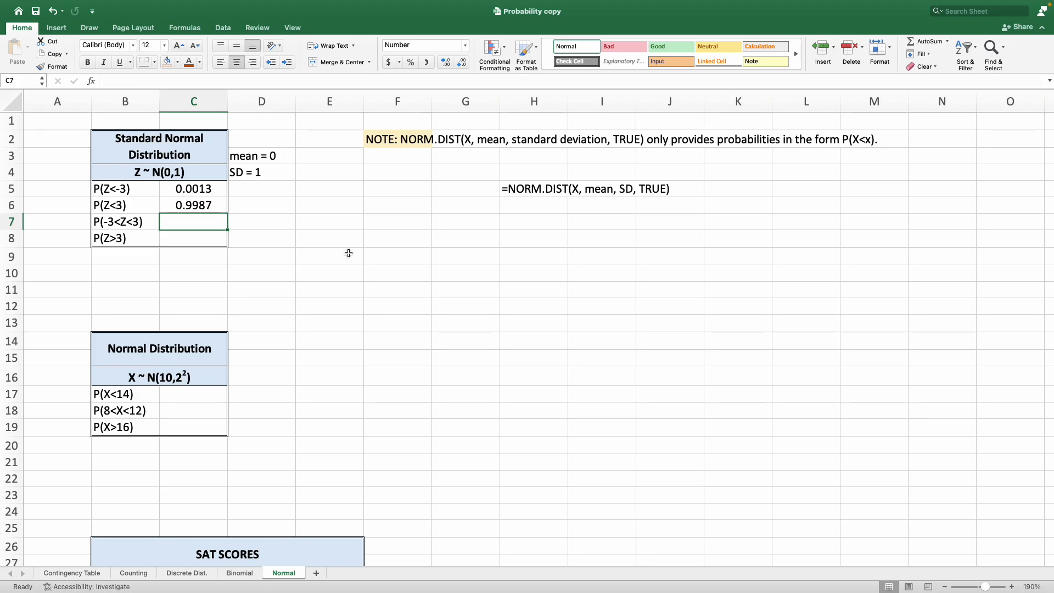
text(=)
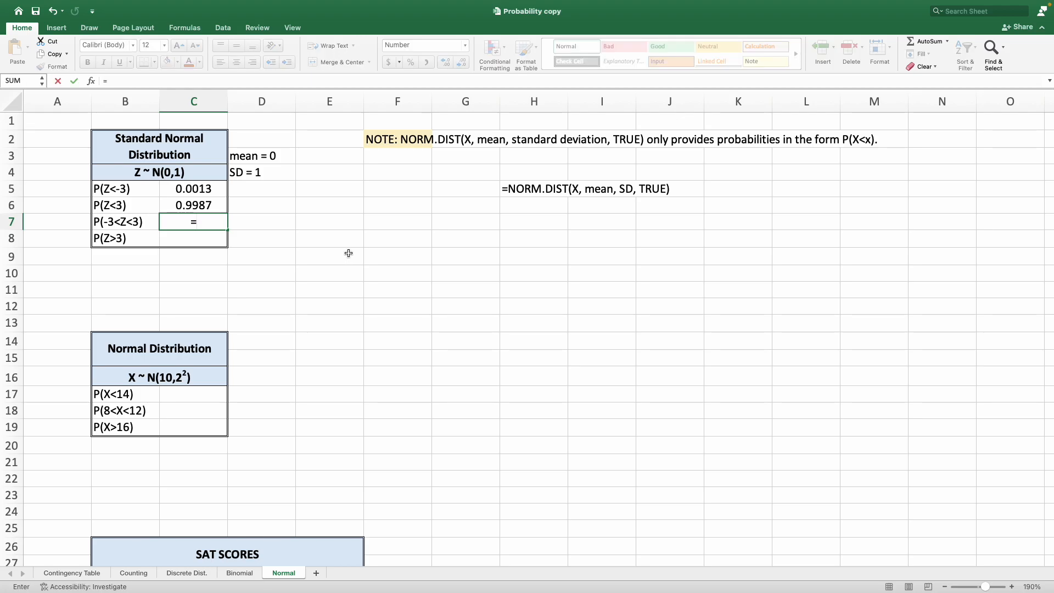
key(Up)
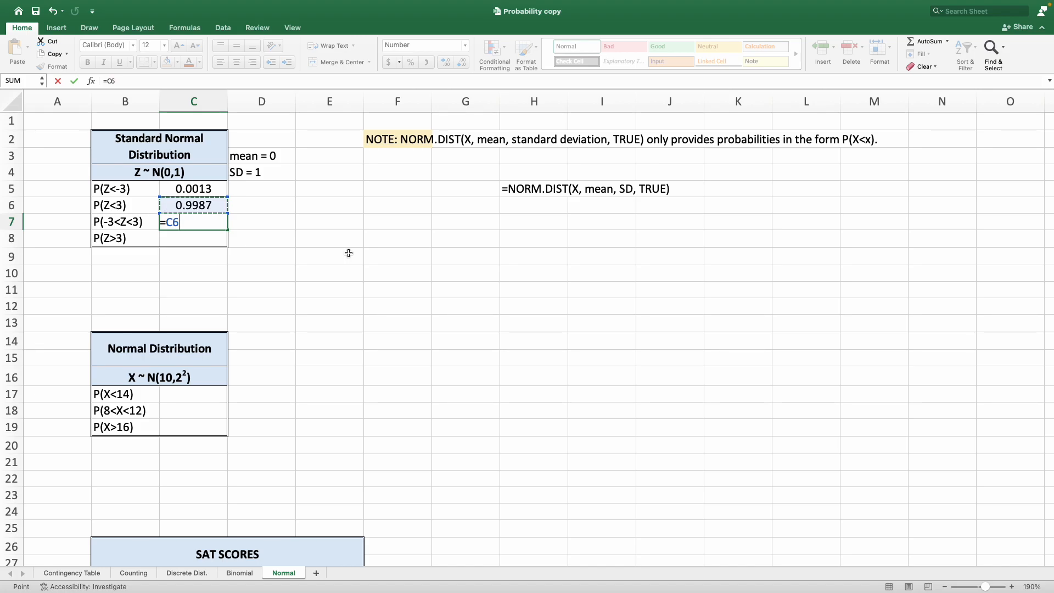
text(-)
key(Up)
key(Up)
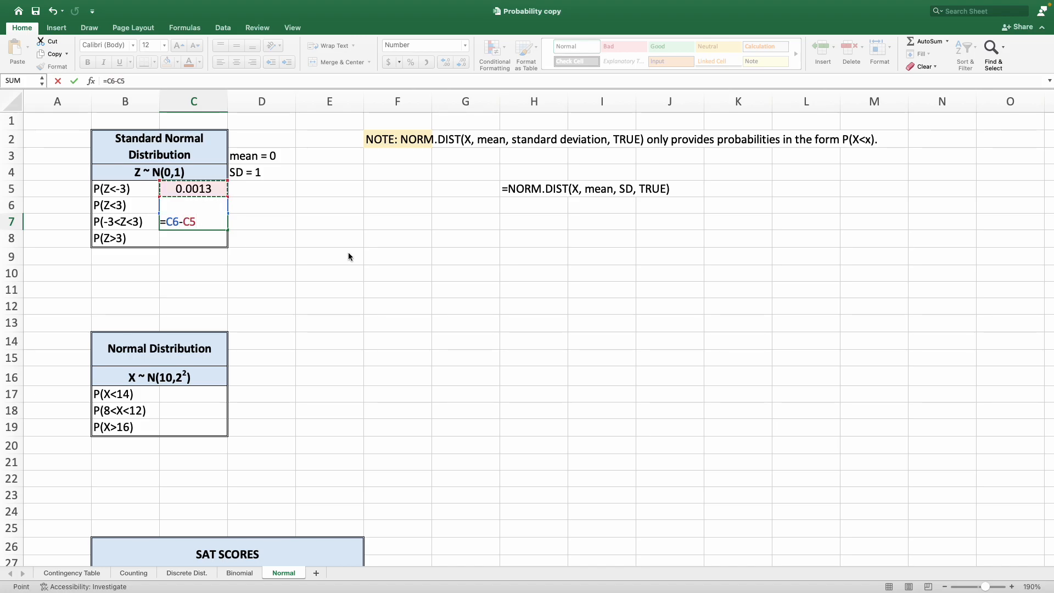
key(Return)
Enter =1-NORM.DIST(3,0,1,TRUE) in C8 to compute P(Z>3).
click(208, 204)
click(204, 191)
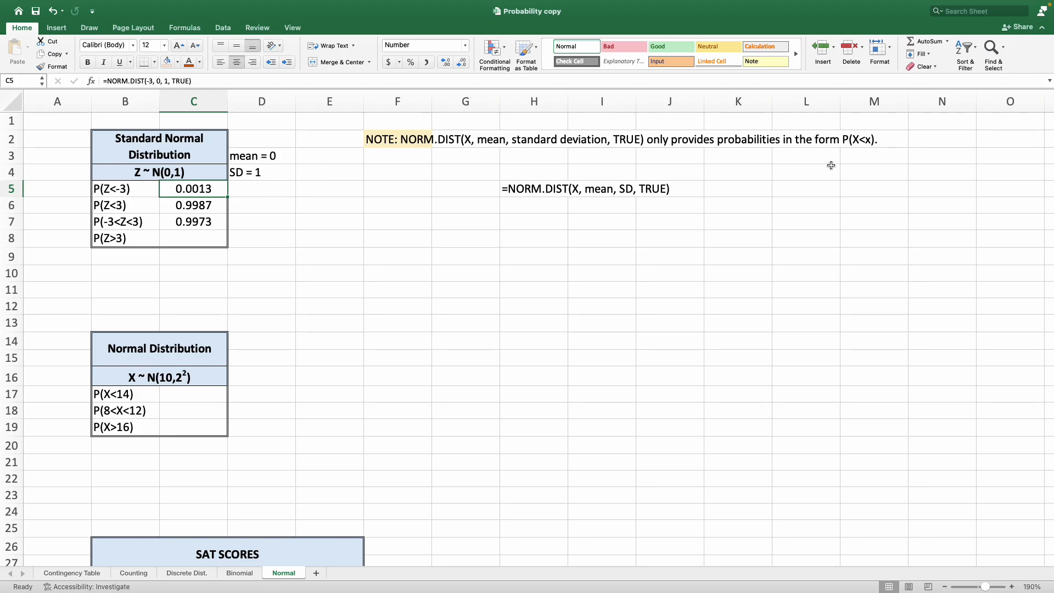
click(842, 138)
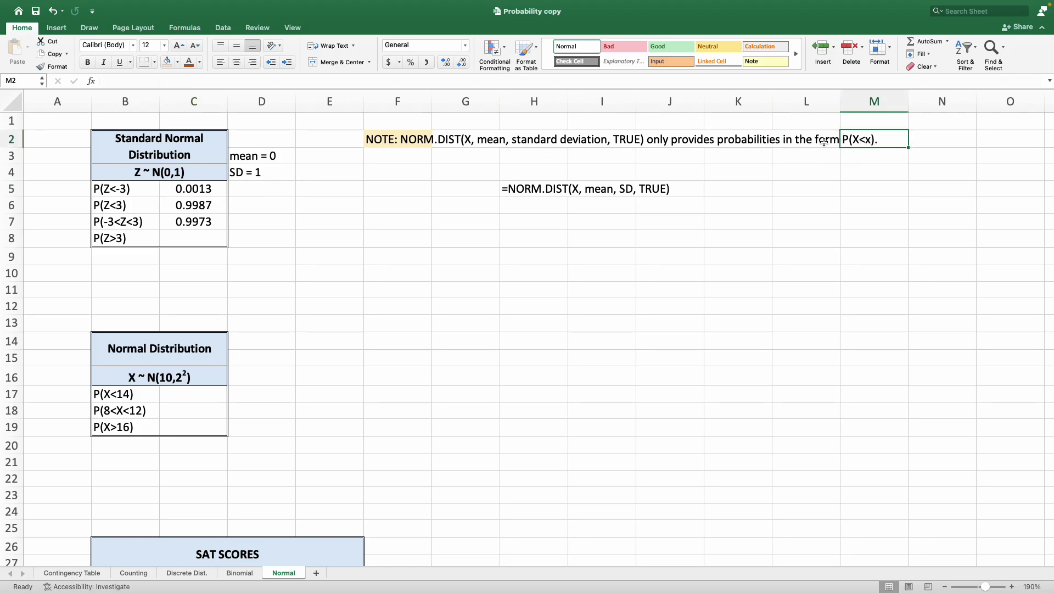
click(124, 237)
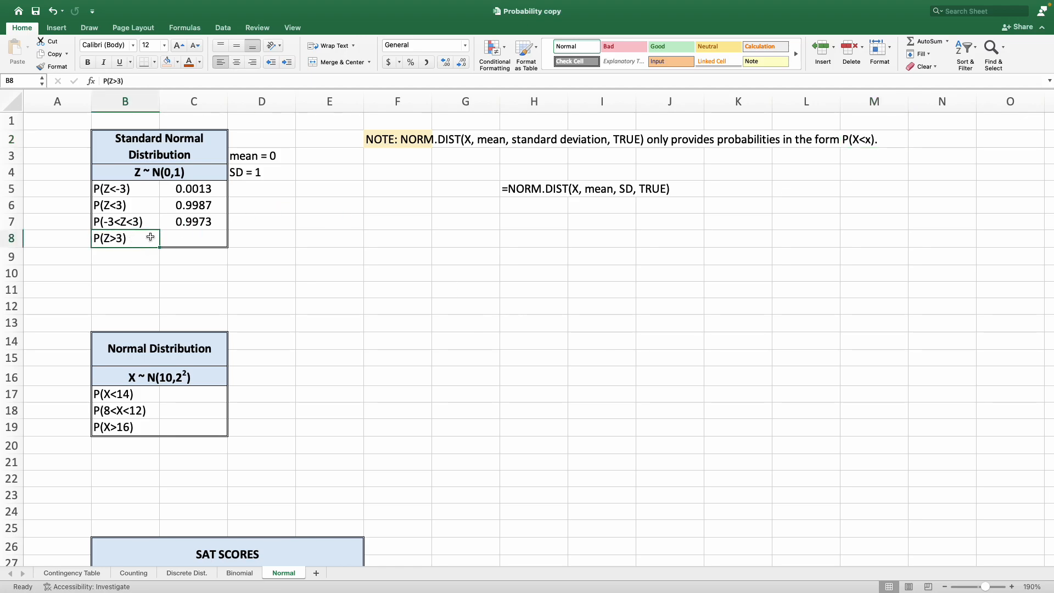
click(180, 242)
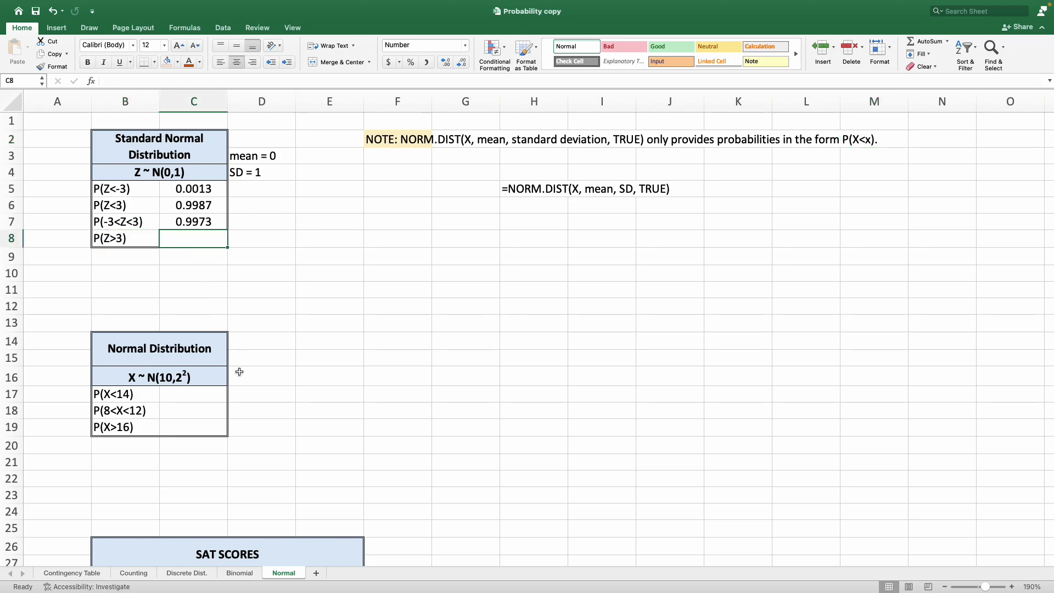
text(=)
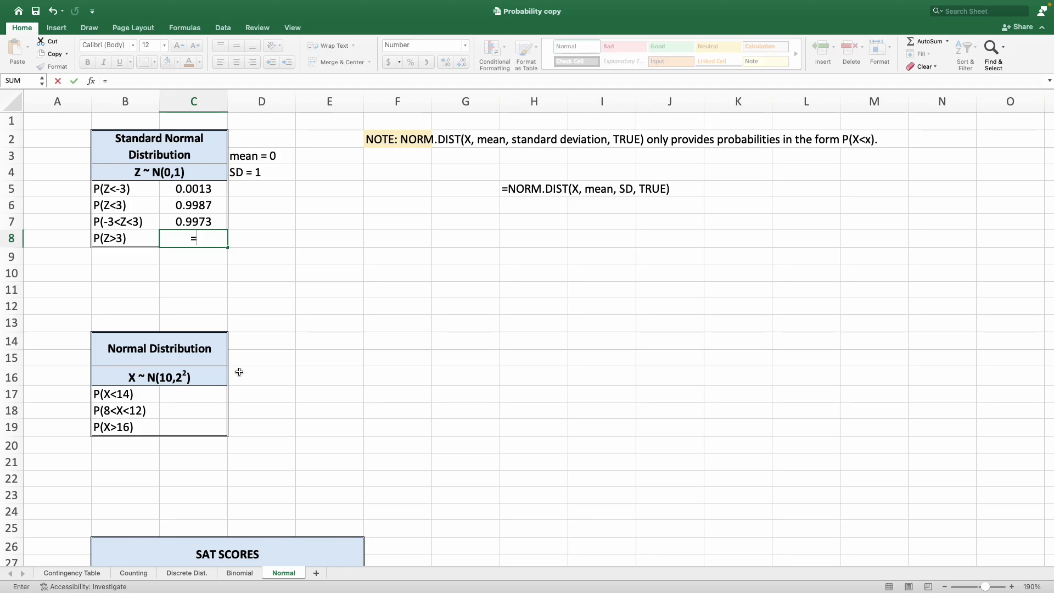
text(1-NORM.DIST()
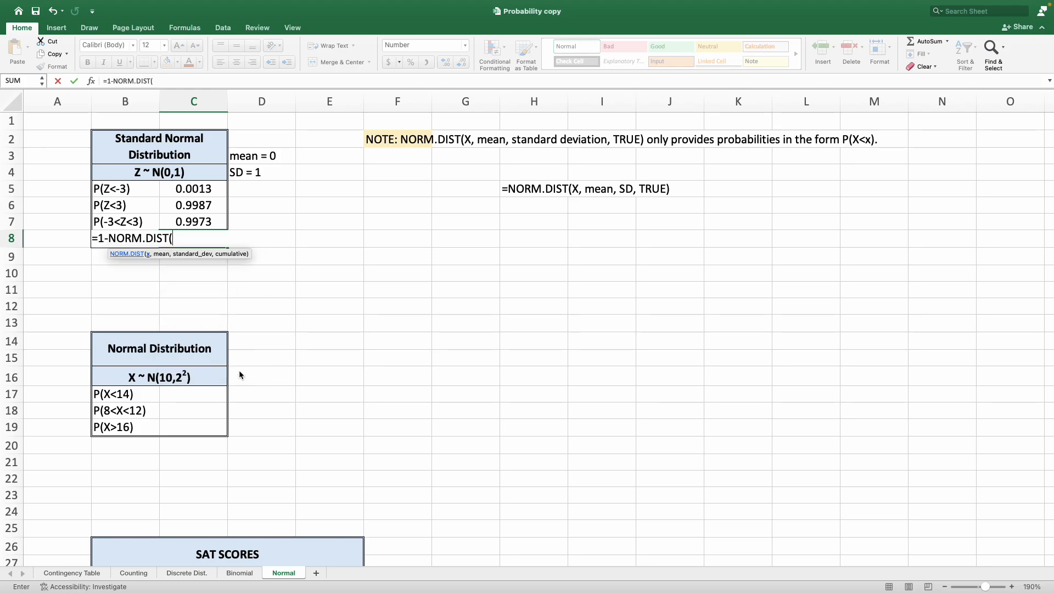
text(3,0,1,TRUE)
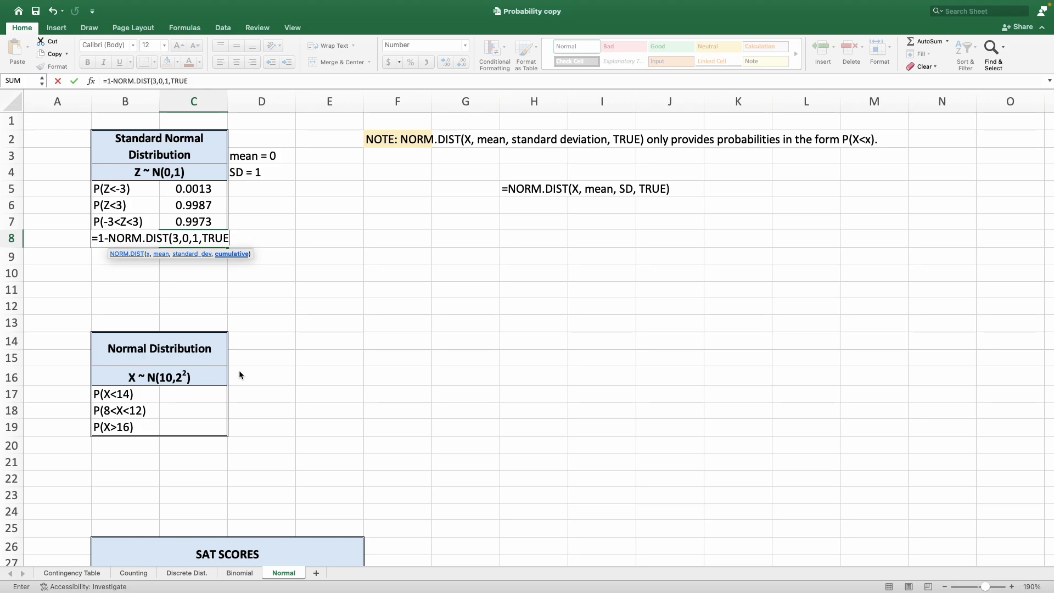
text())
key(Return)
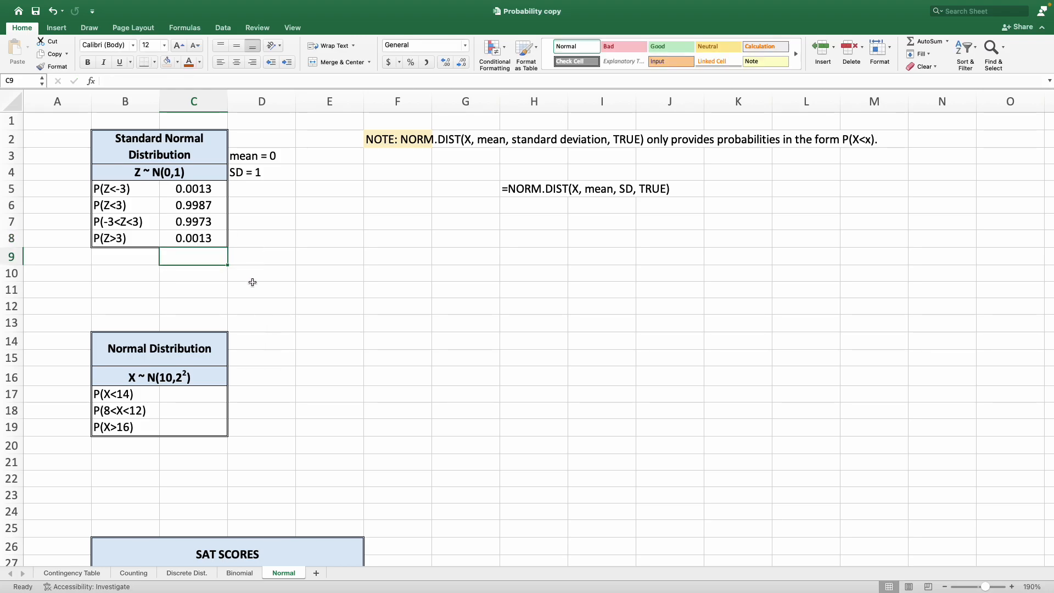
Try the formula =1-C6 in D6, then clear D6 again.
click(267, 204)
text(=1-)
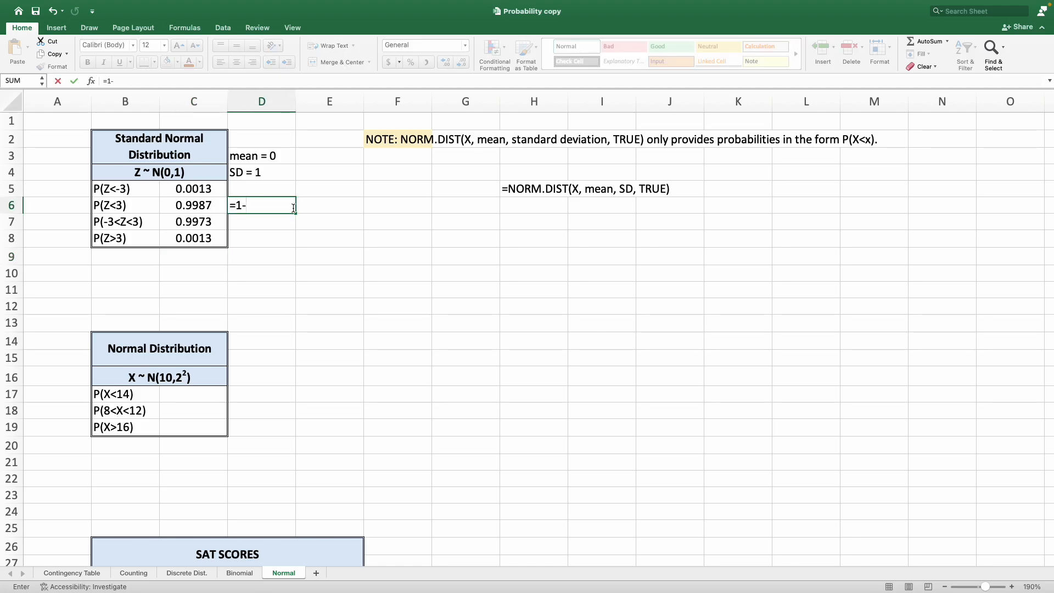
key(Left)
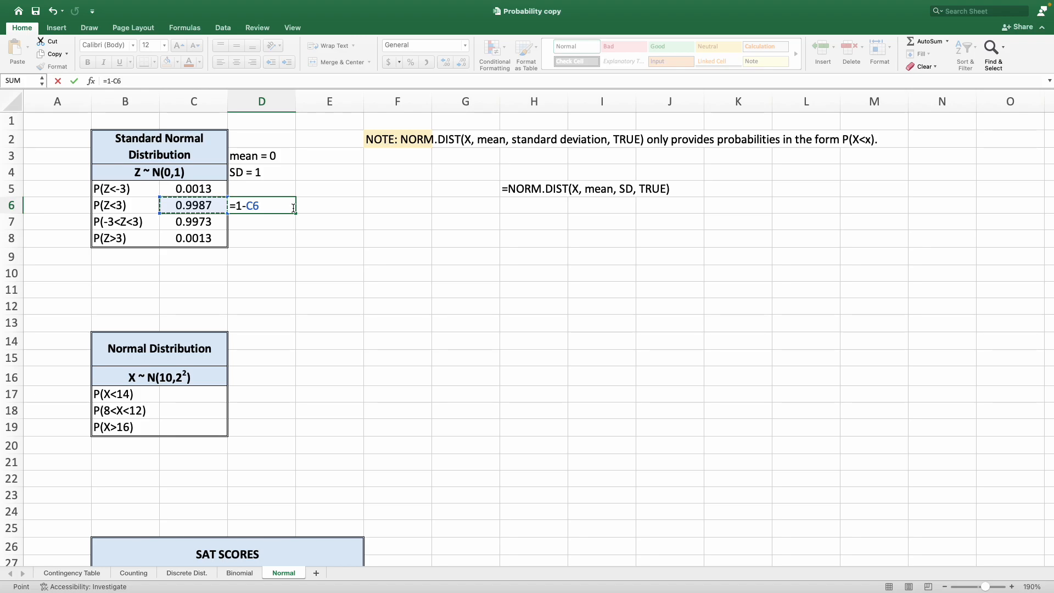
key(Return)
click(190, 236)
click(252, 209)
key(BackSpace)
key(Return)
Review the standard normal probability results and the layout of the X ~ N(10,2²) normal distribution table.
click(135, 188)
drag(135, 188, 183, 184)
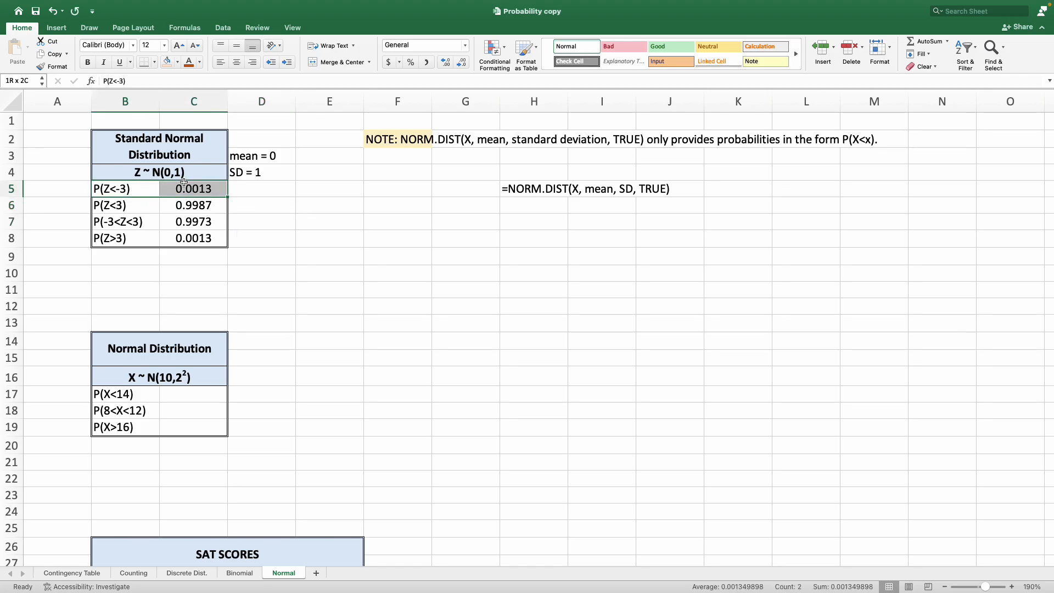
click(127, 243)
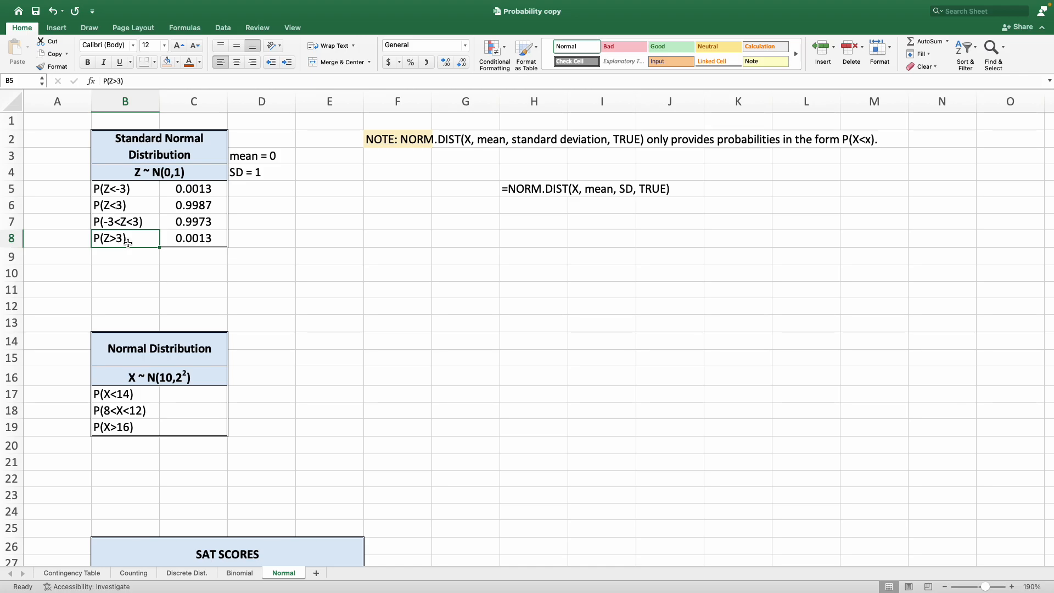
drag(127, 243, 189, 240)
click(283, 247)
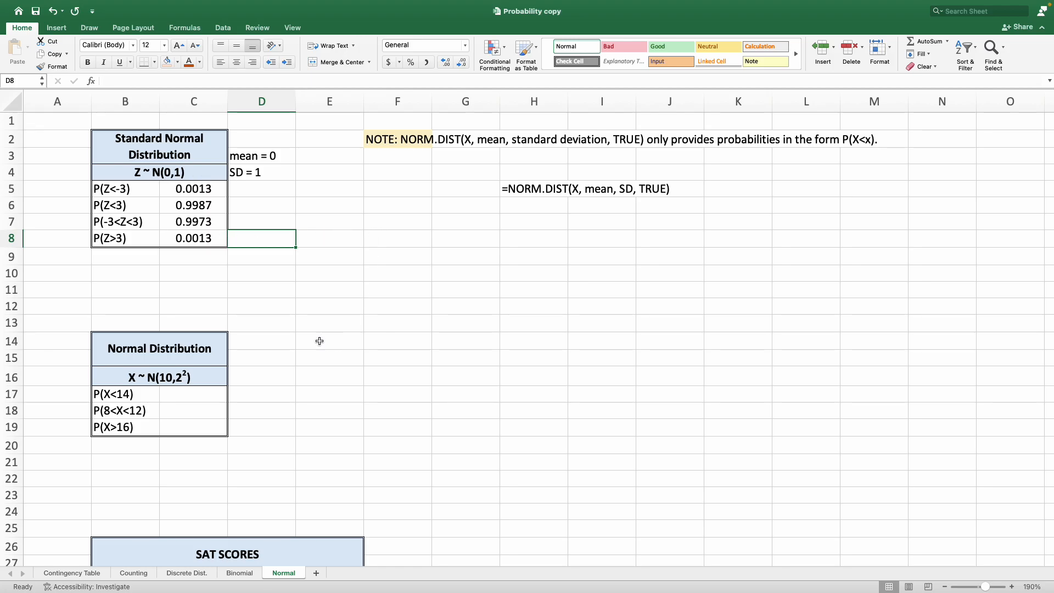
drag(168, 343, 190, 413)
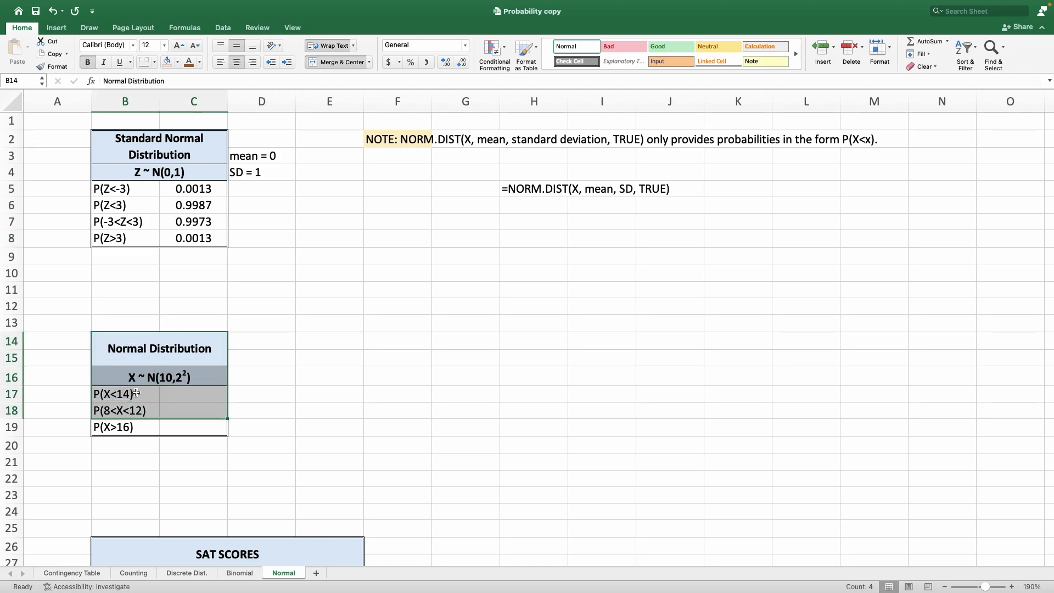
click(165, 380)
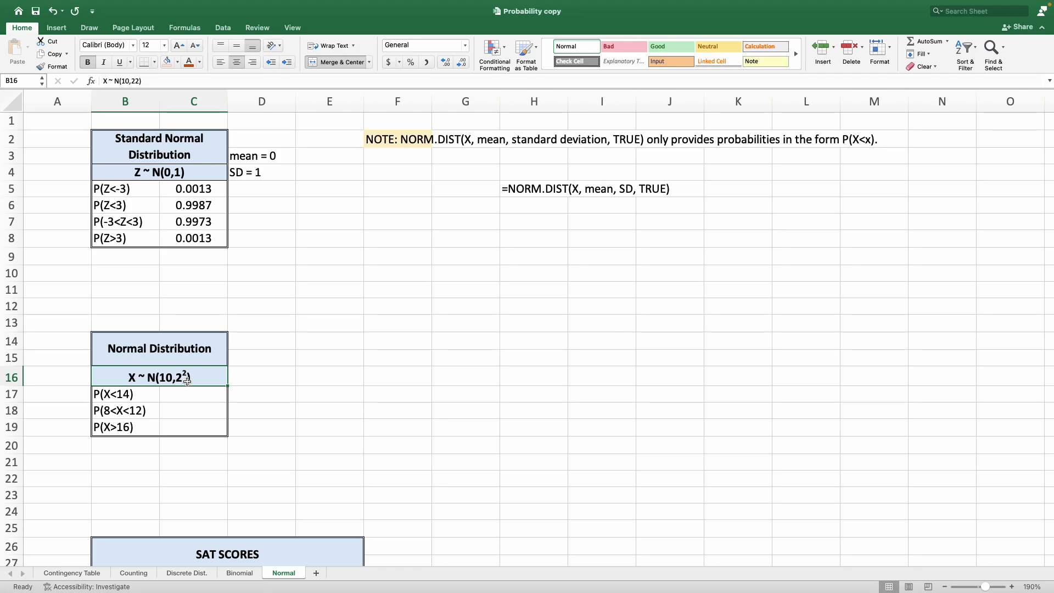
Label the normal distribution parameters as mean = 10 in D15 and SD = 2 in D16.
click(277, 357)
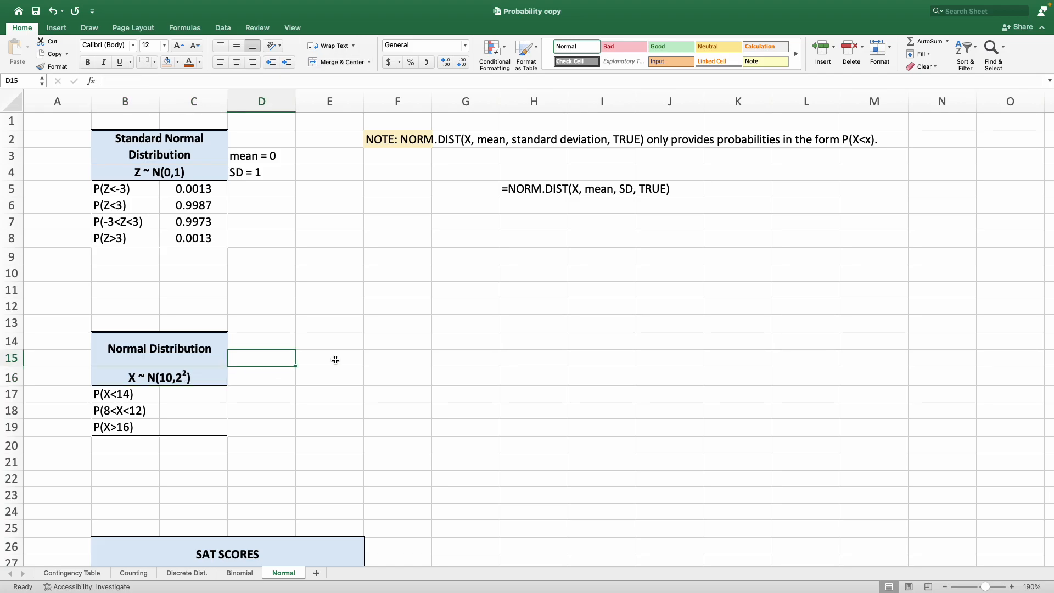
text(mean = )
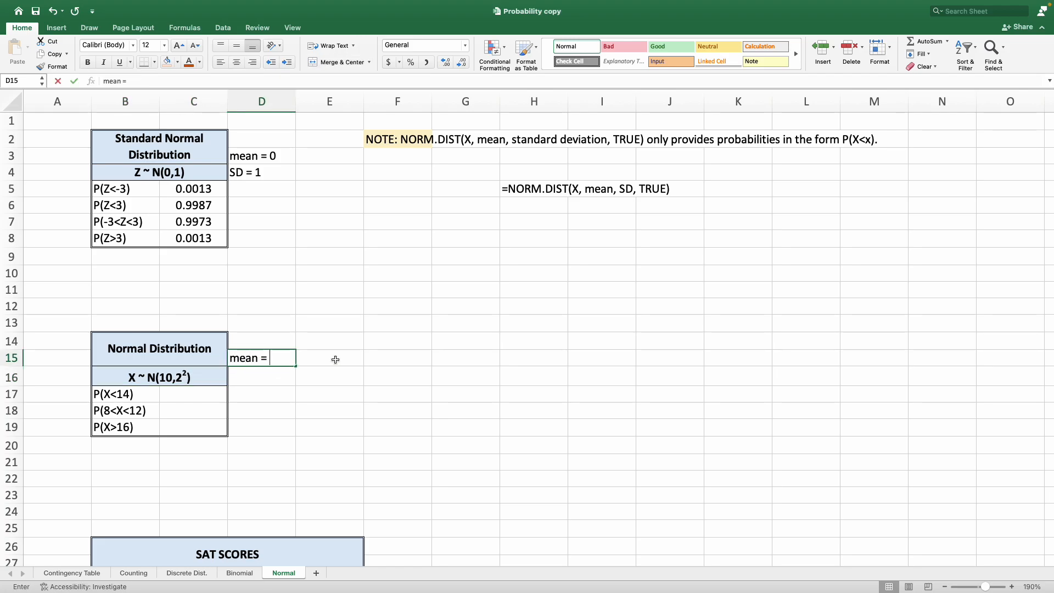
text(0)
key(BackSpace)
text(10)
key(Return)
text(S)
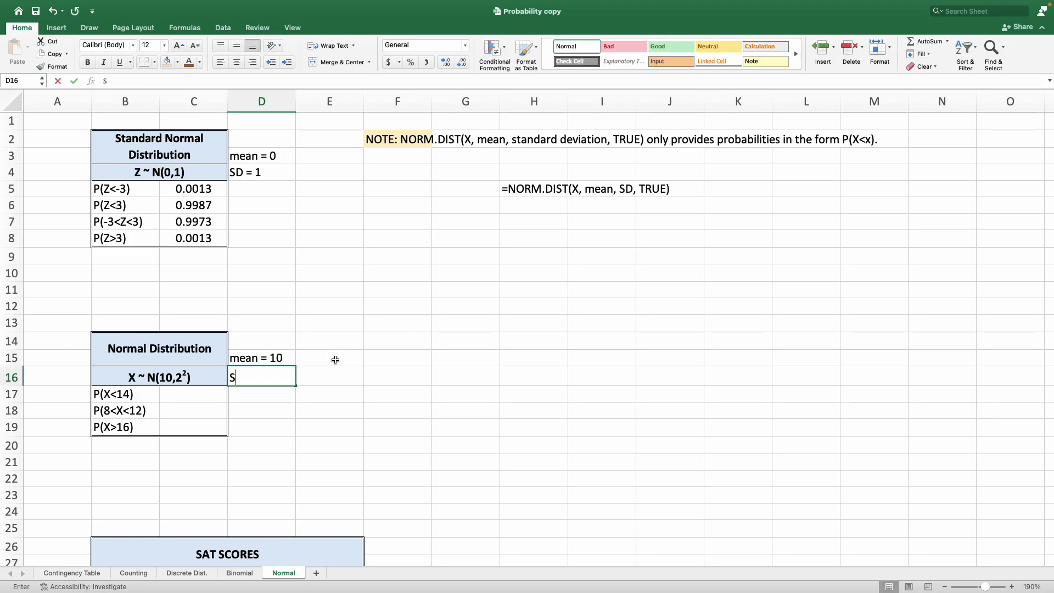
text(D = 2)
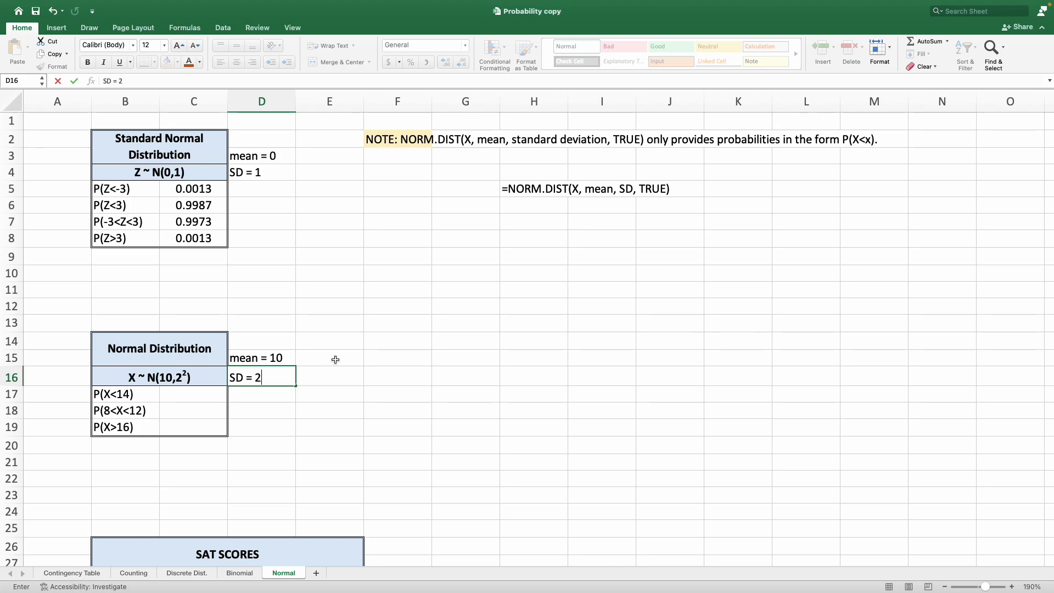
key(Return)
key(Left)
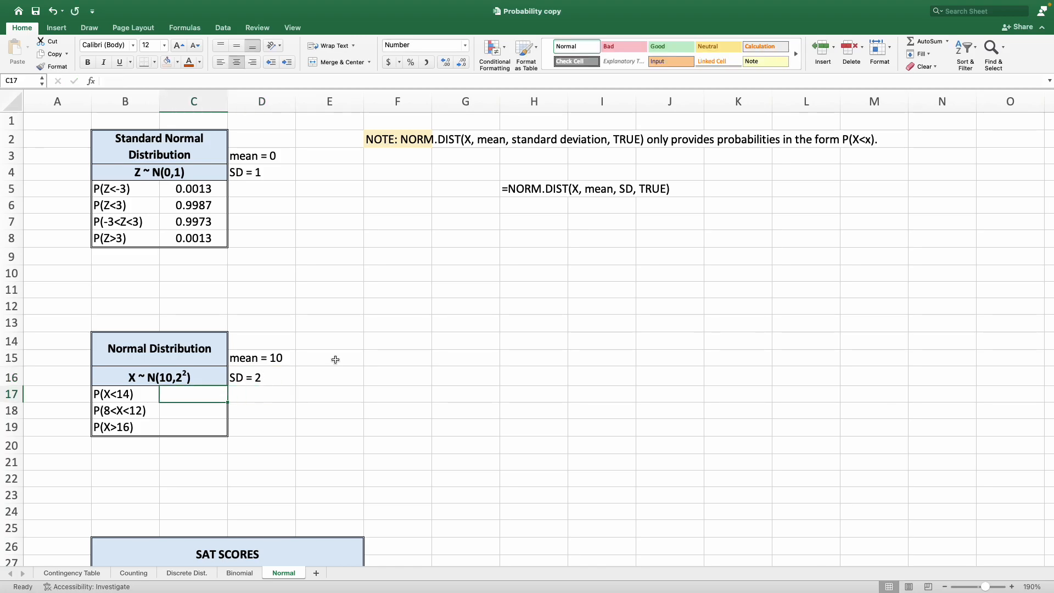
text(=norm)
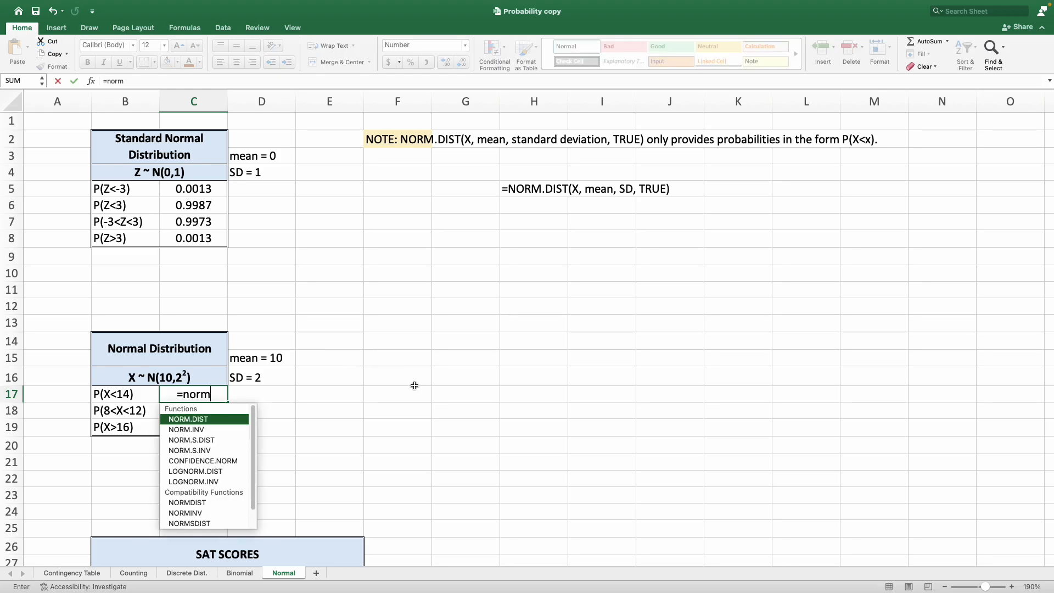
text(.)
key(Tab)
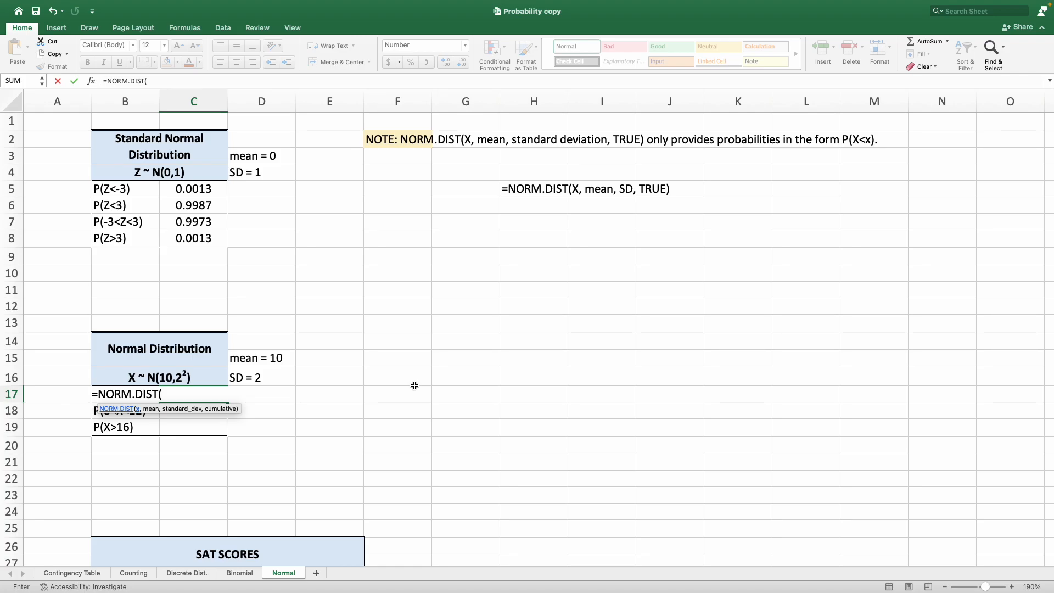
key(Escape)
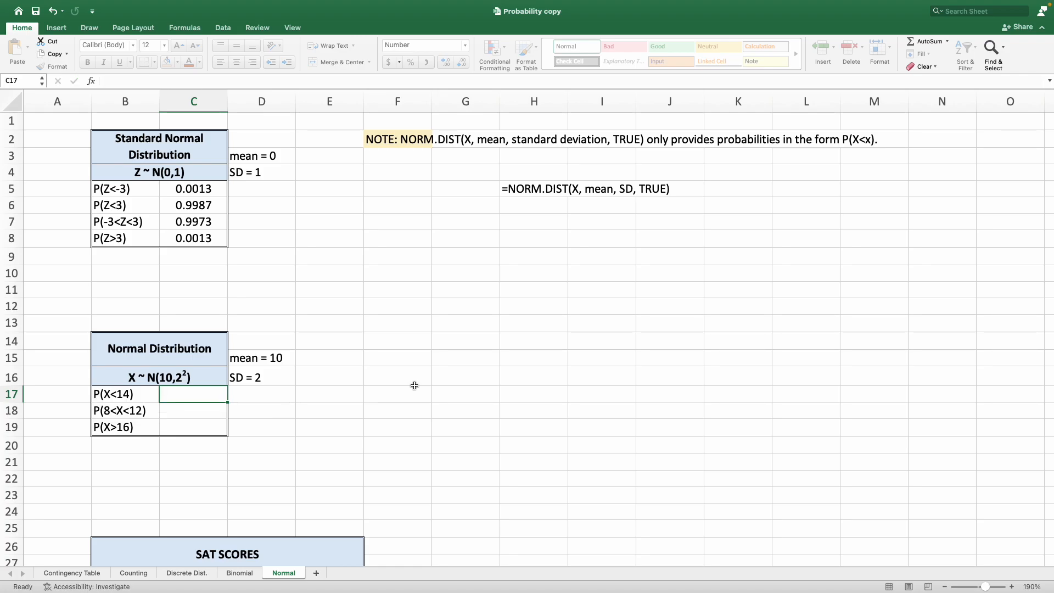
Enter =NORM.DIST(14, 10, 2,TRUE) in C17 to compute P(X<14).
text(=norm.)
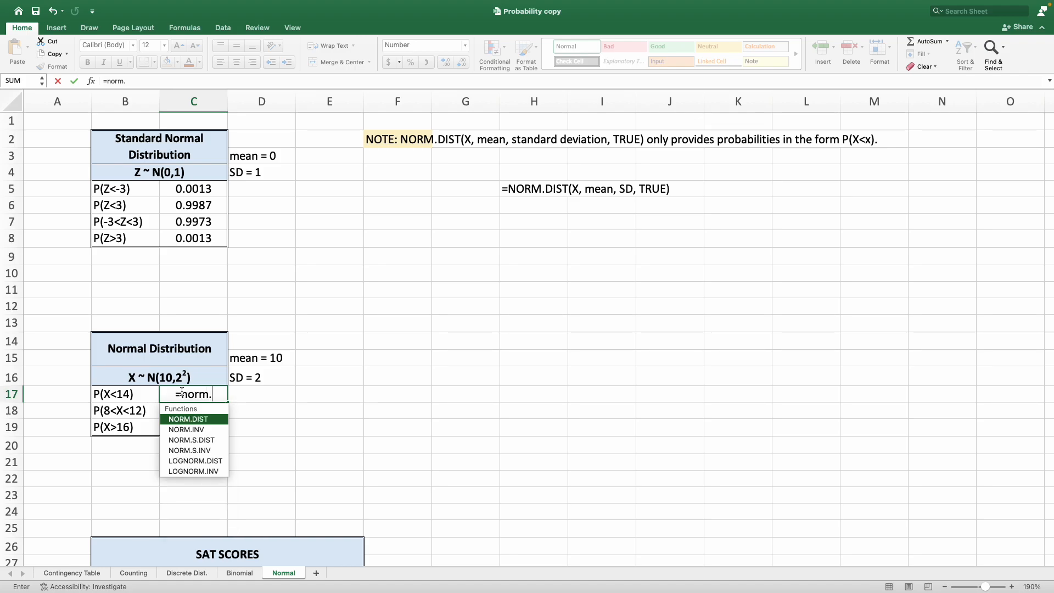
key(Tab)
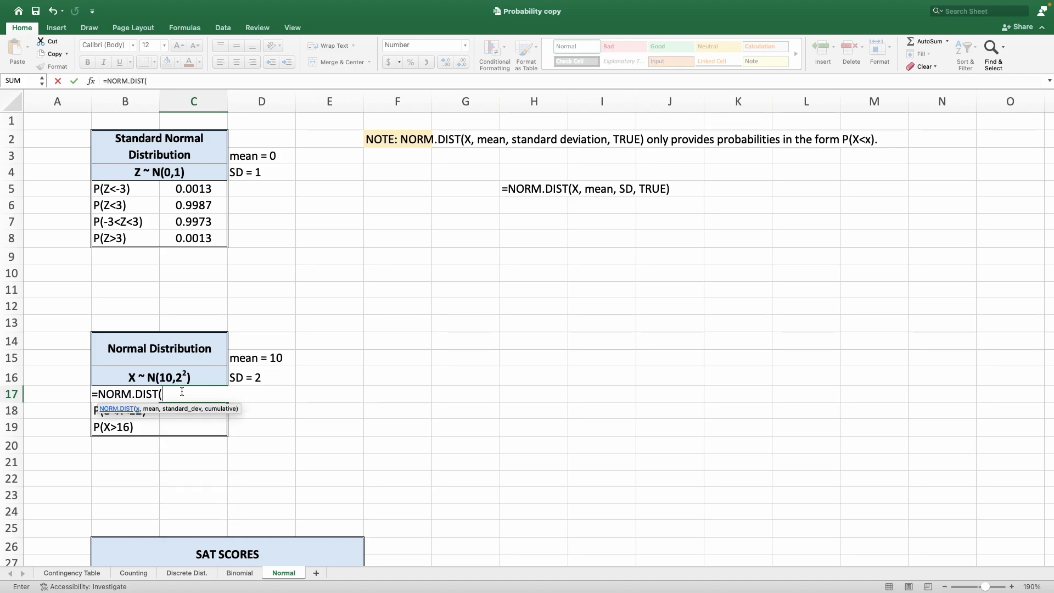
text(14,)
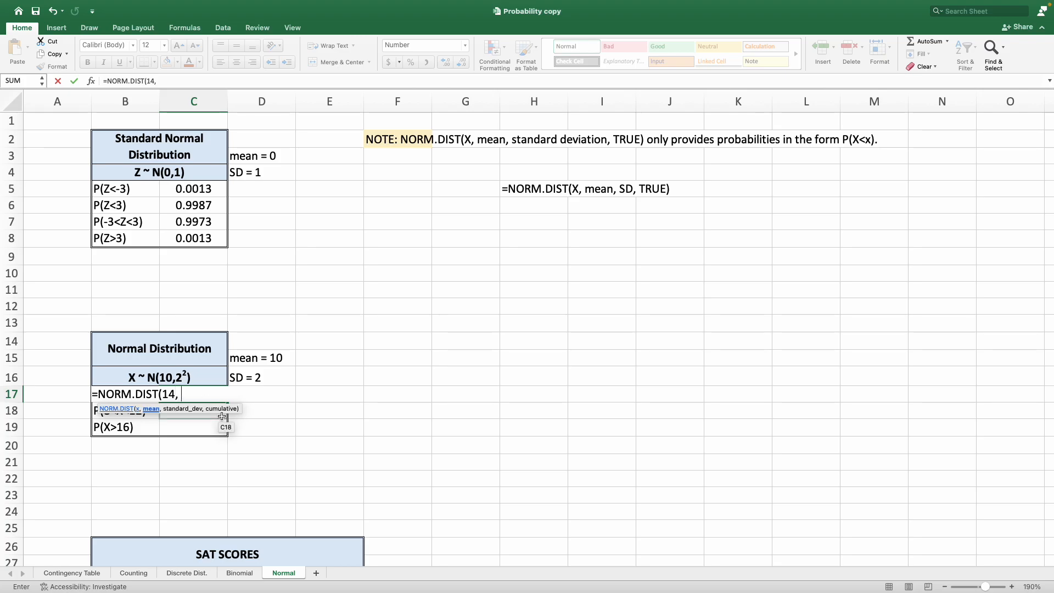
text( 10,)
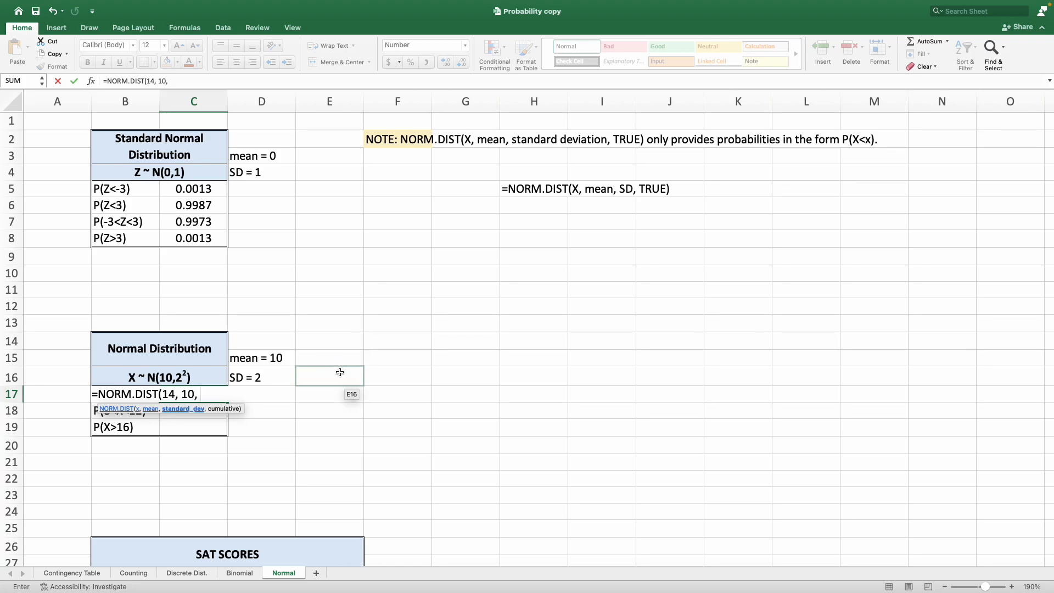
text( 2,)
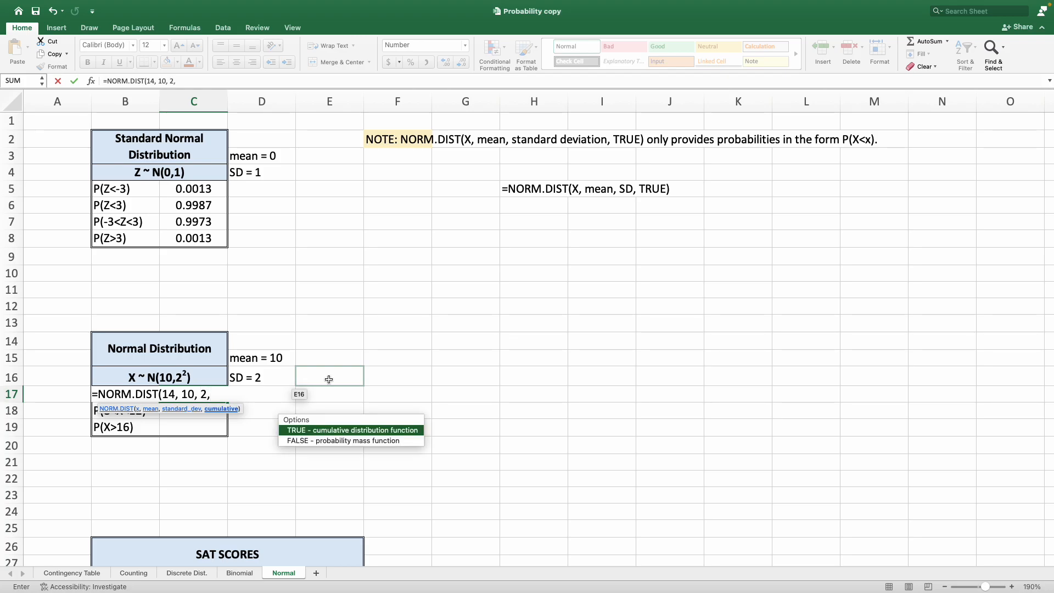
key(Tab)
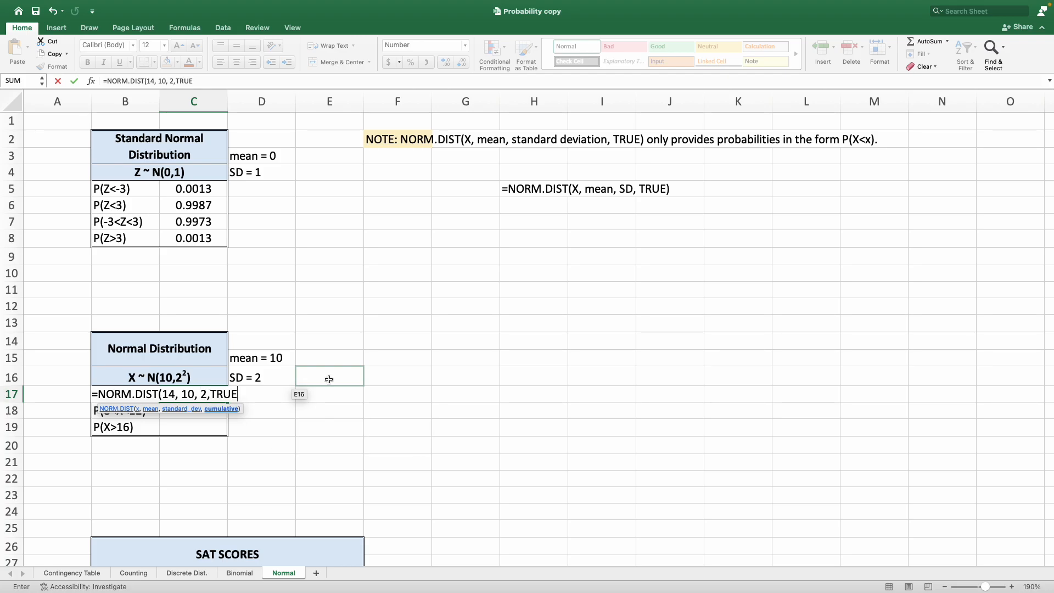
text())
key(Return)
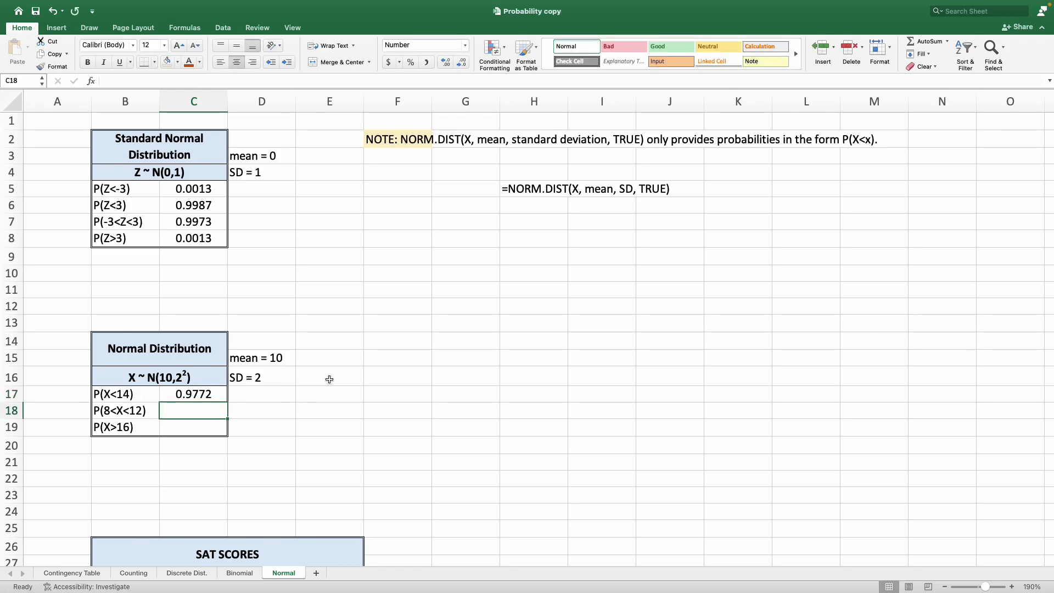
click(125, 412)
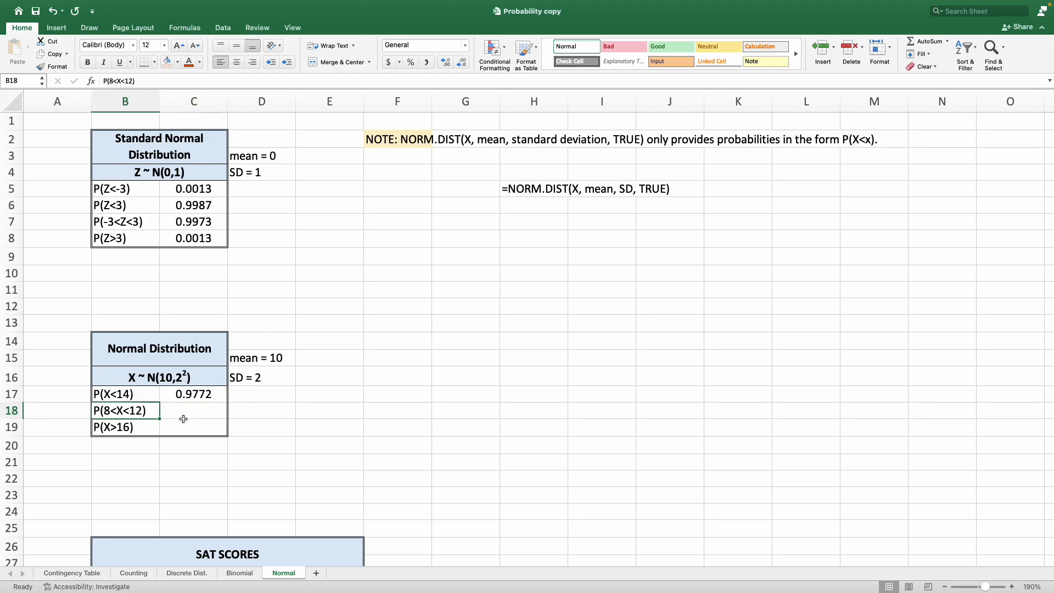
drag(127, 225, 207, 222)
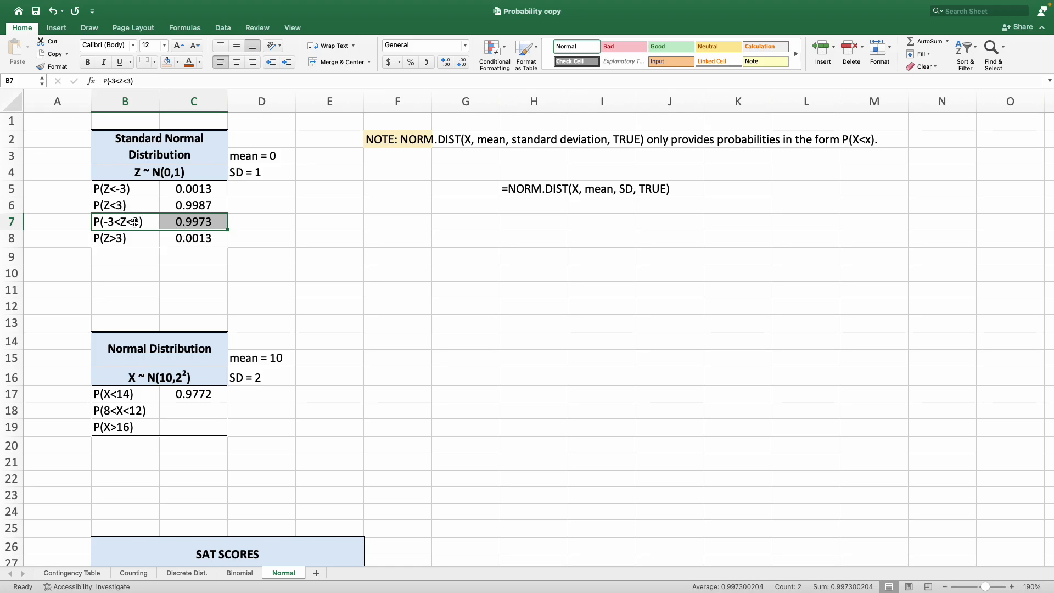
drag(116, 201, 188, 191)
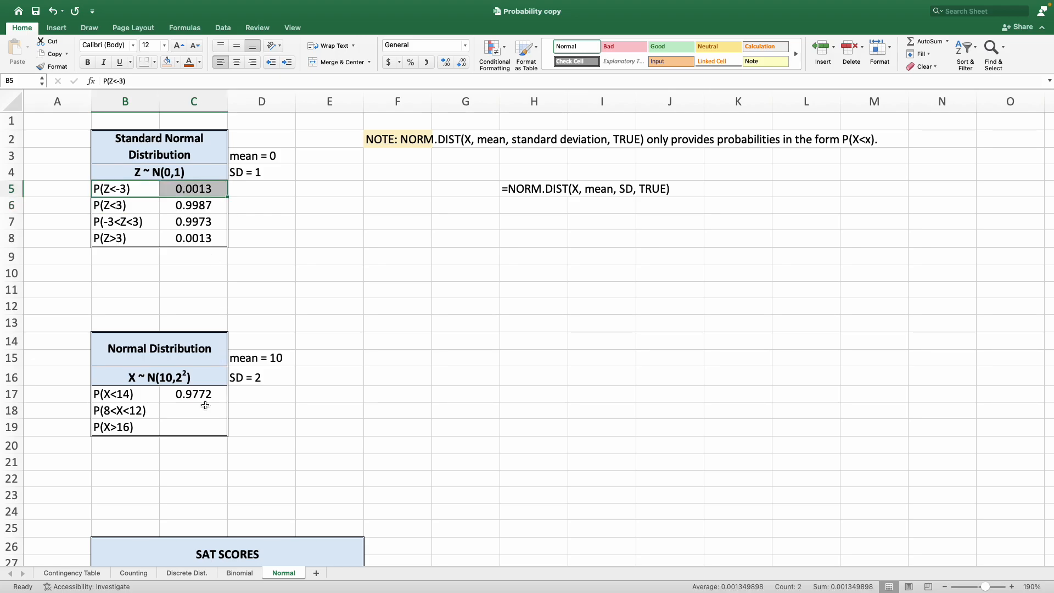
click(188, 410)
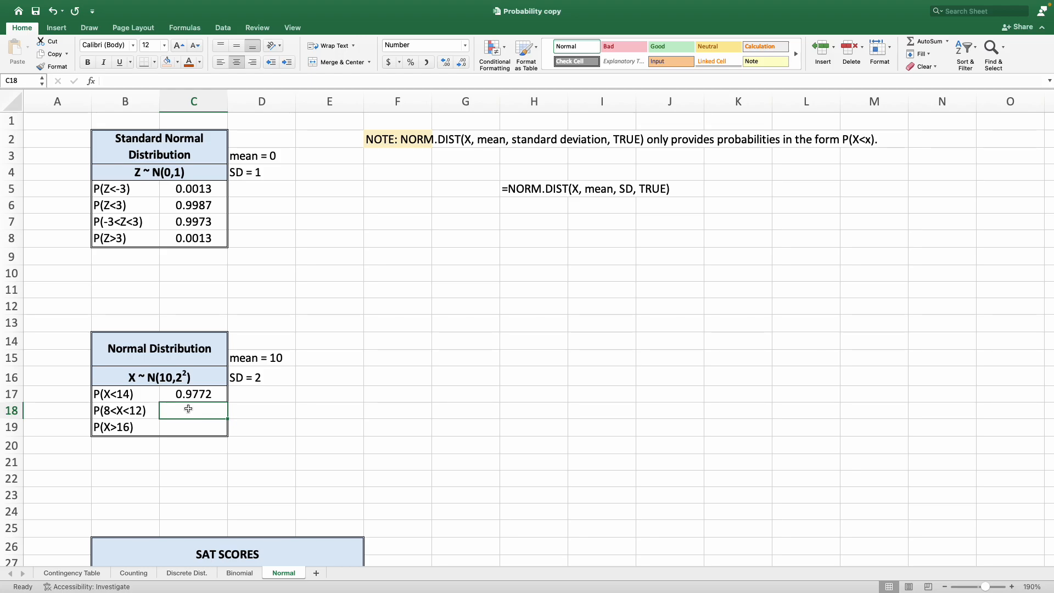
text(=P()
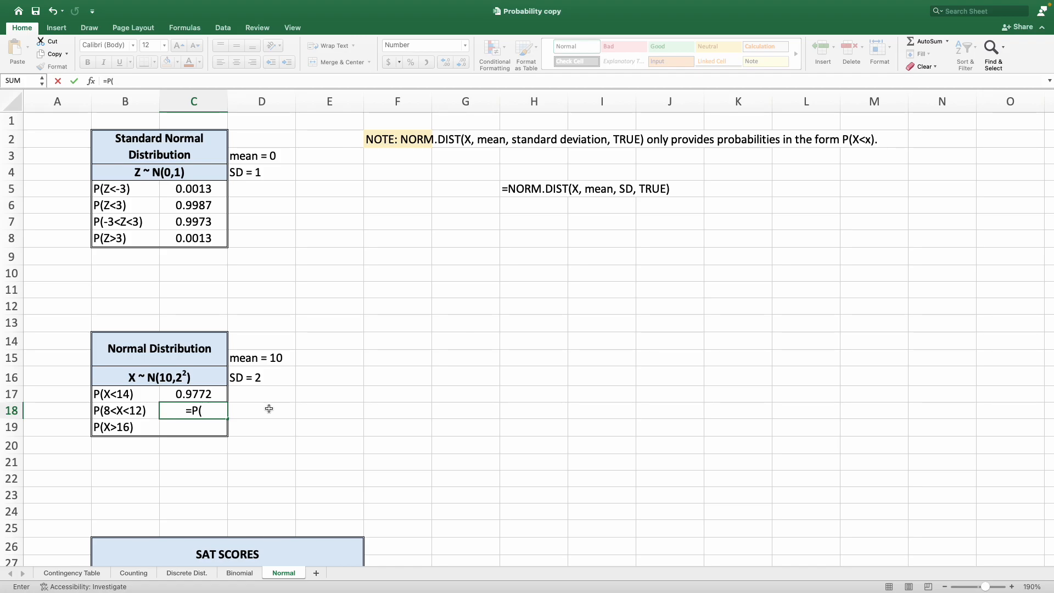
key(BackSpace)
key(BackSpace)
key(BackSpace)
Compute P(8<X<12) in C18 as =NORM.DIST(12, 10, 2, TRUE) - NORM.DIST(8, 10, 2,TRUE).
text(=NORM)
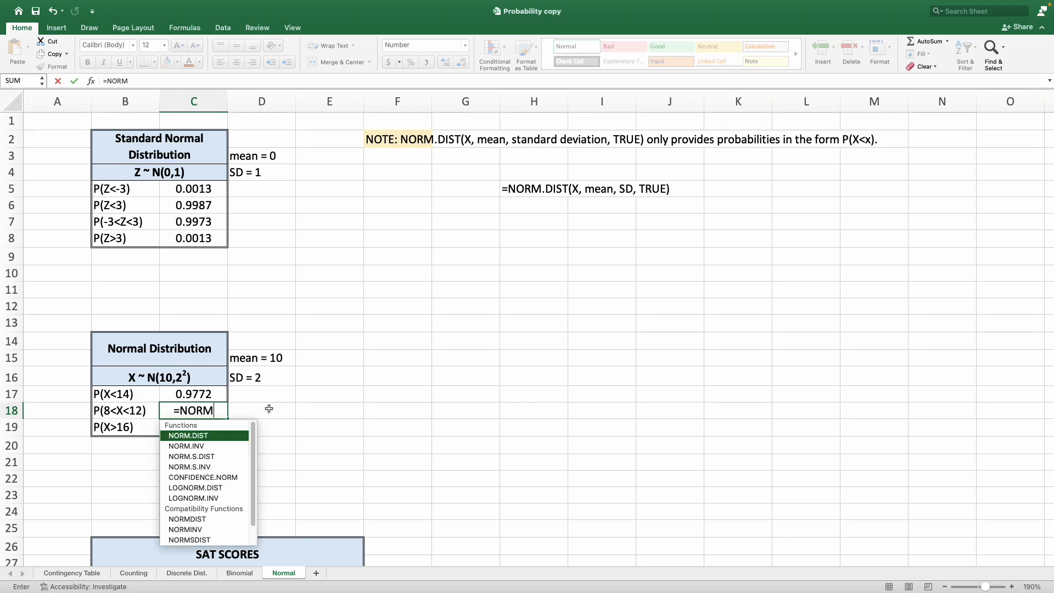
key(Tab)
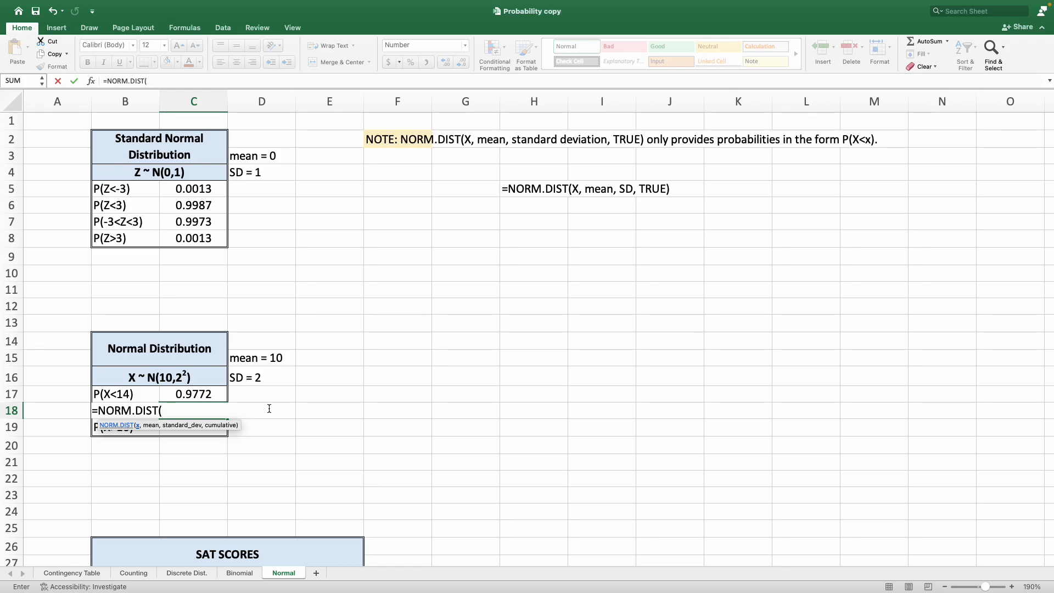
text(12,,=)
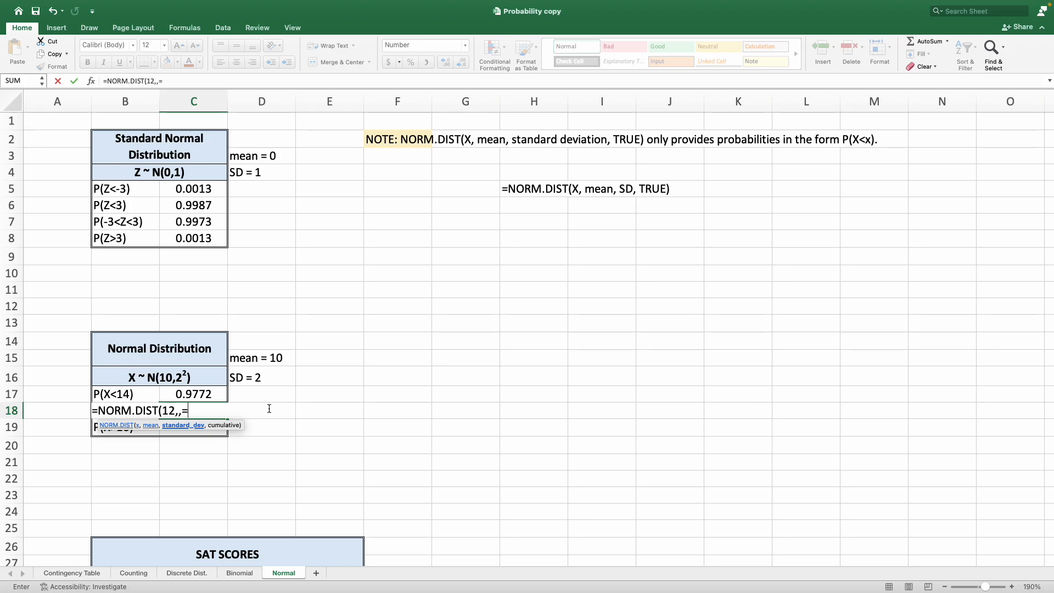
key(BackSpace)
text(10, 2, TRU)
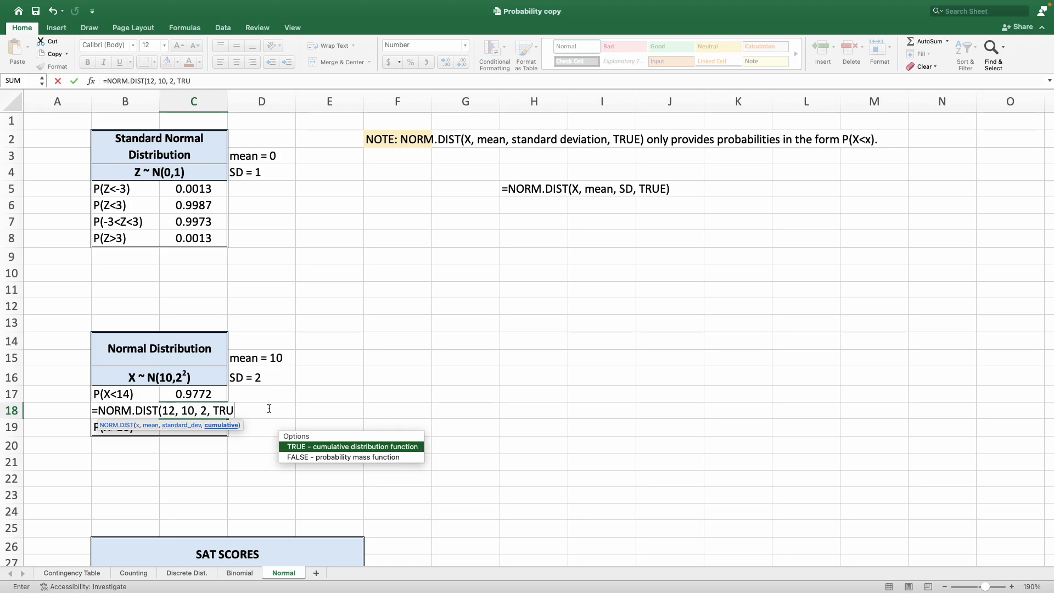
text(E))
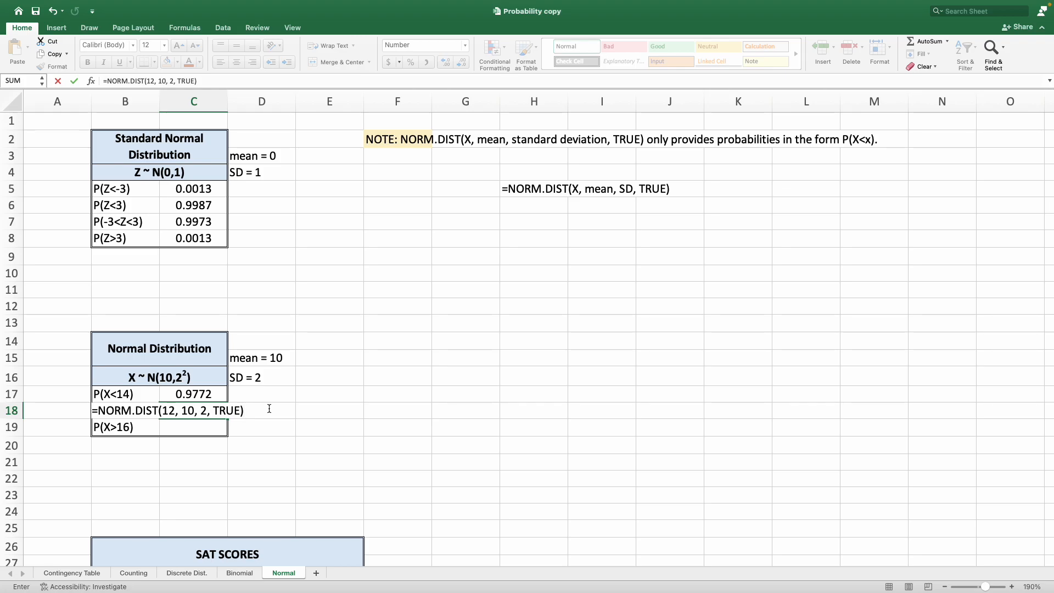
text( - NORM.DIST()
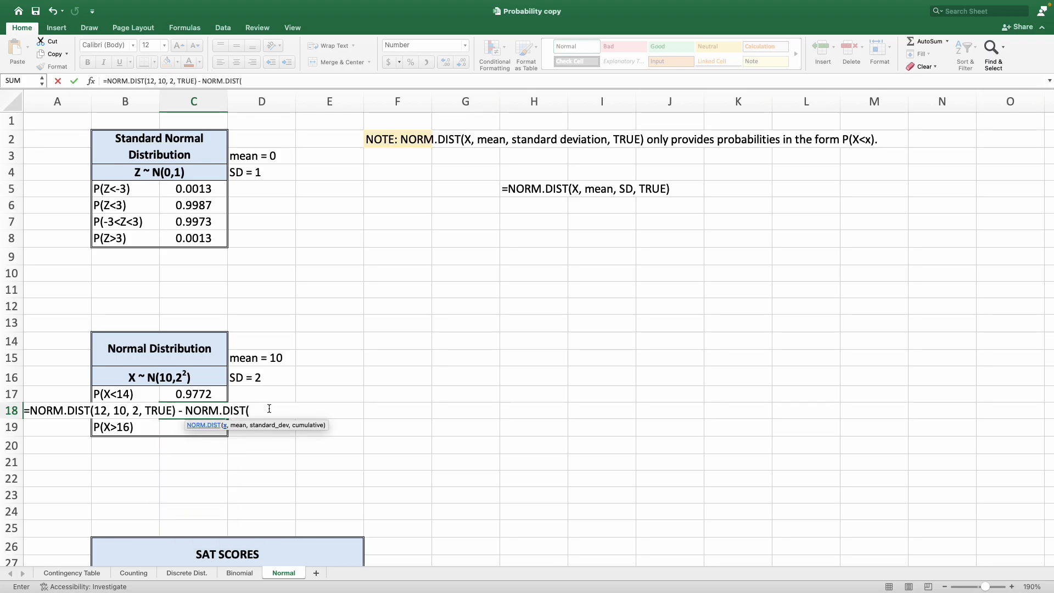
text(8)
text(, 10)
text(, )
text(2)
text(,TRUE)
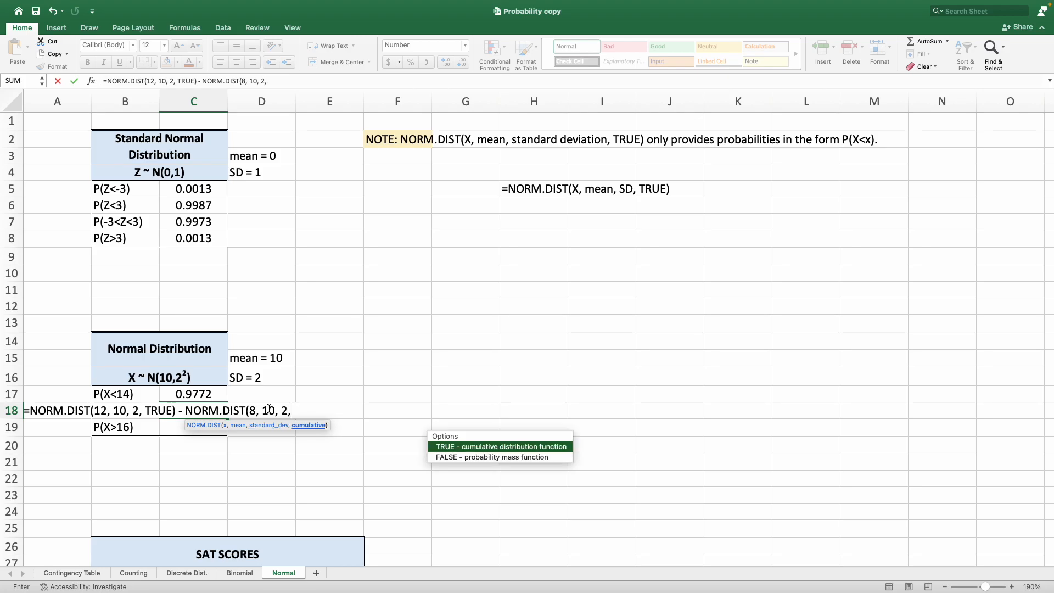
key(Tab)
text())
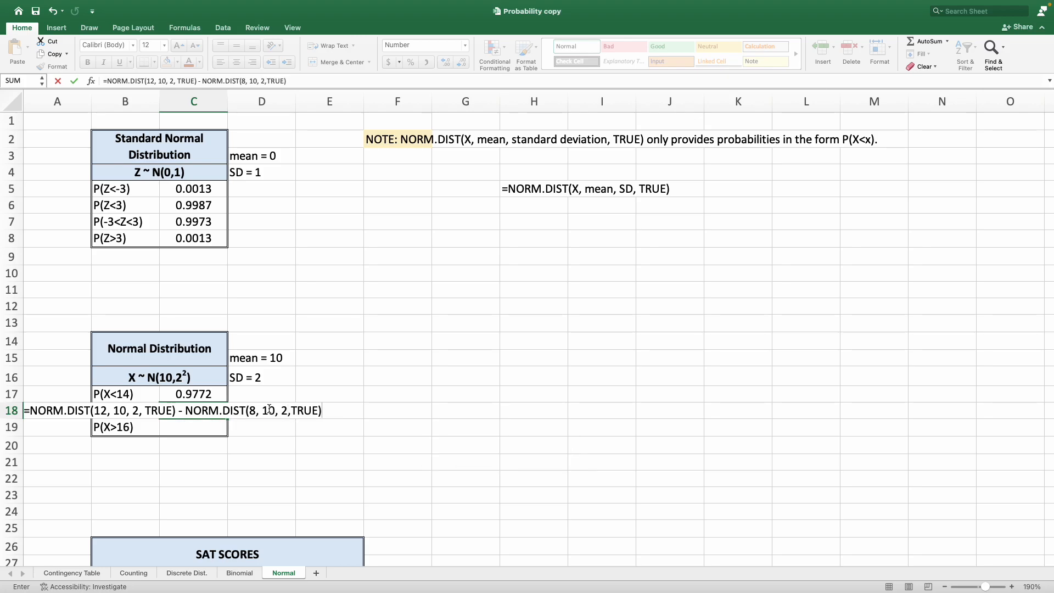
key(Return)
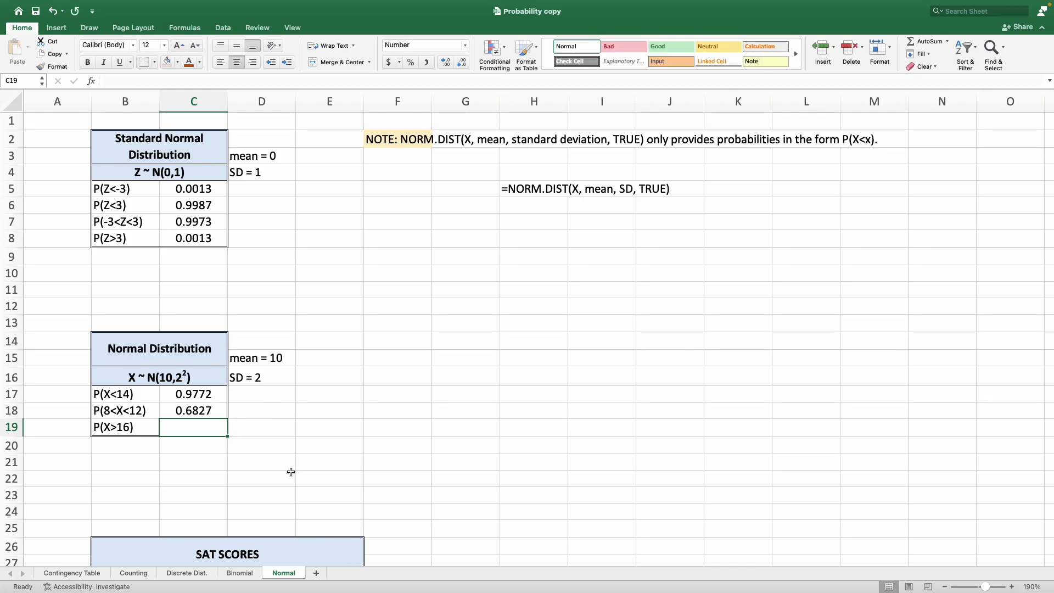
scroll(268, 459, down, 1)
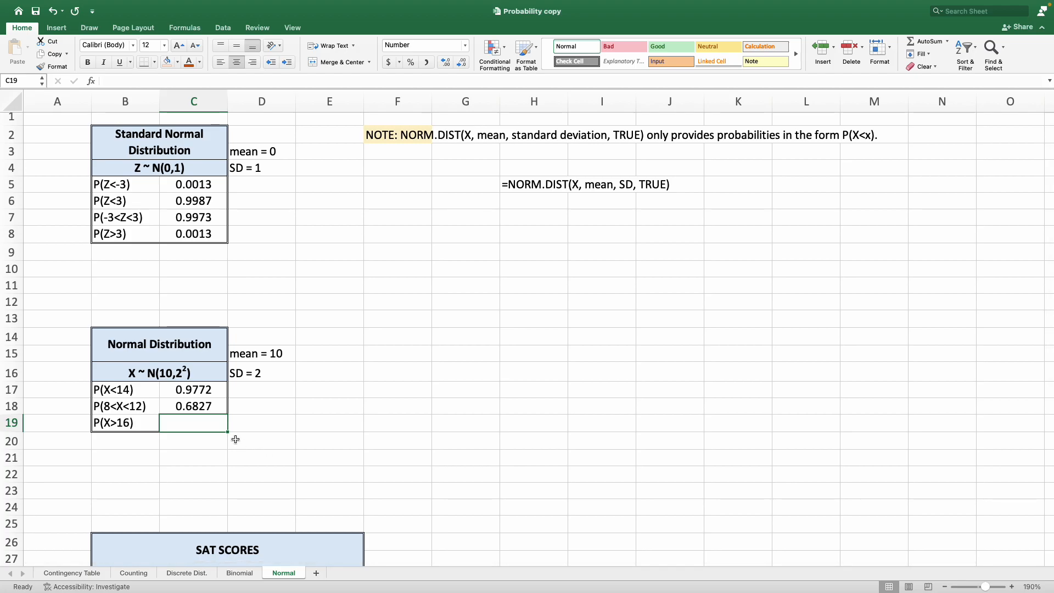
Compute P(X>16) in C19 as =1-NORM.DIST(16, 10, 2, TRUE).
drag(107, 237, 186, 235)
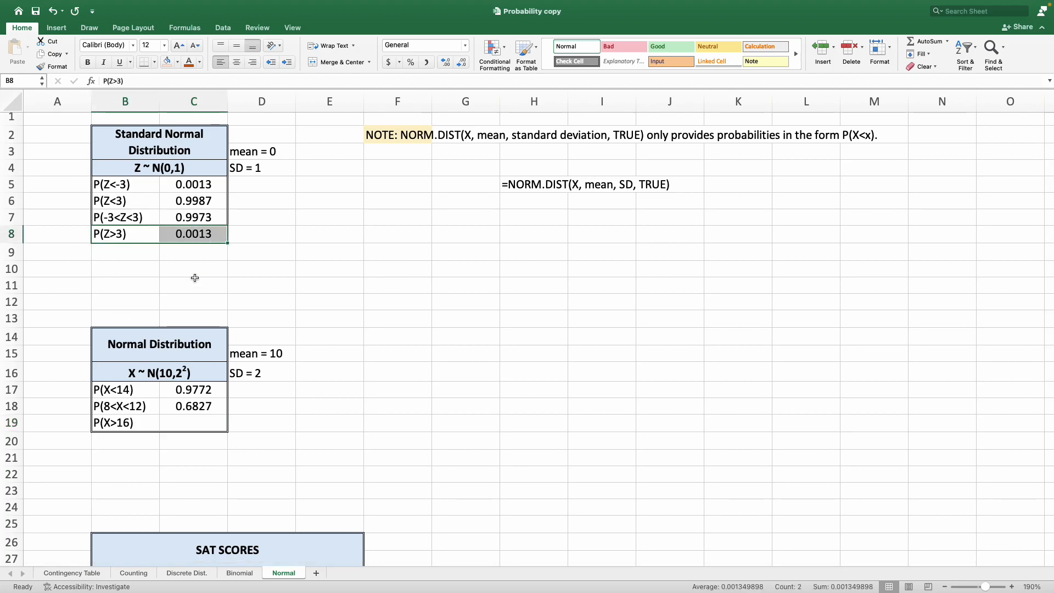
click(201, 419)
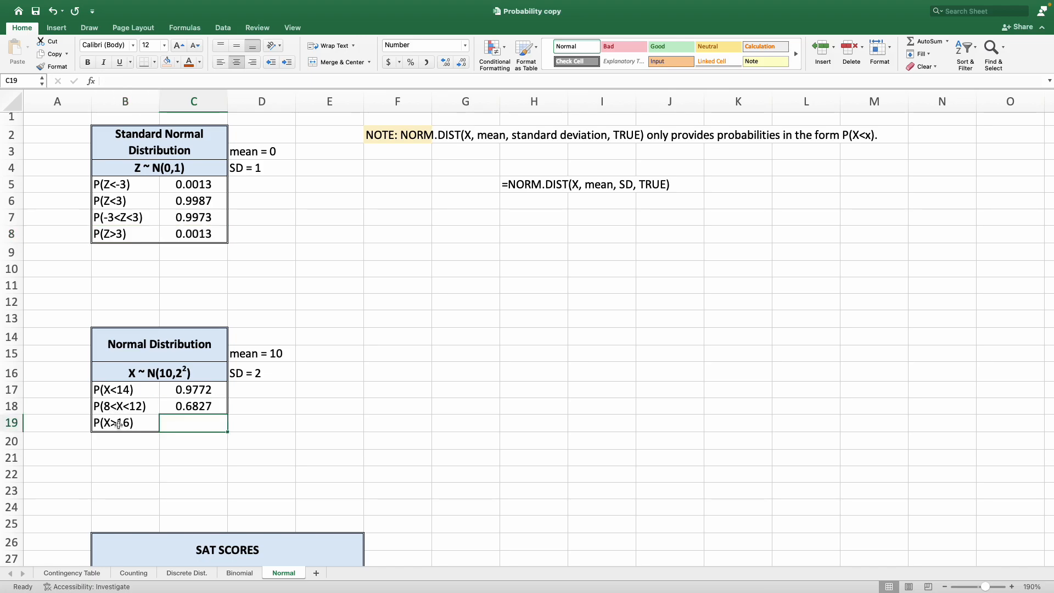
text(=1)
text(-)
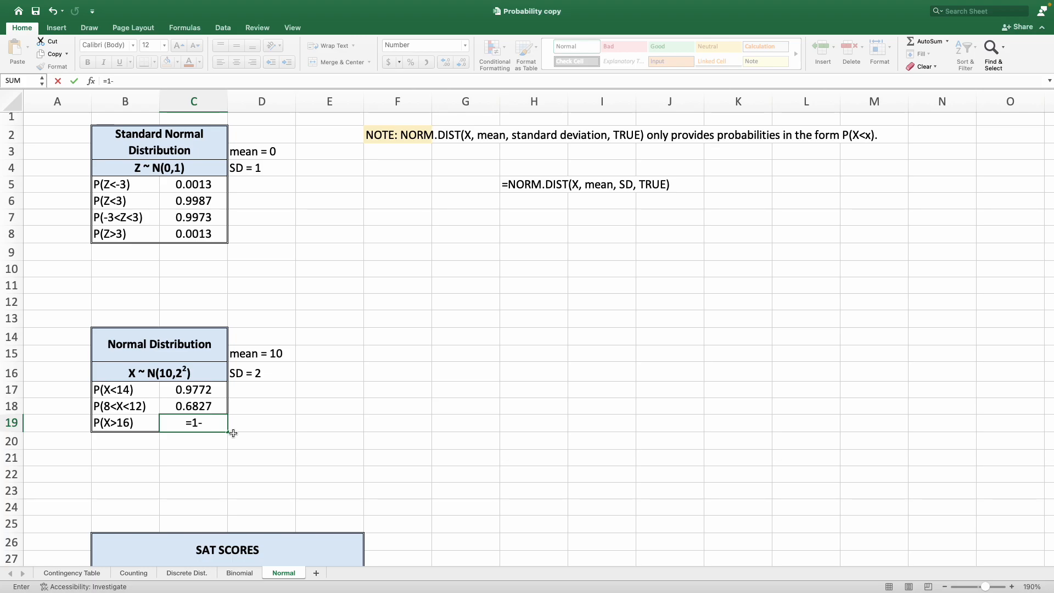
text(NORM.)
key(Tab)
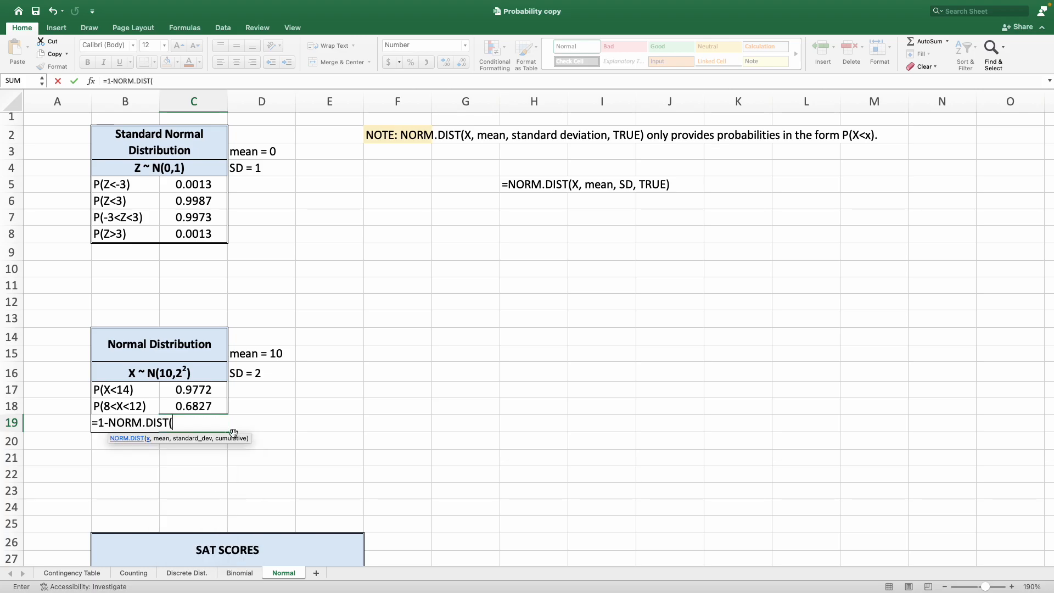
text(16, 10,)
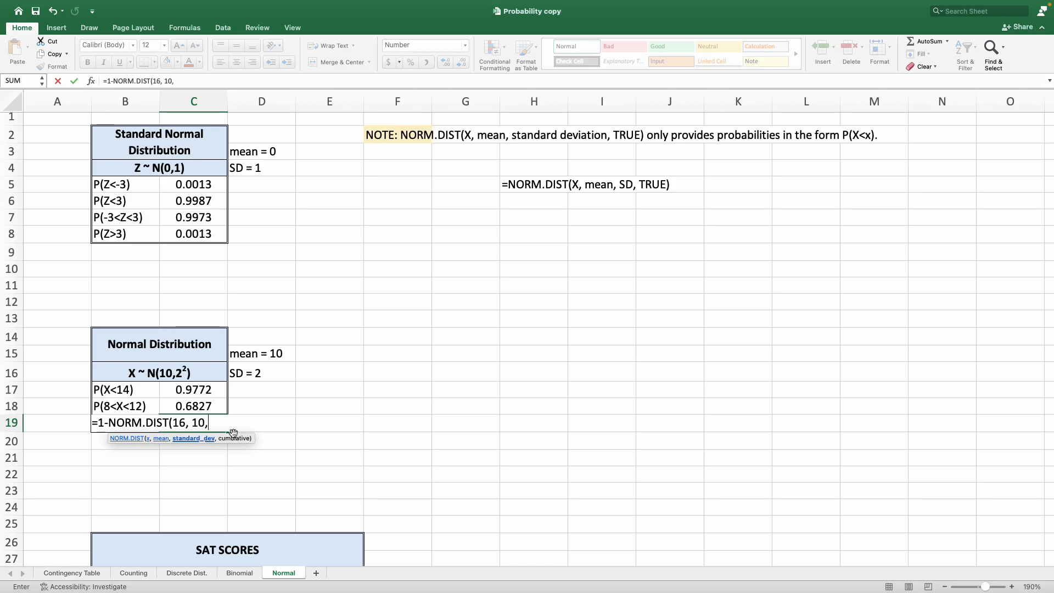
text( 2, TR)
key(Tab)
text())
key(Return)
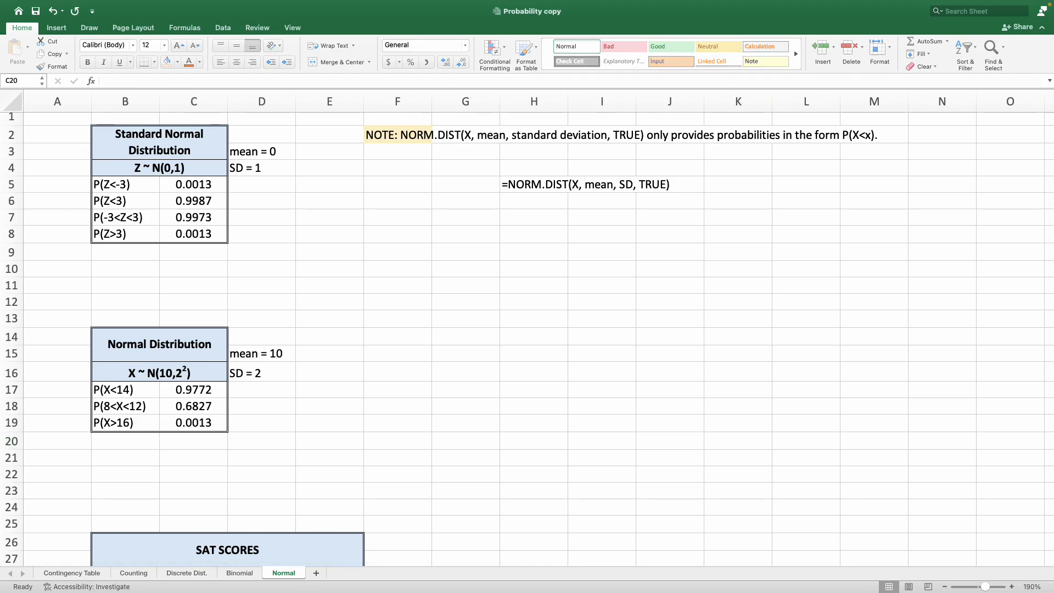
Paste the copied formula texts beside the standard normal table starting at D5.
right_click(246, 188)
click(289, 215)
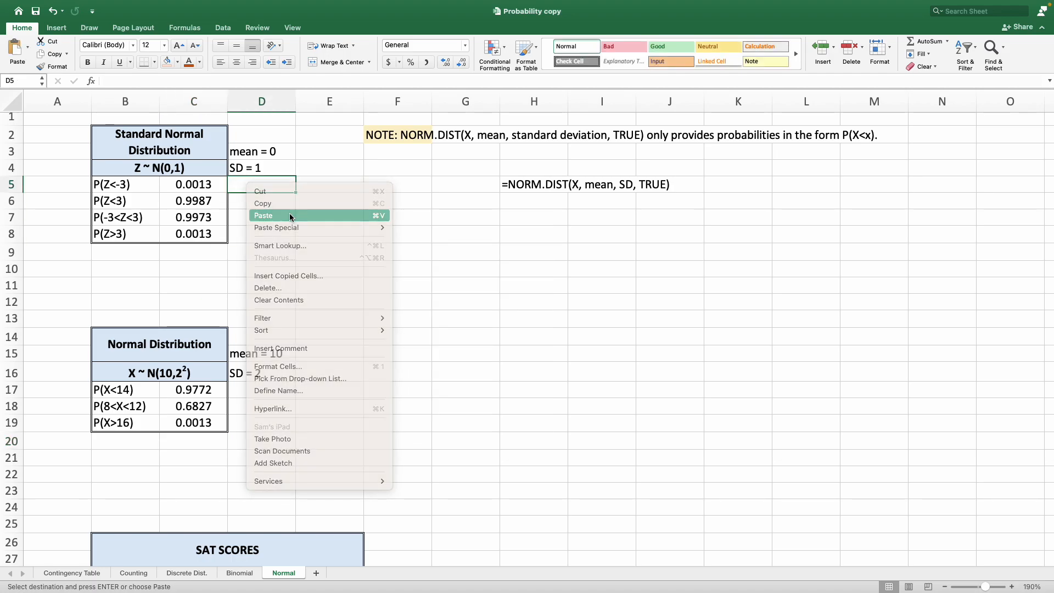
click(391, 269)
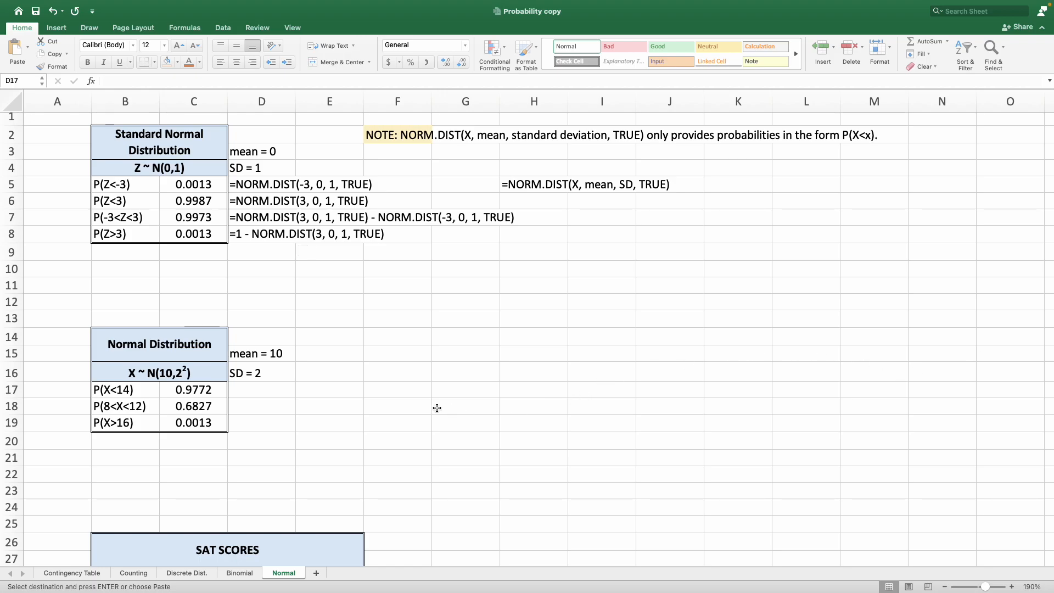
Paste the copied formula texts beside the normal distribution table starting at D17.
click(244, 393)
right_click(245, 393)
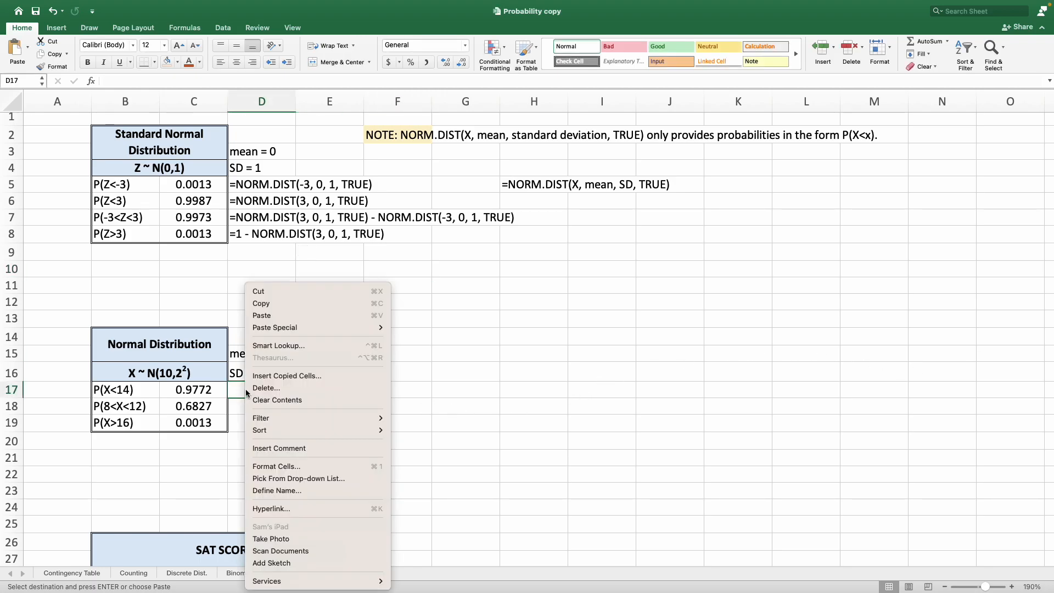
click(275, 315)
click(330, 347)
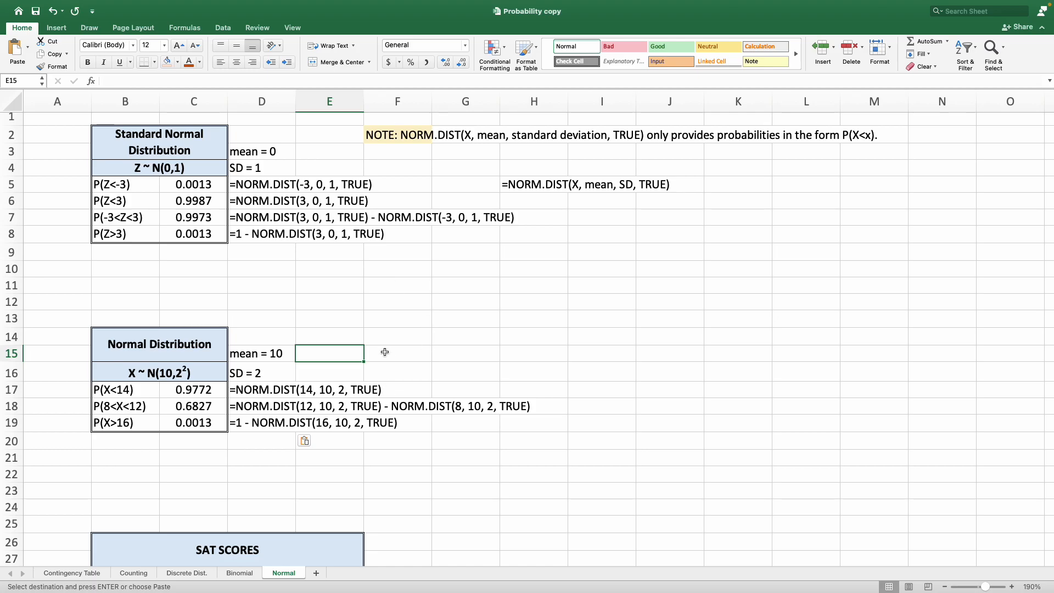
In the SAT Scores section, enter the mean 1050 in C33 and the standard deviation 180 in C34.
scroll(409, 356, down, 2)
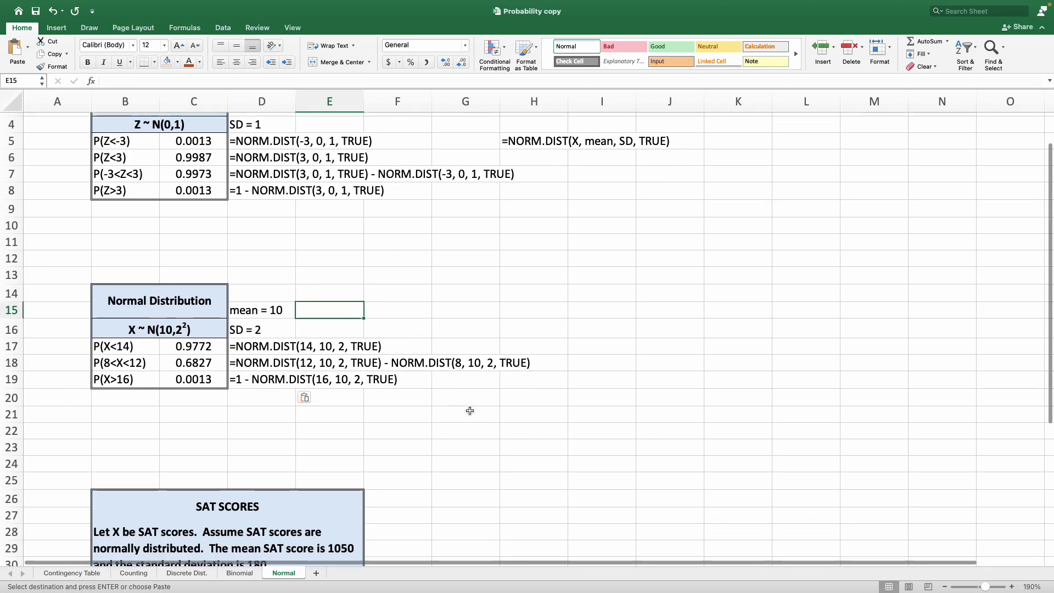
scroll(473, 409, down, 5)
scroll(475, 412, down, 6)
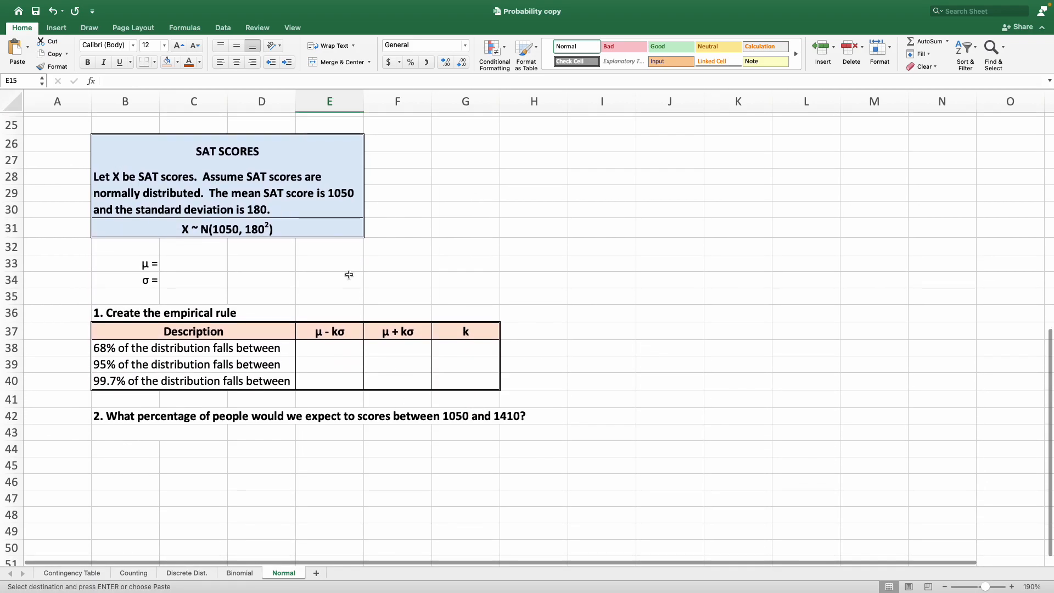
click(297, 139)
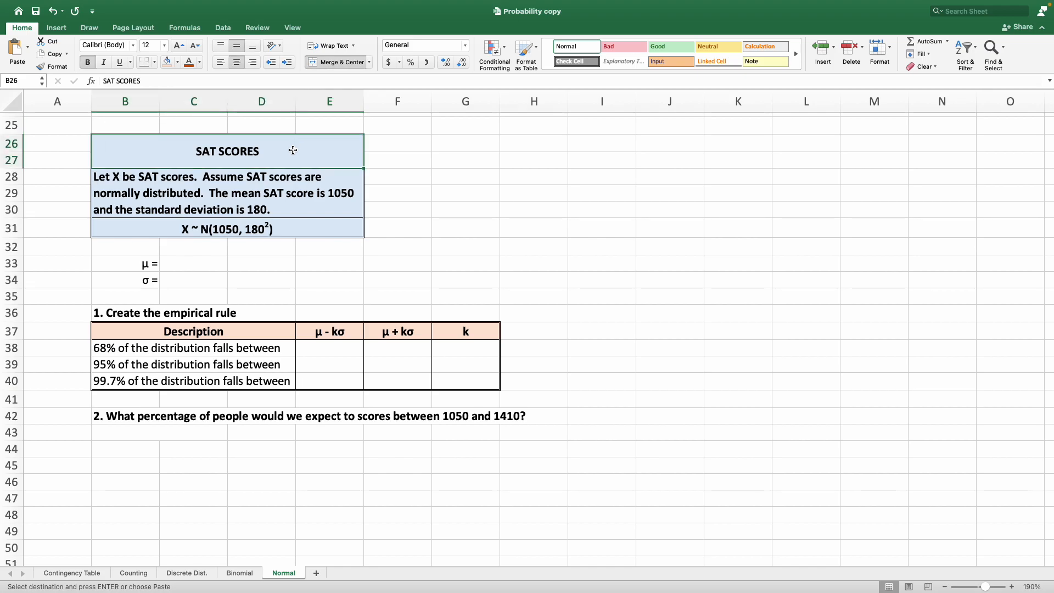
click(147, 173)
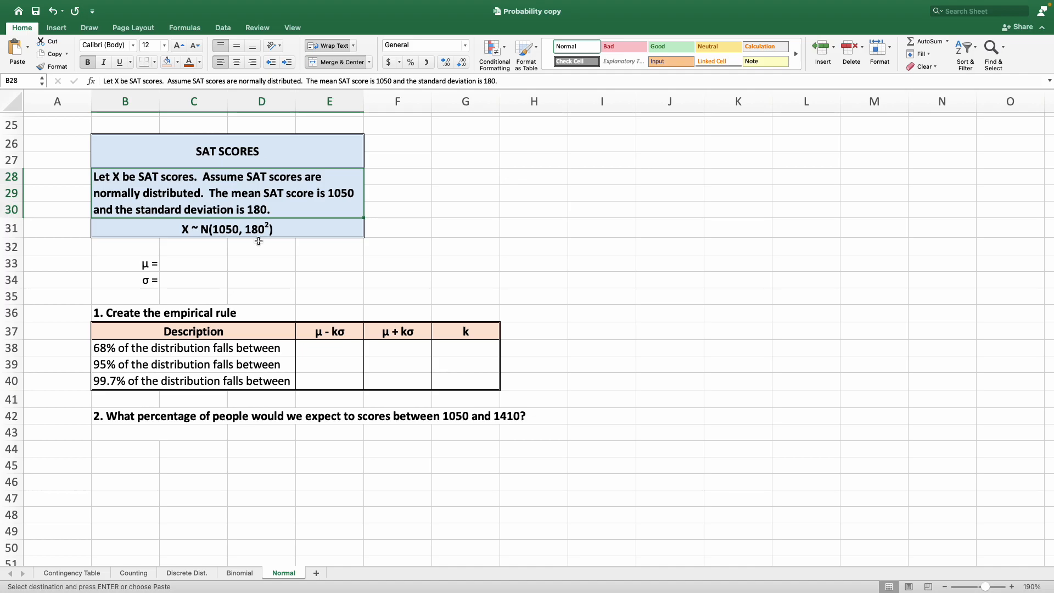
click(209, 267)
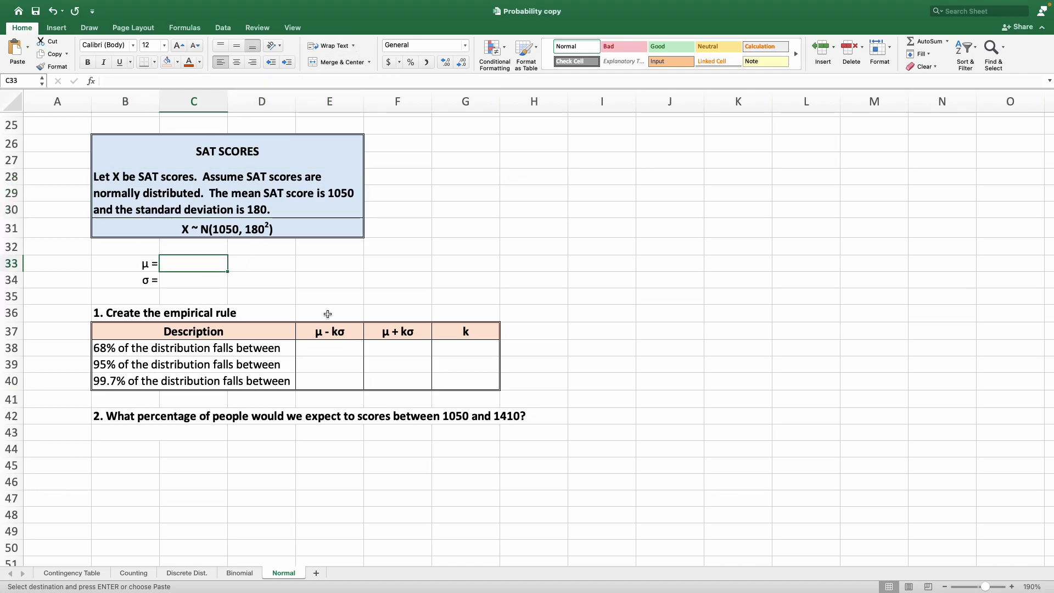
text(1050)
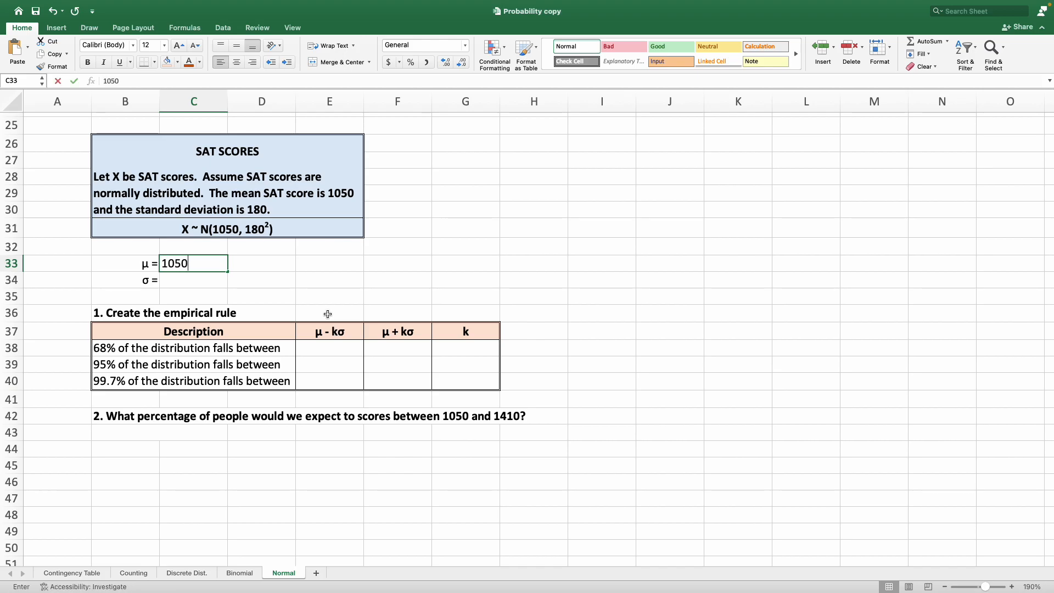
key(Return)
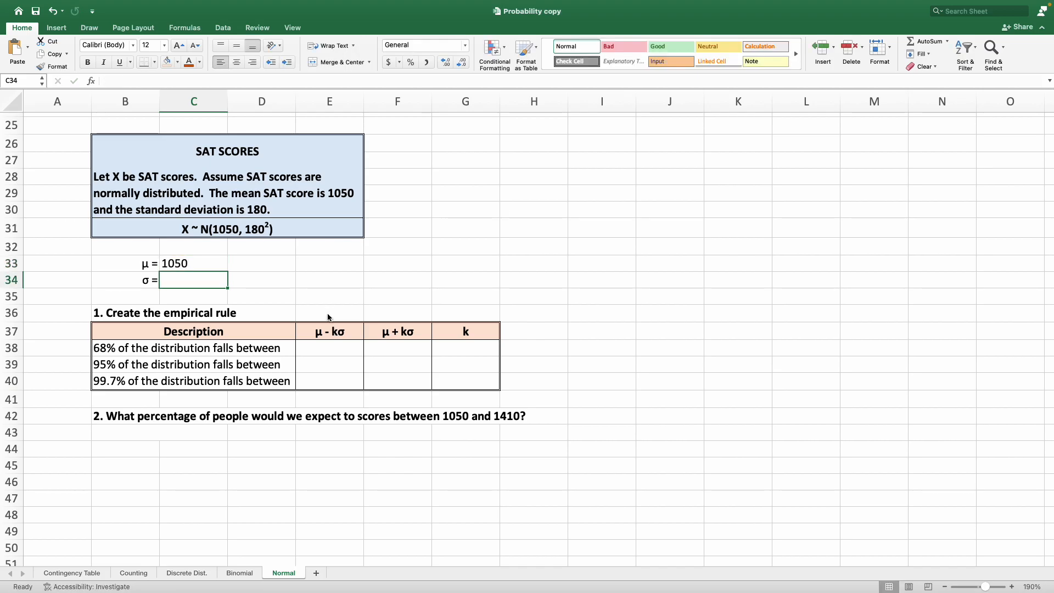
text(180)
key(Return)
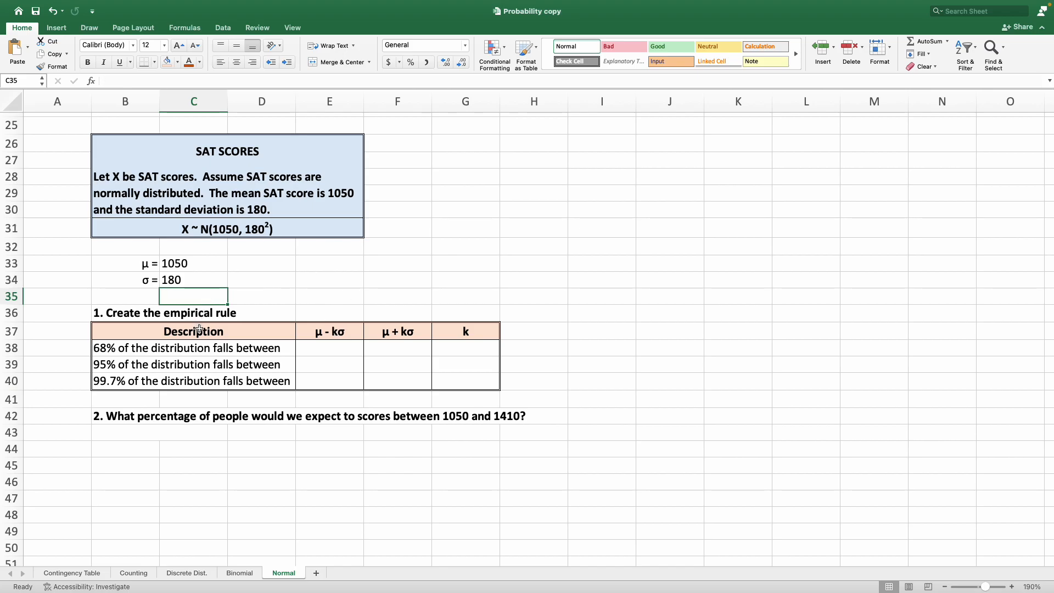
Fill the empirical rule table's k column with 1, 2 and 3 in G38:G40.
click(128, 313)
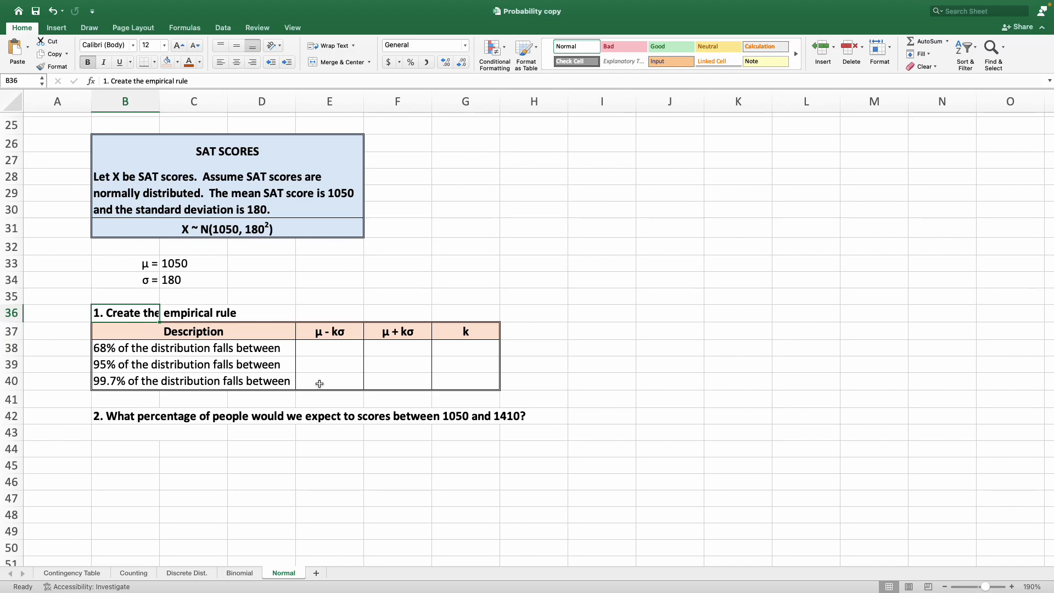
click(342, 332)
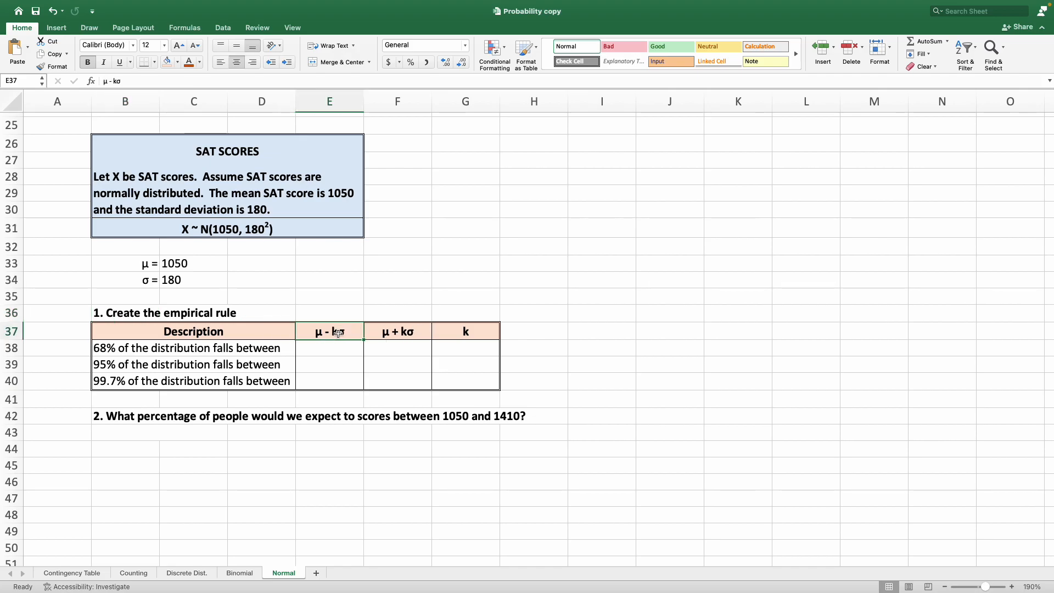
click(406, 333)
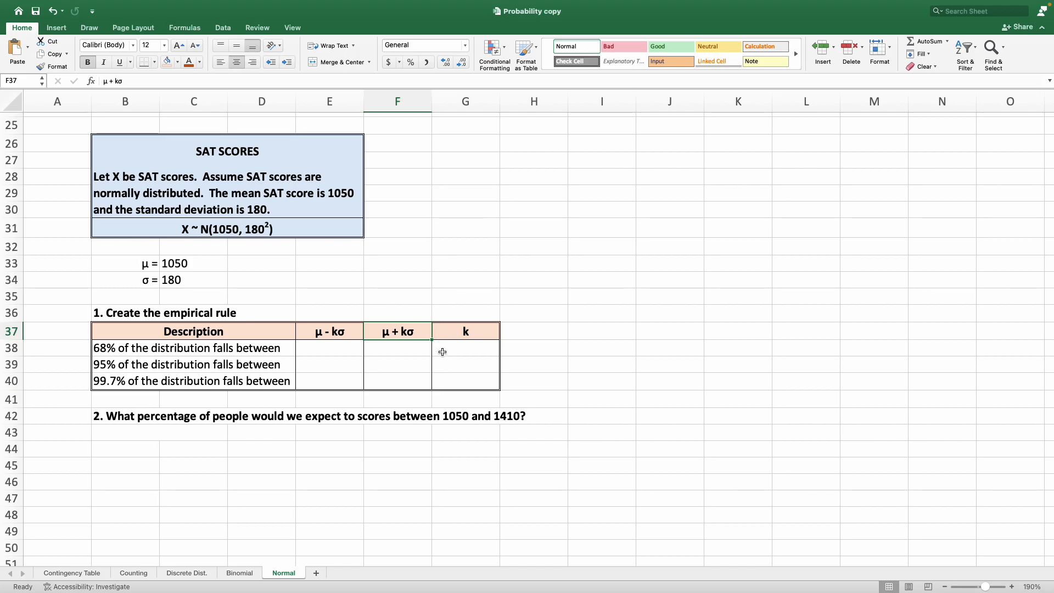
click(493, 353)
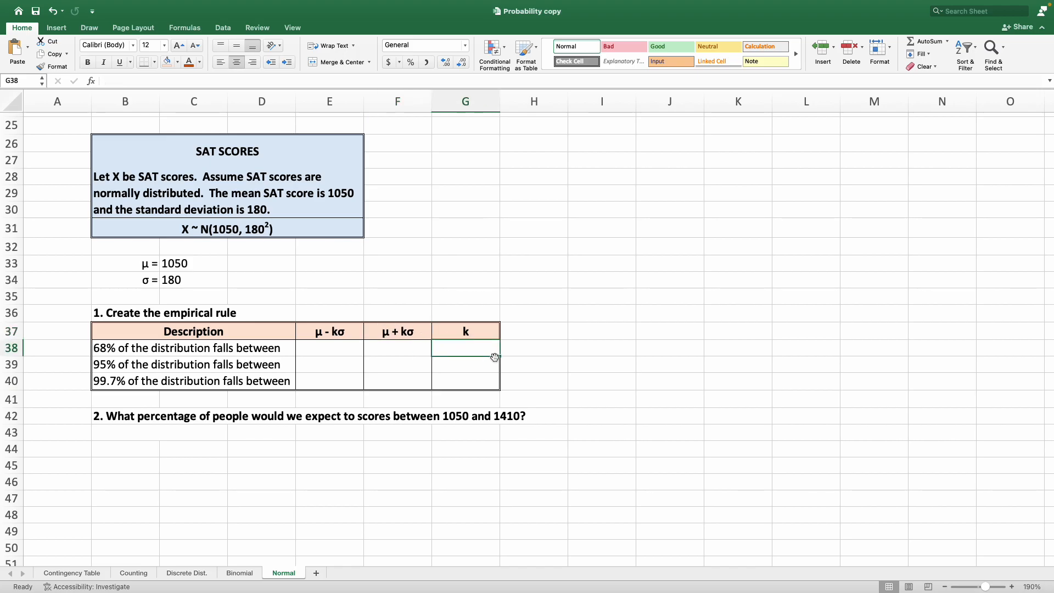
text(1)
key(Return)
text(2)
key(Return)
text(3)
key(Return)
click(341, 400)
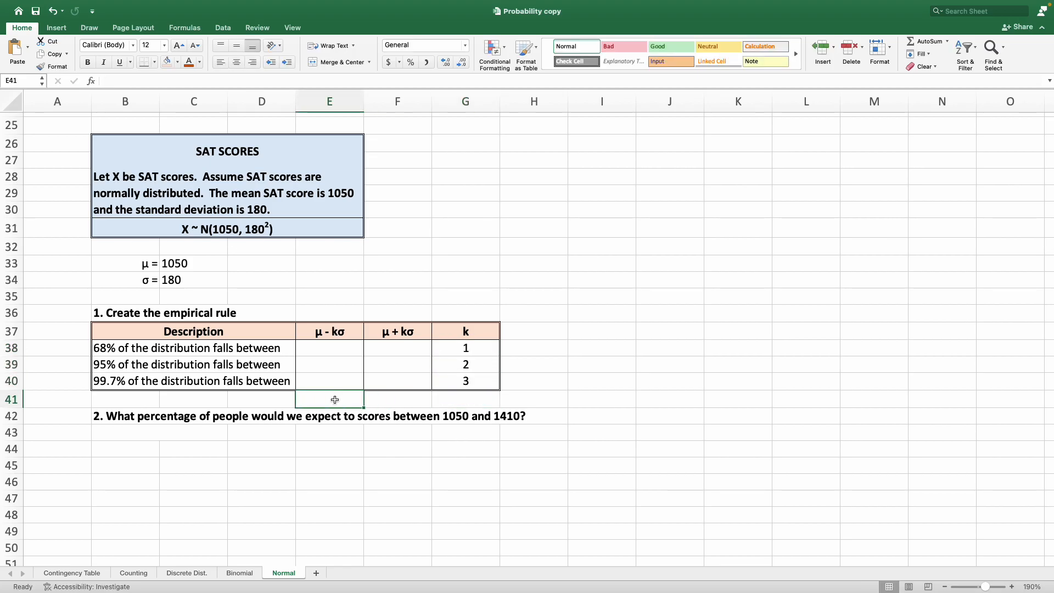
Enter =C33-G38*C34 in E38 to compute μ - kσ for the 68% row.
click(133, 347)
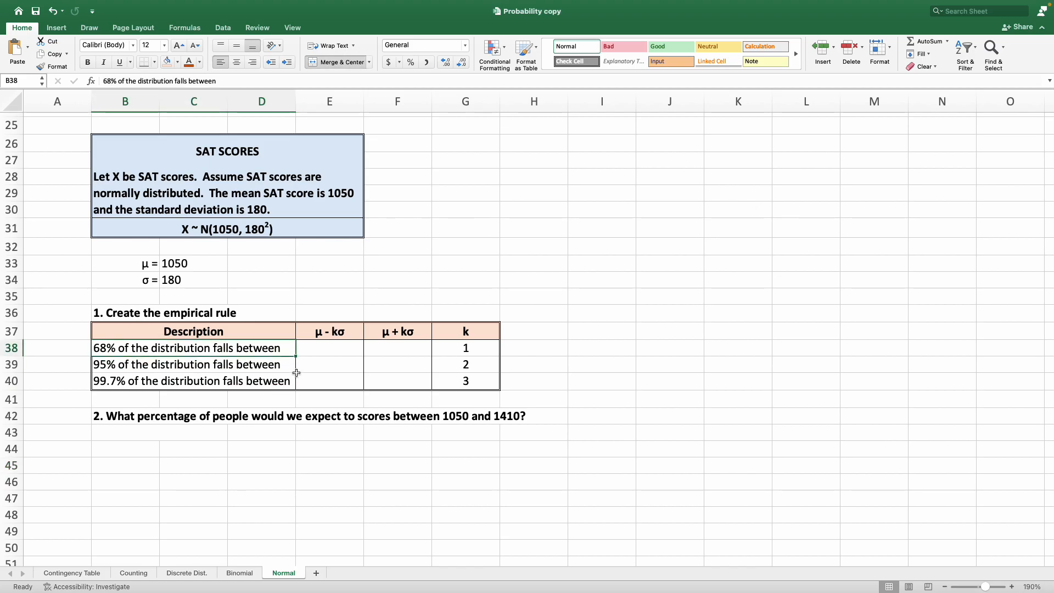
click(317, 349)
click(342, 332)
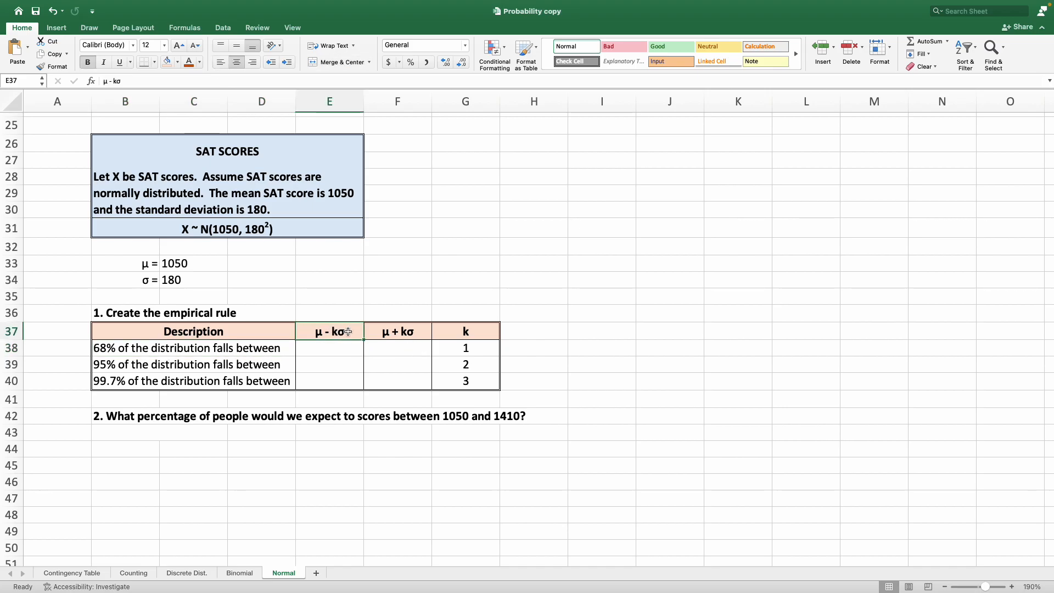
click(329, 346)
text(=)
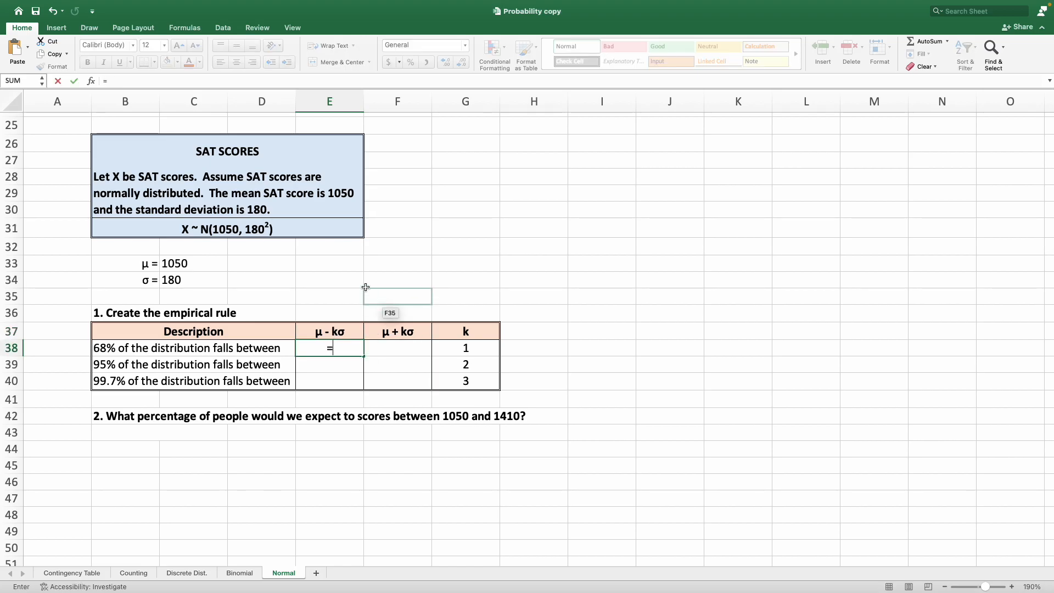
click(205, 266)
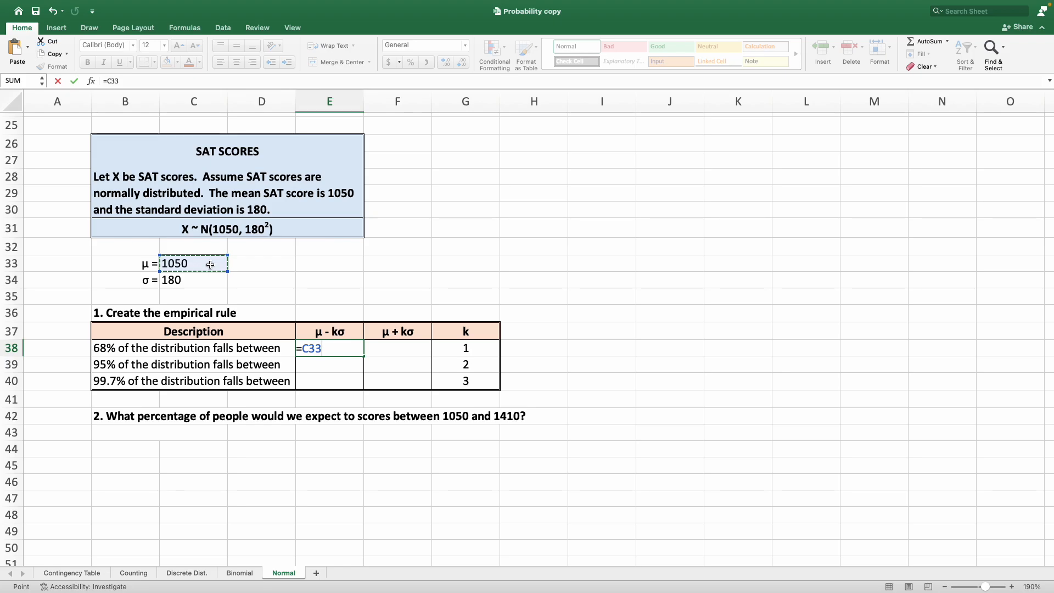
text(-)
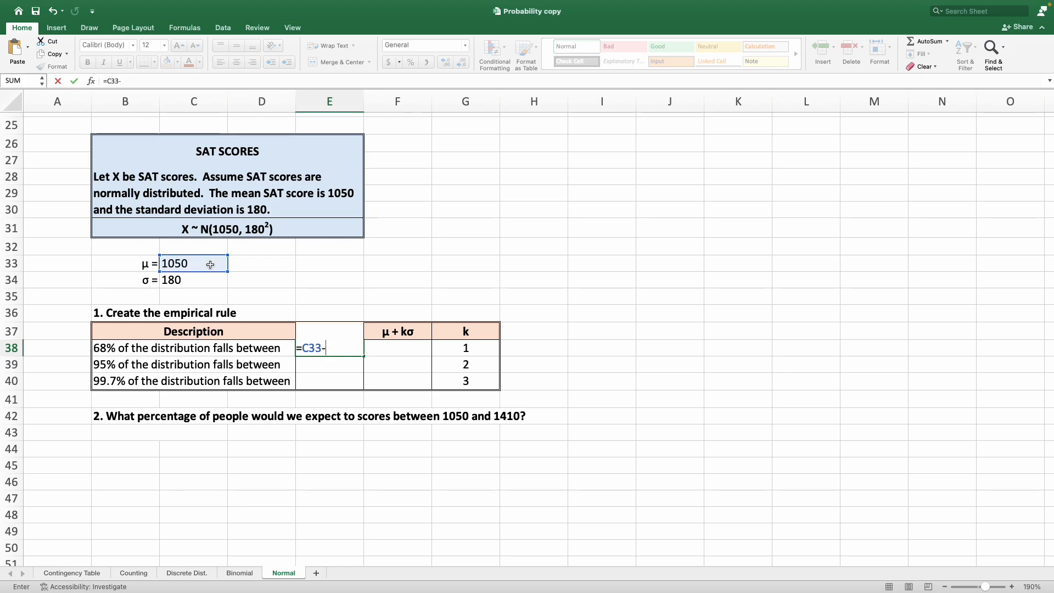
click(483, 349)
text(*)
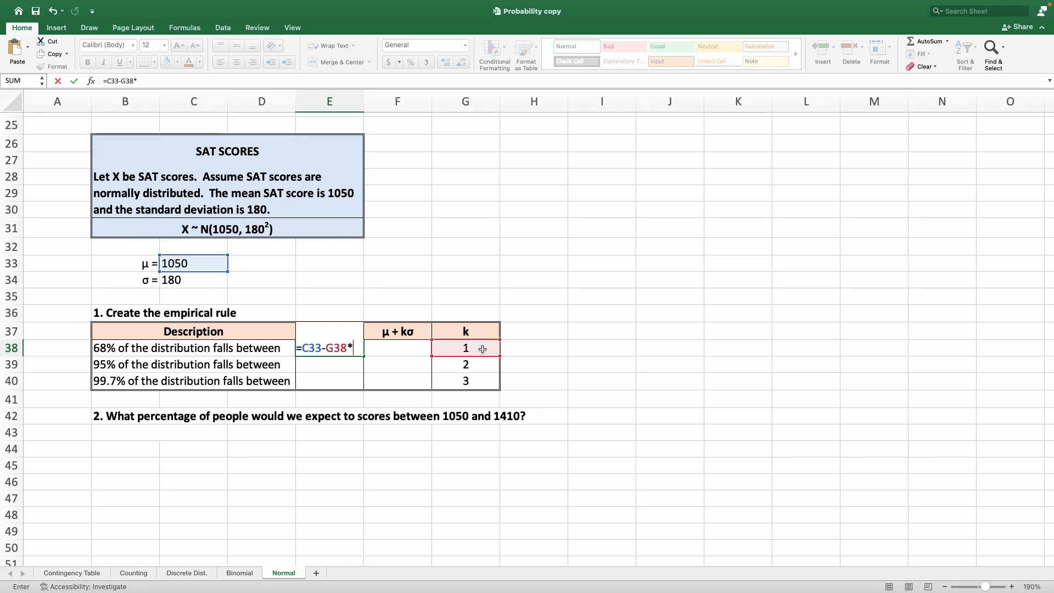
click(203, 281)
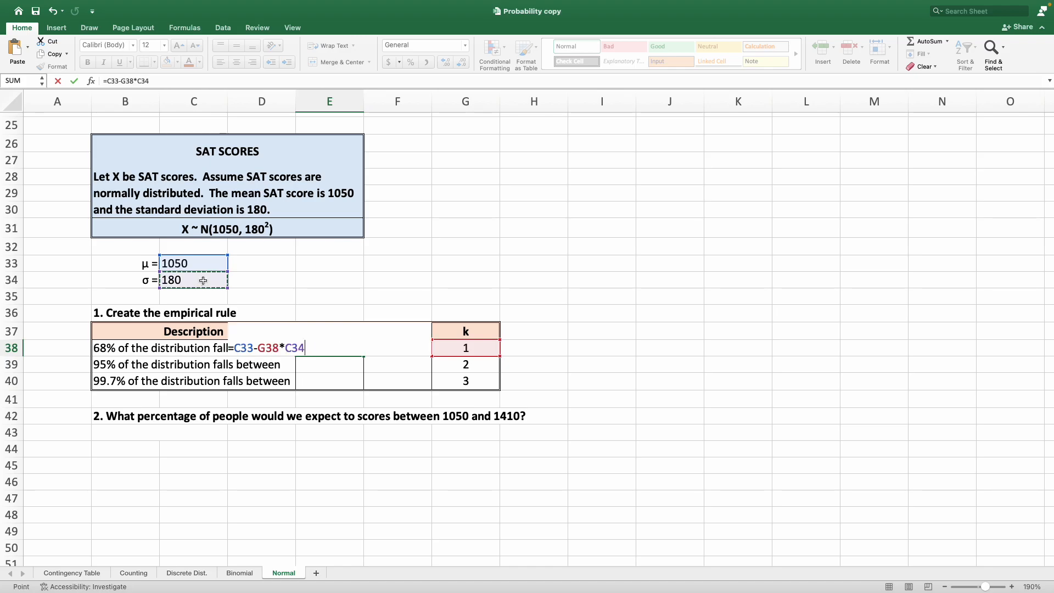
key(Return)
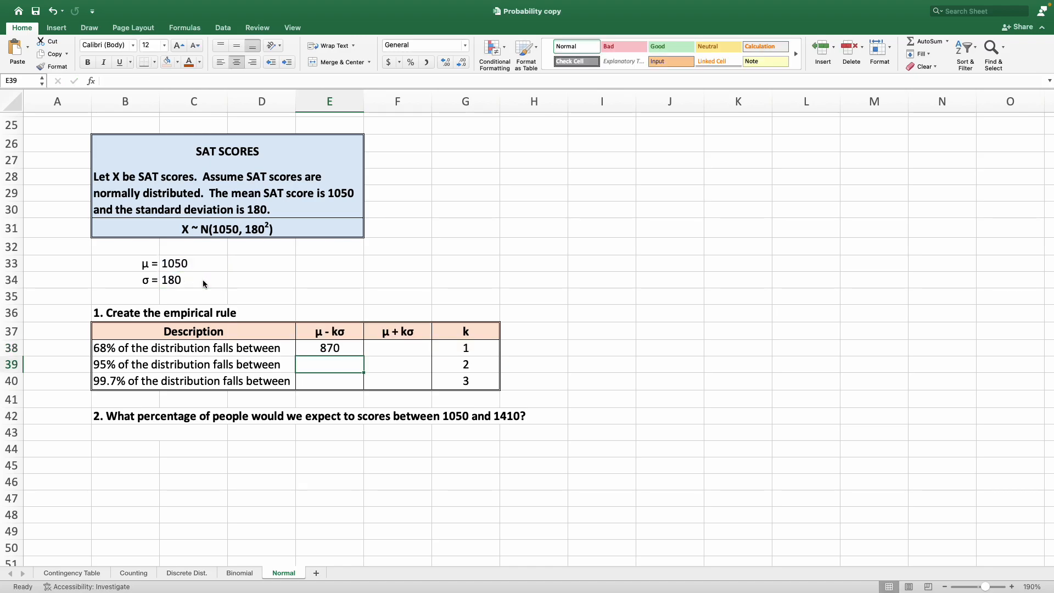
Enter =C33+G38*C34 in F38 to compute μ + kσ for the 68% row.
click(396, 353)
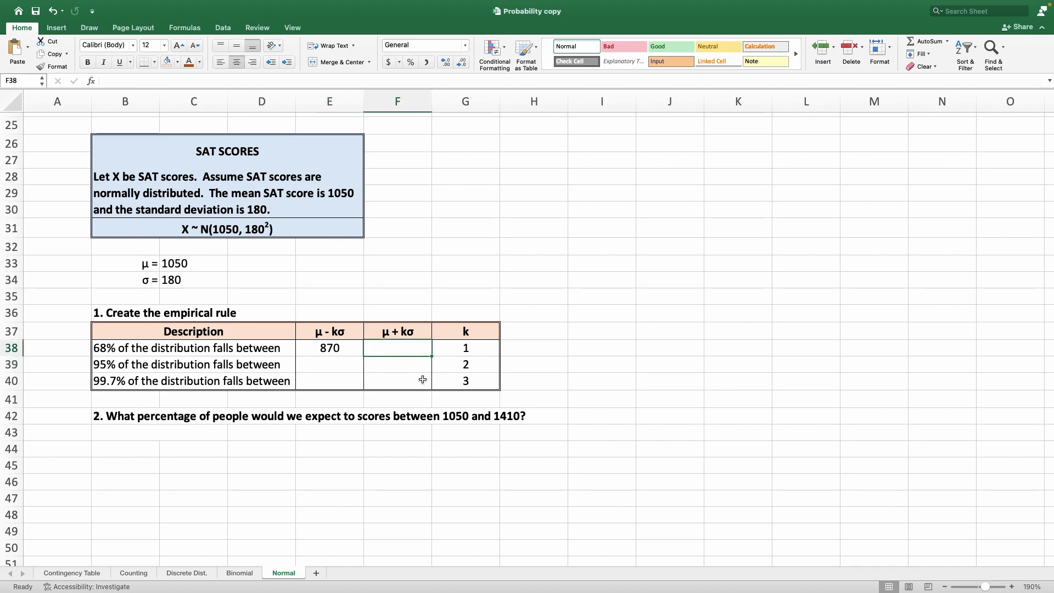
text(=)
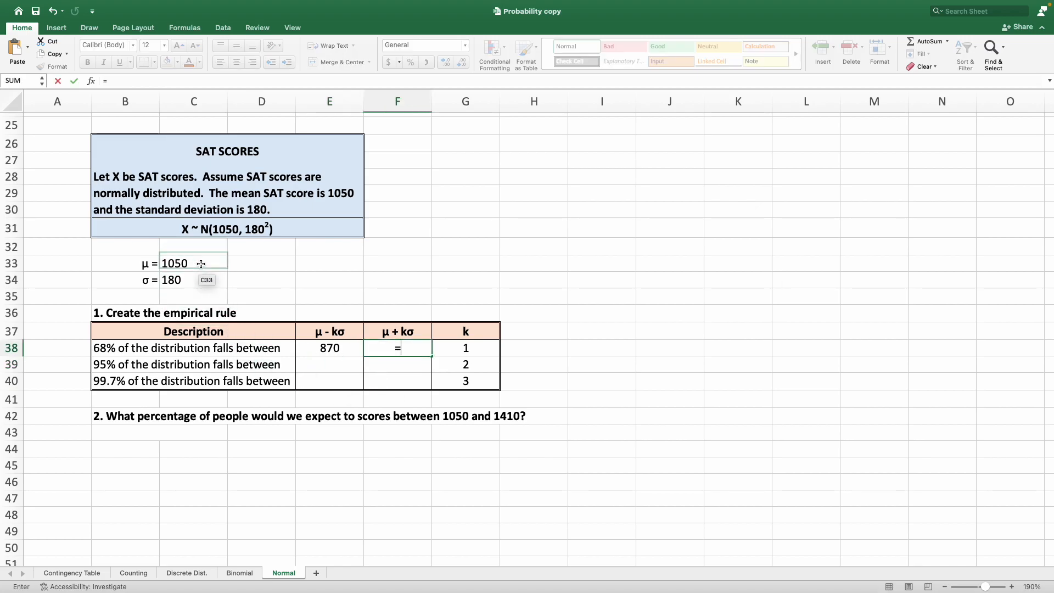
click(203, 267)
text(+)
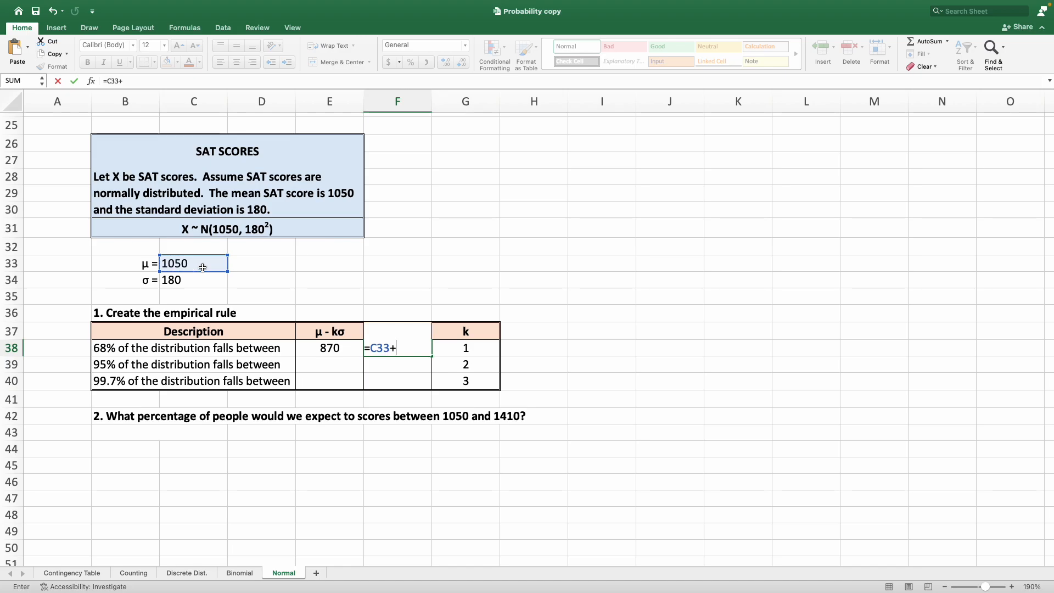
click(483, 349)
text(*)
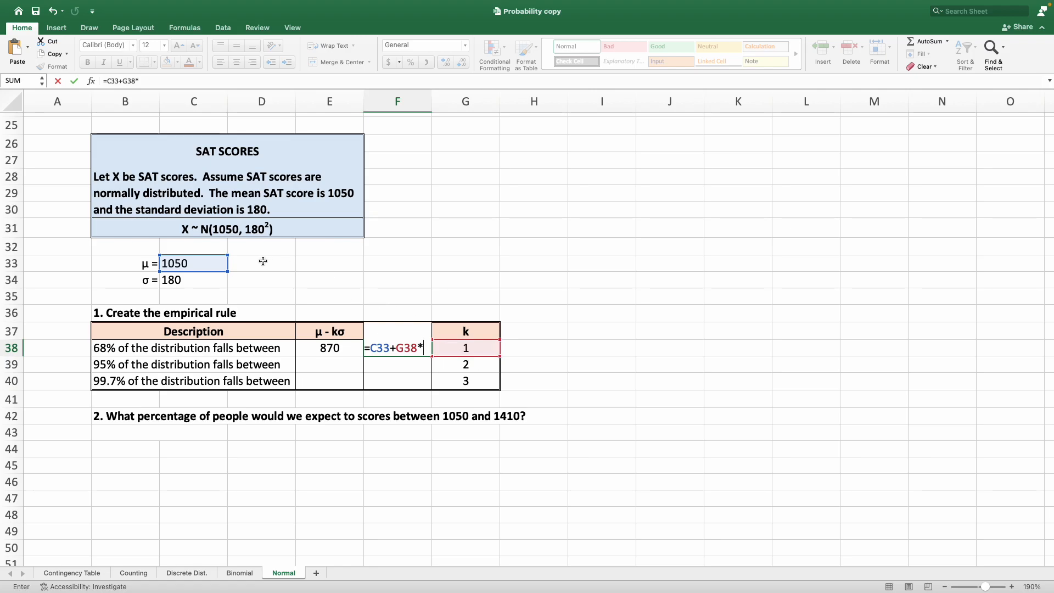
click(211, 281)
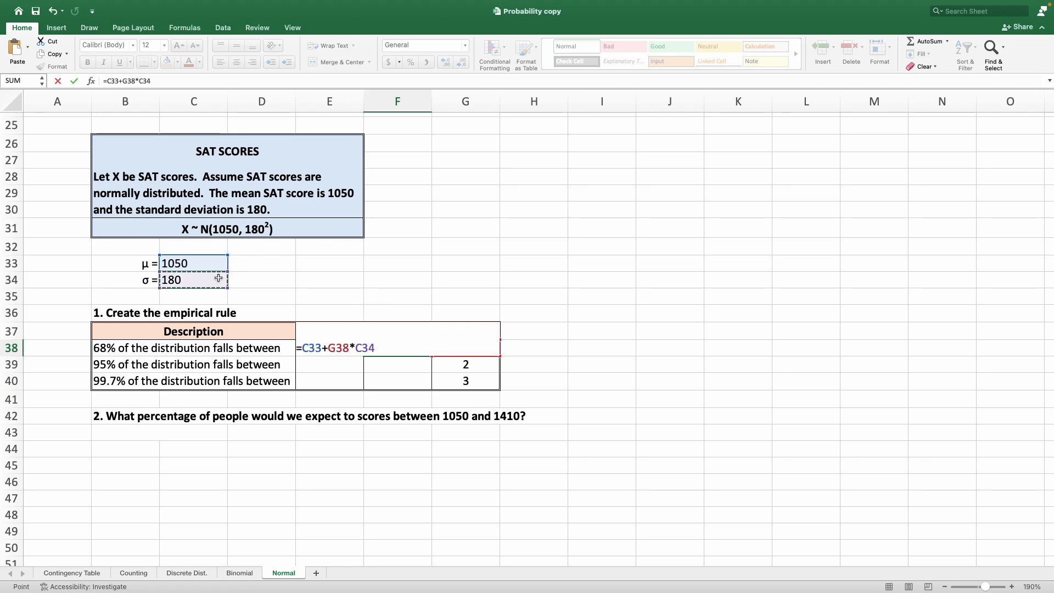
key(Return)
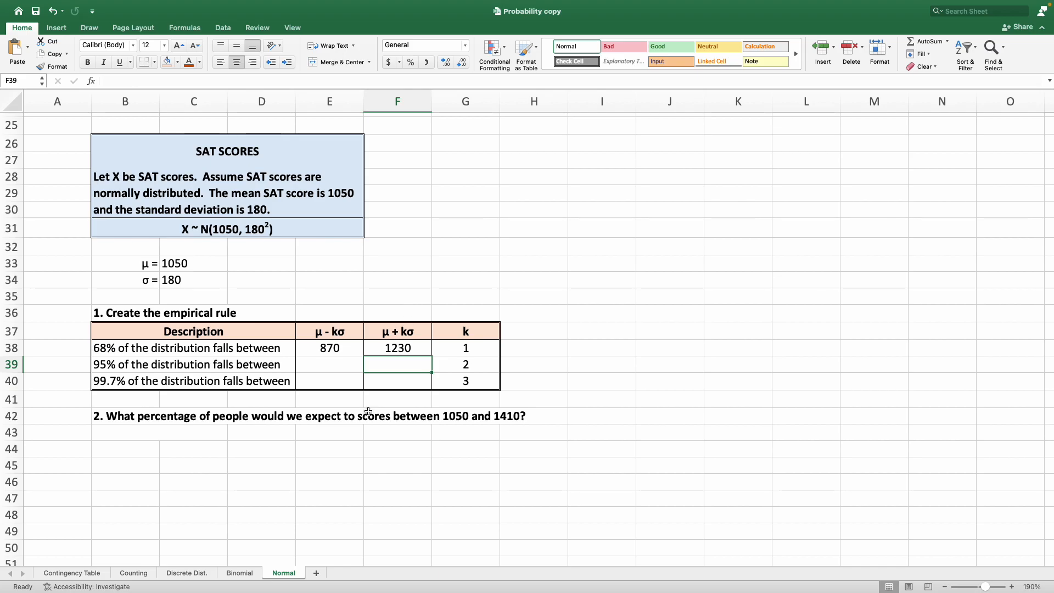
Examine the μ - kσ formula in E38 and the mean, standard deviation and k cells it references.
click(339, 348)
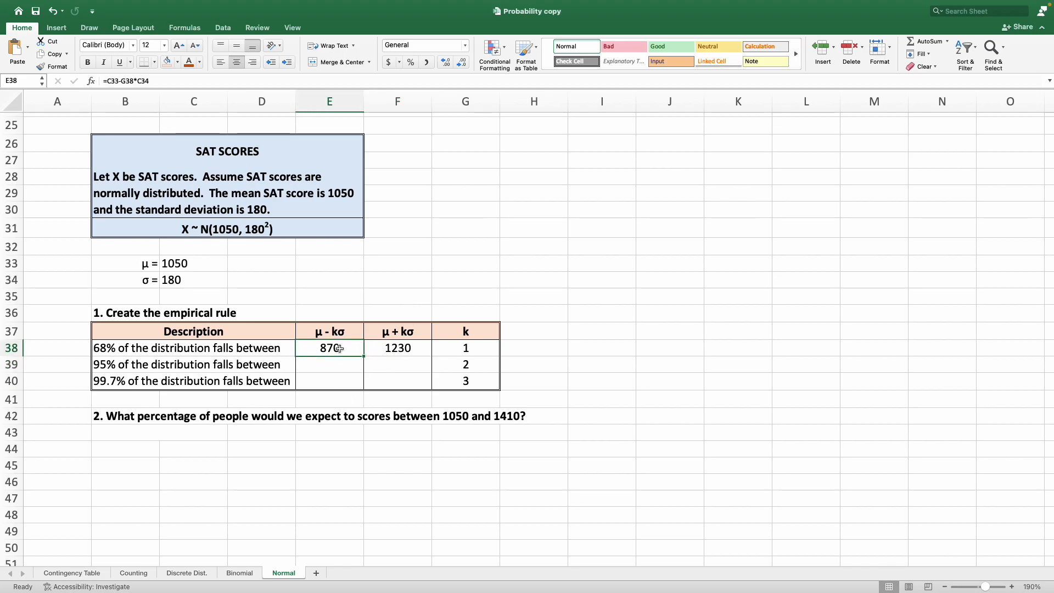
drag(149, 264, 174, 280)
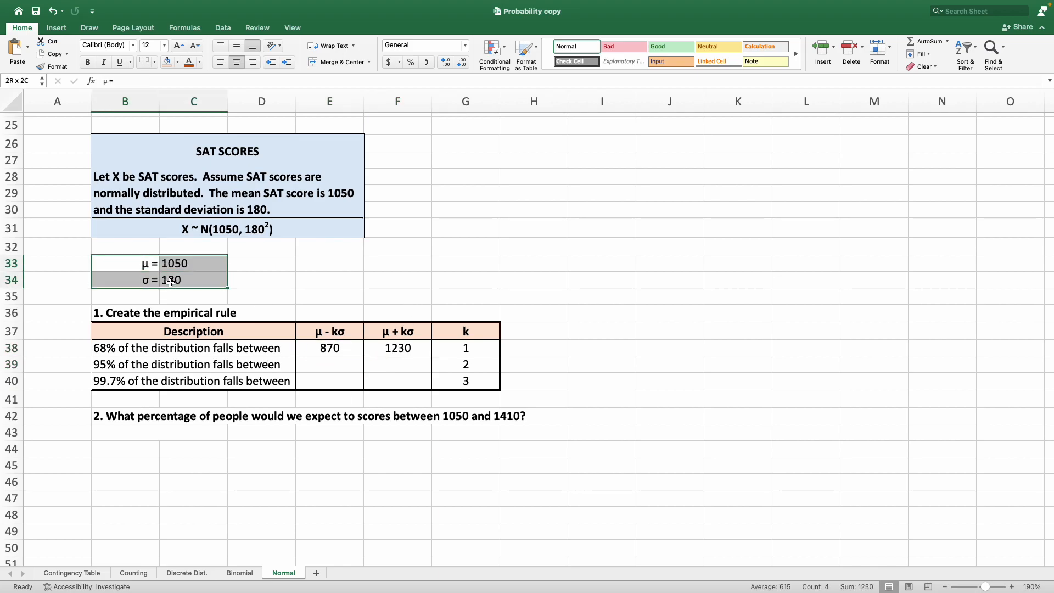
drag(472, 347, 473, 381)
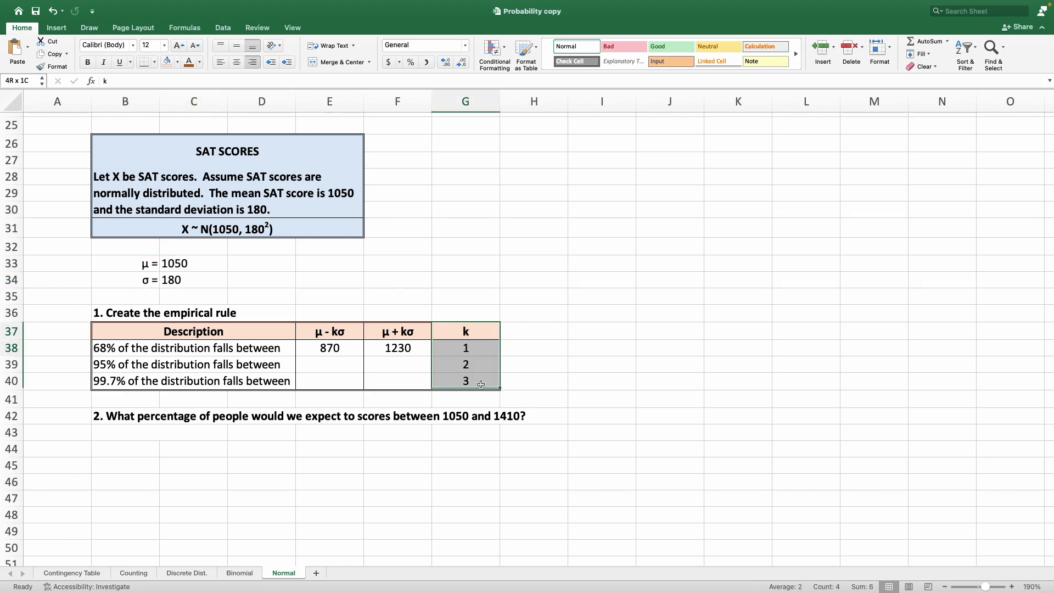
click(346, 350)
drag(144, 264, 176, 281)
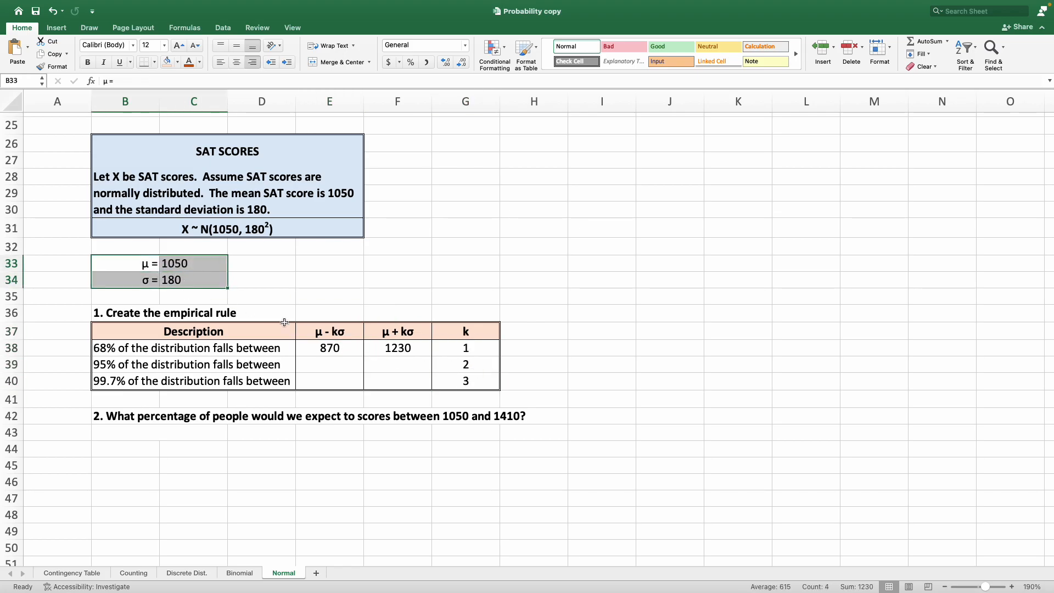
click(344, 349)
click(177, 264)
click(190, 277)
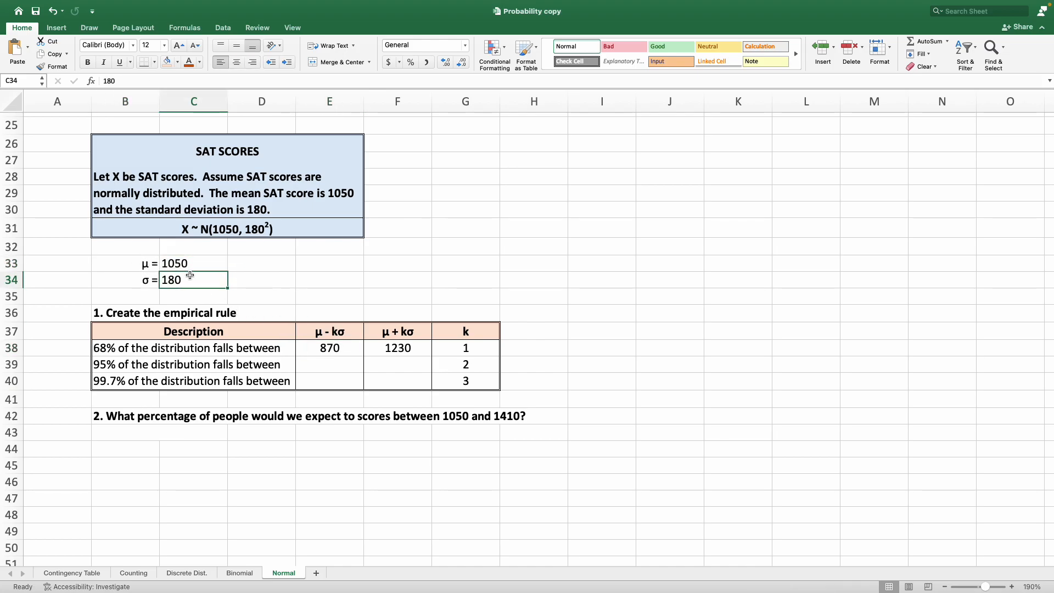
click(331, 347)
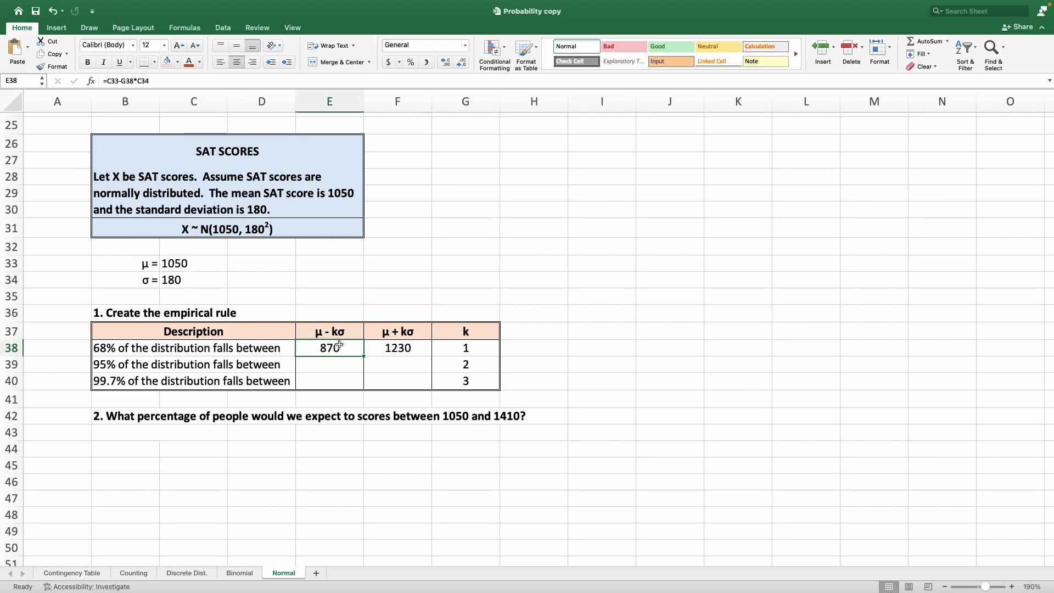
Make the mean and standard deviation references absolute in E38's formula, giving =$C$33-G38*$C$34.
click(107, 80)
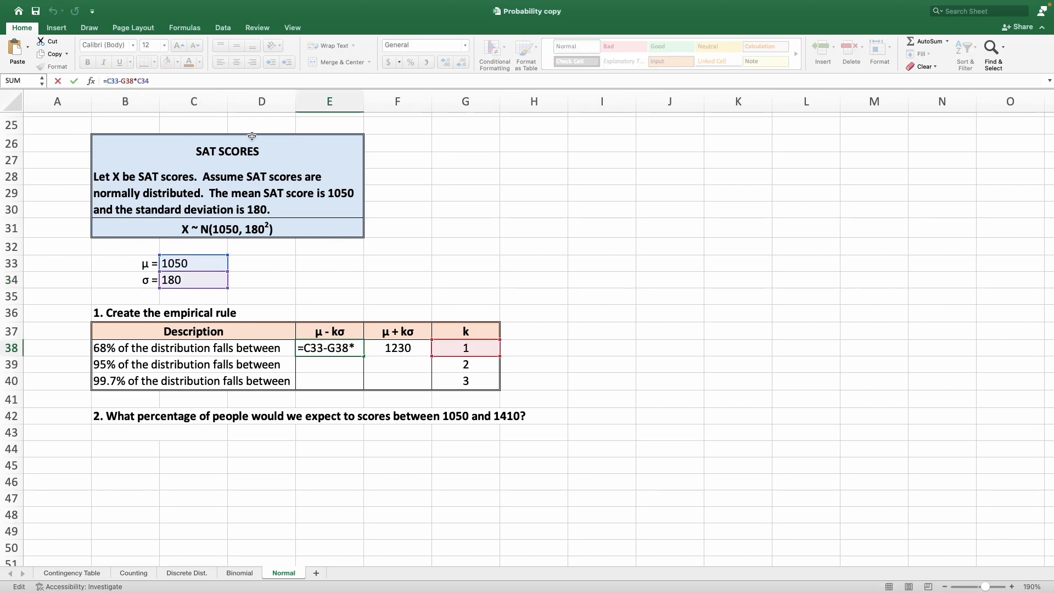
text($C)
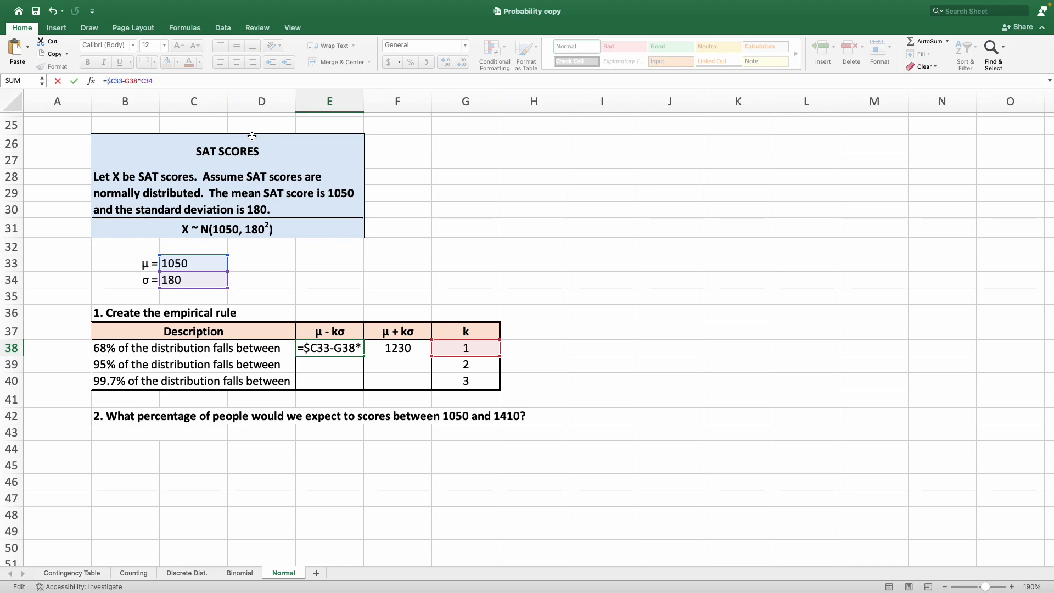
text($)
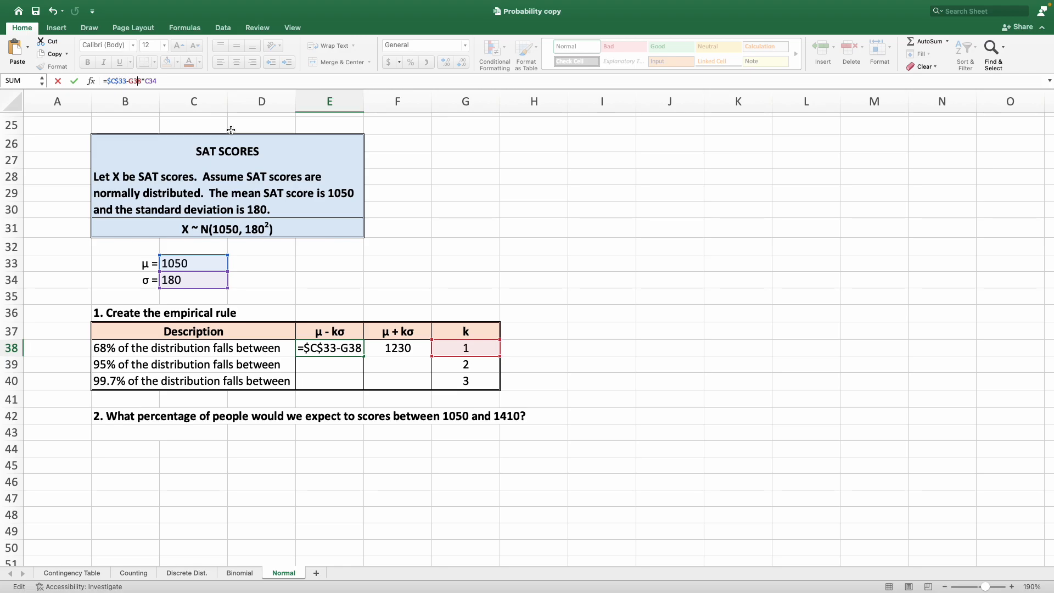
key(Right)
key(Right)
key(Right)
key(Right)
key(Right)
key(Right)
key(Right)
text($)
key(Right)
text($)
key(Return)
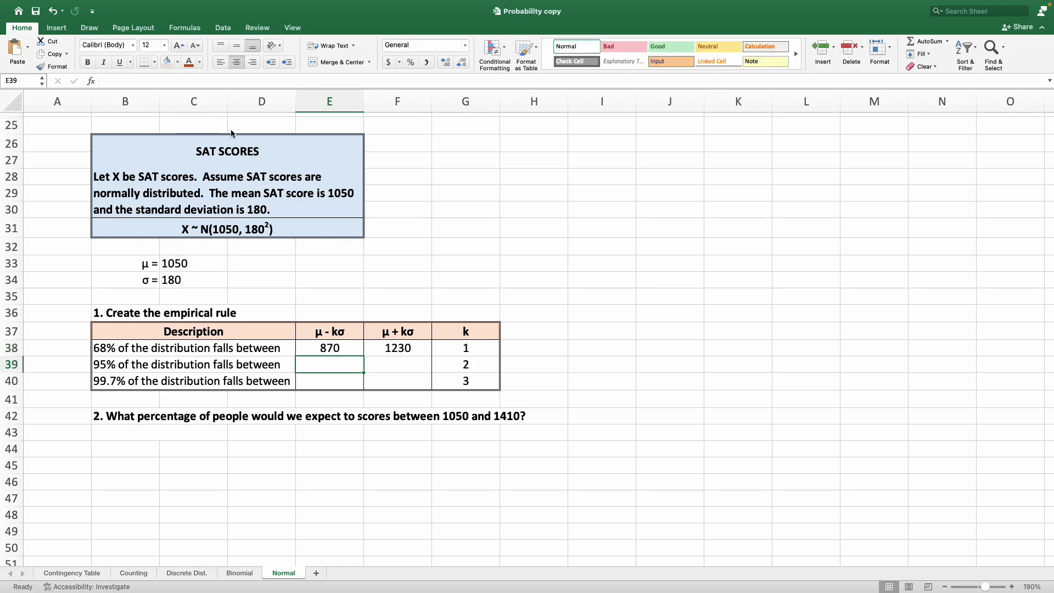
Fill the μ - kσ formula from E38 down to E40 without formatting.
click(333, 348)
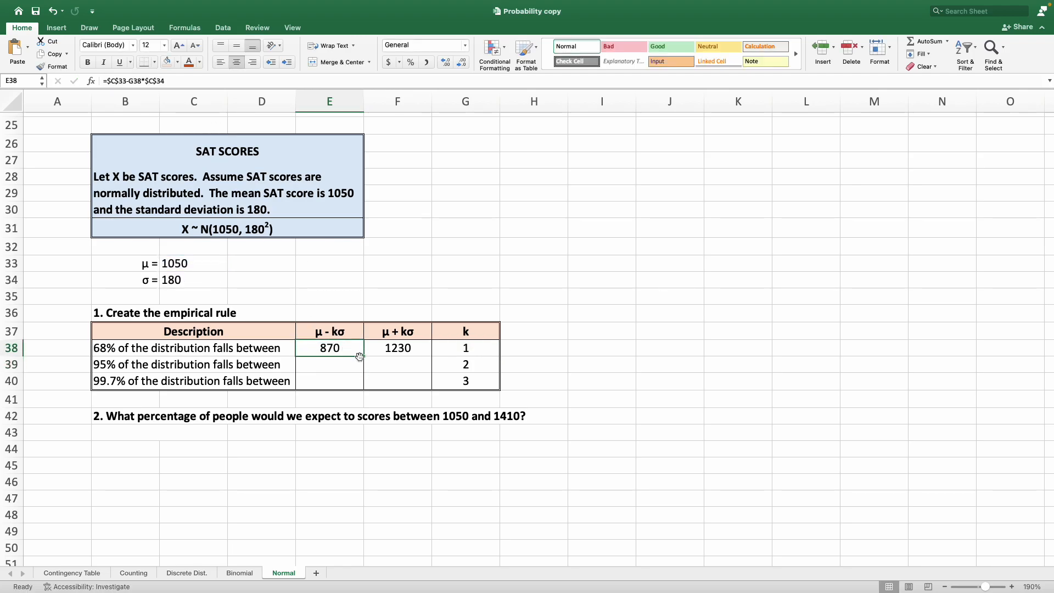
drag(363, 357, 364, 385)
click(375, 398)
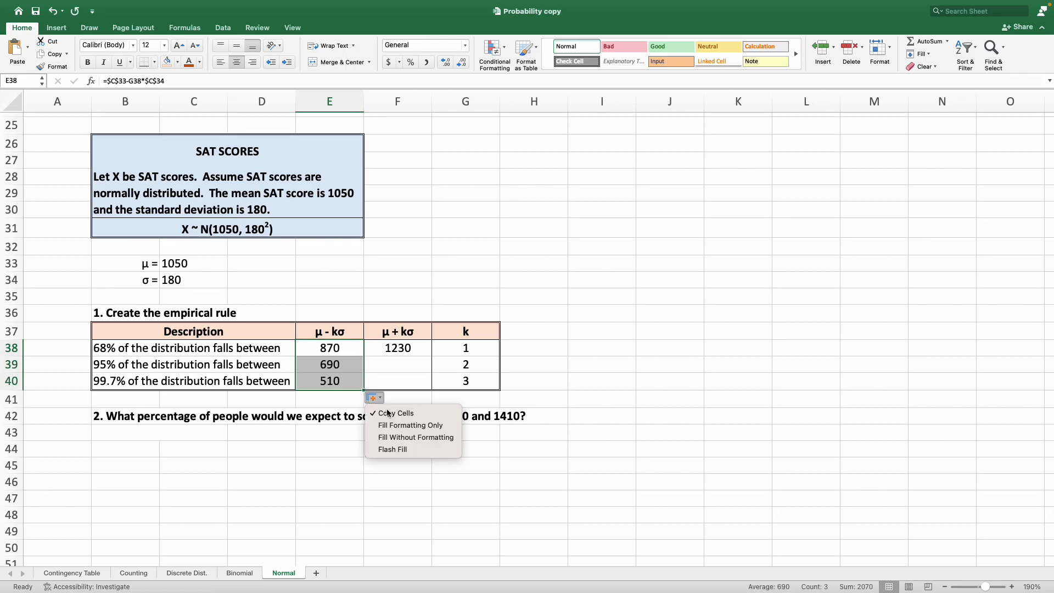
click(420, 440)
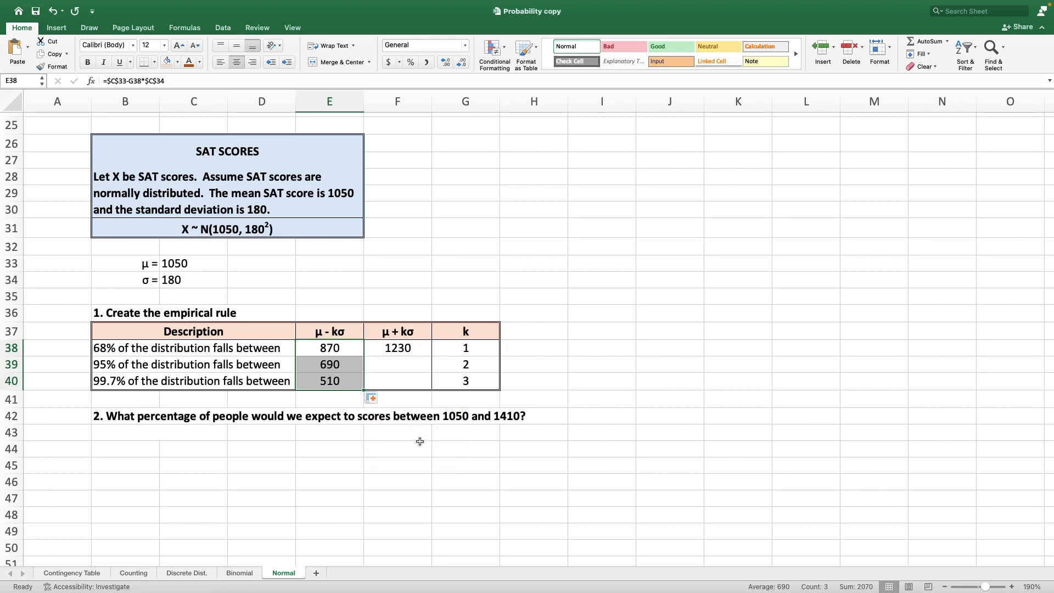
click(420, 443)
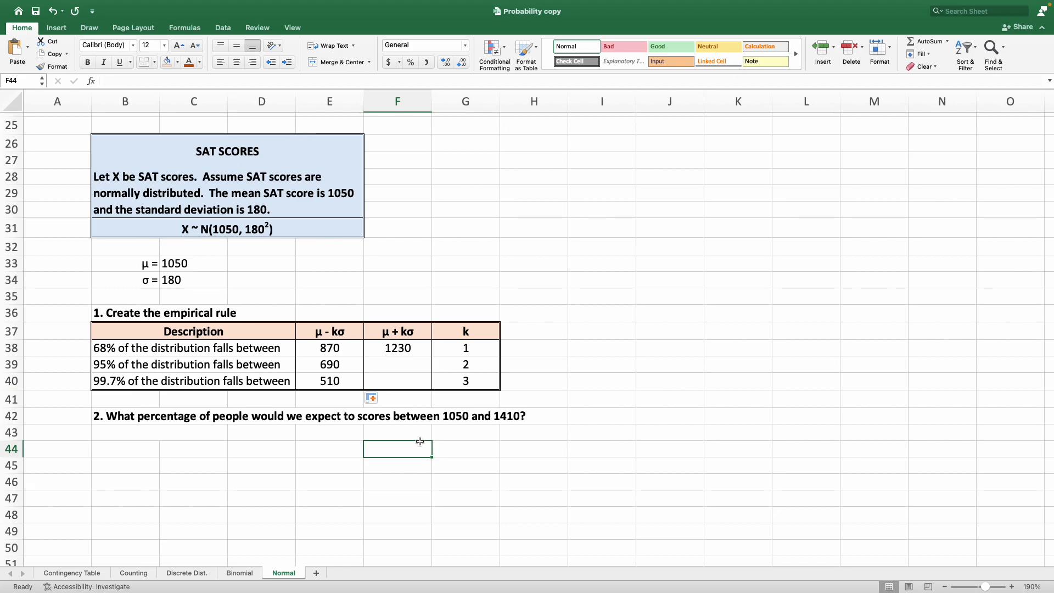
Inspect the filled μ - kσ formulas in E38:E40 and the cells they reference.
click(340, 351)
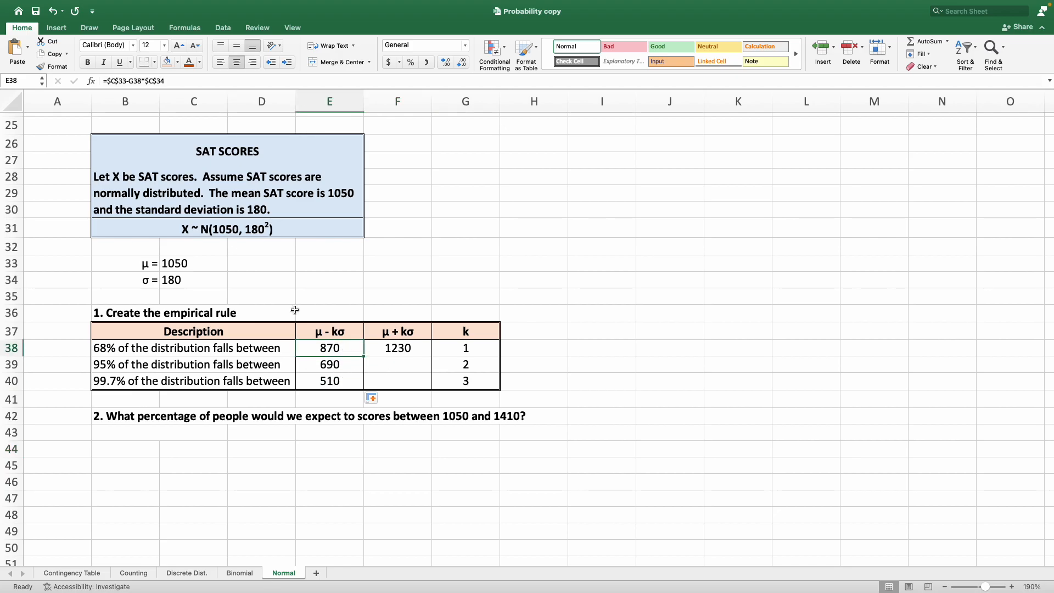
click(109, 81)
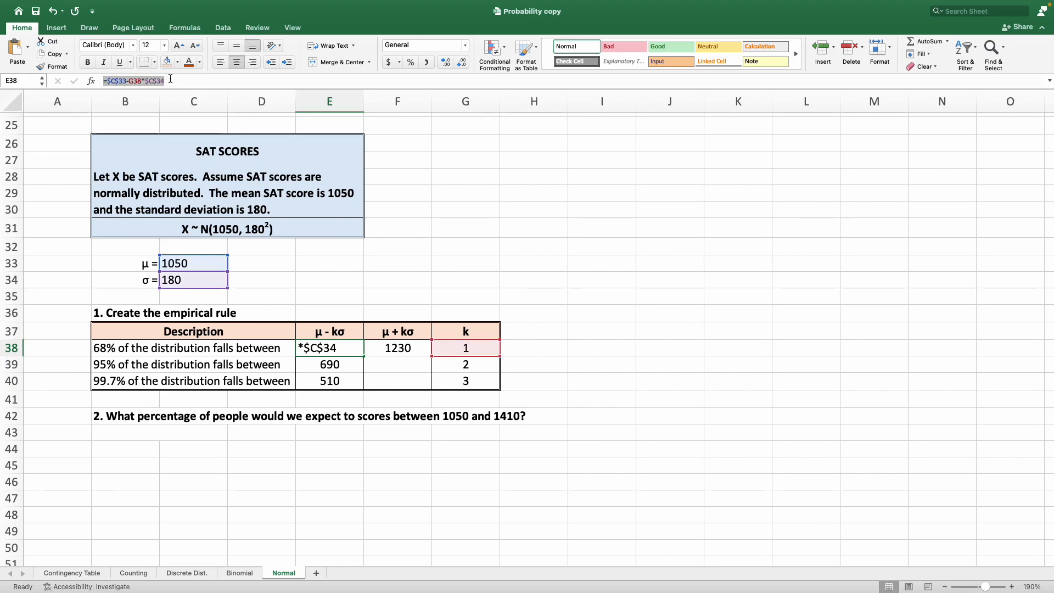
key(Return)
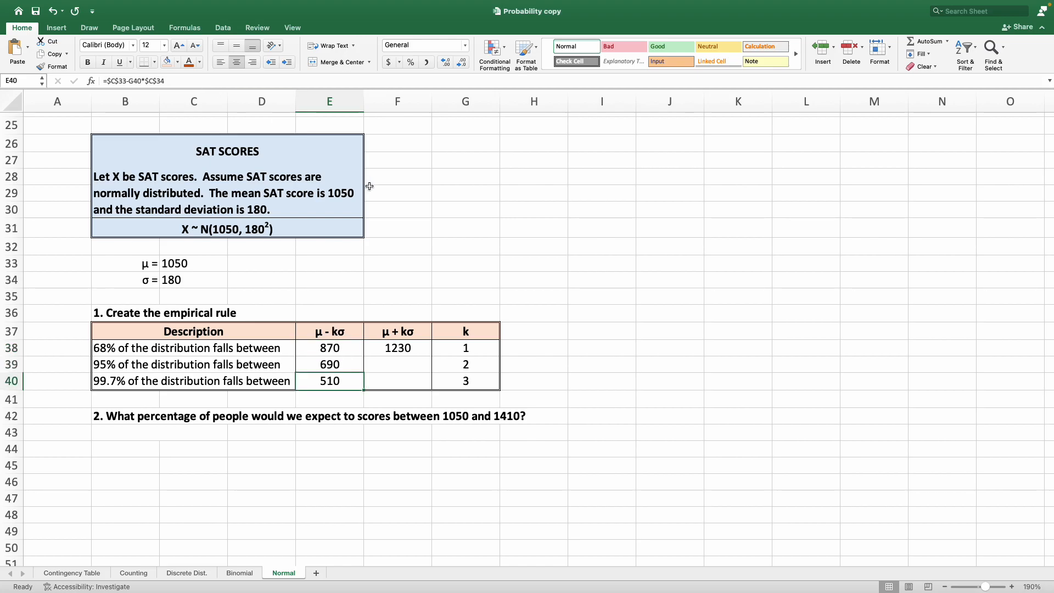
click(455, 99)
drag(475, 359, 480, 388)
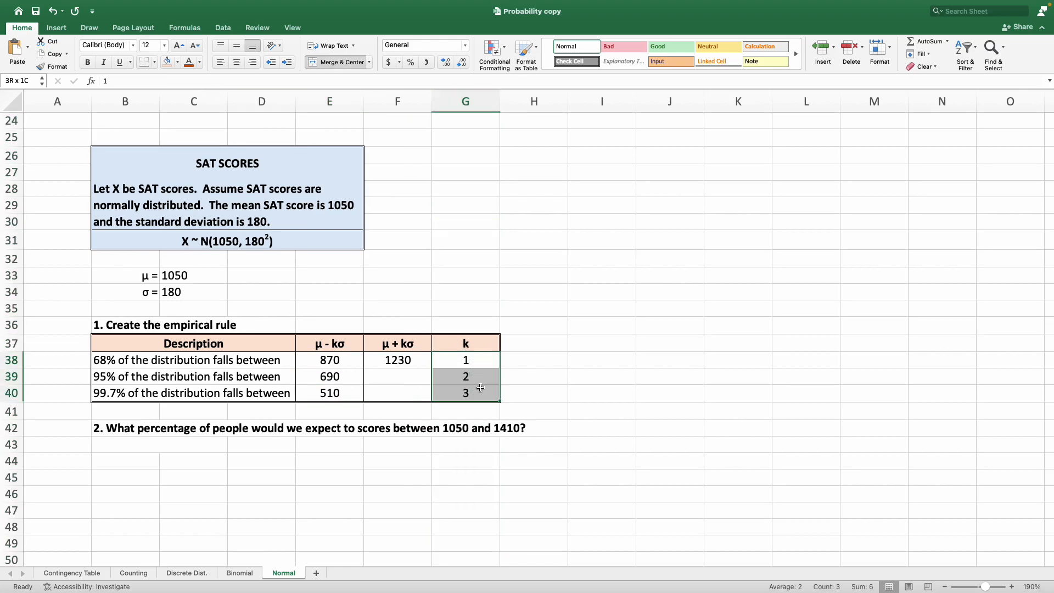
click(356, 361)
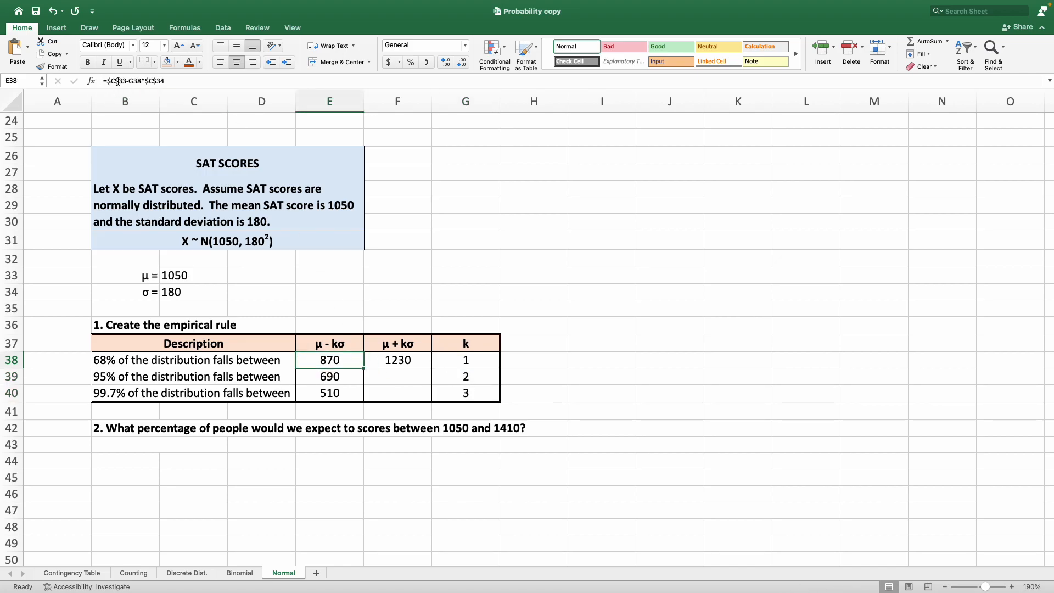
key(Down)
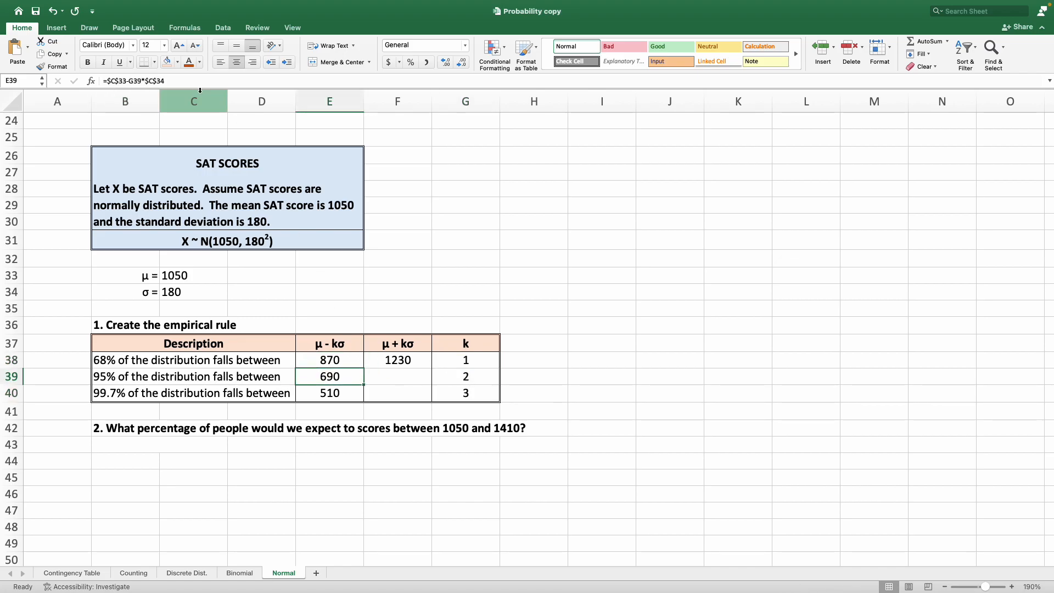
key(Down)
key(Up)
key(Up)
key(Down)
key(Down)
key(Up)
key(Up)
key(Down)
key(Down)
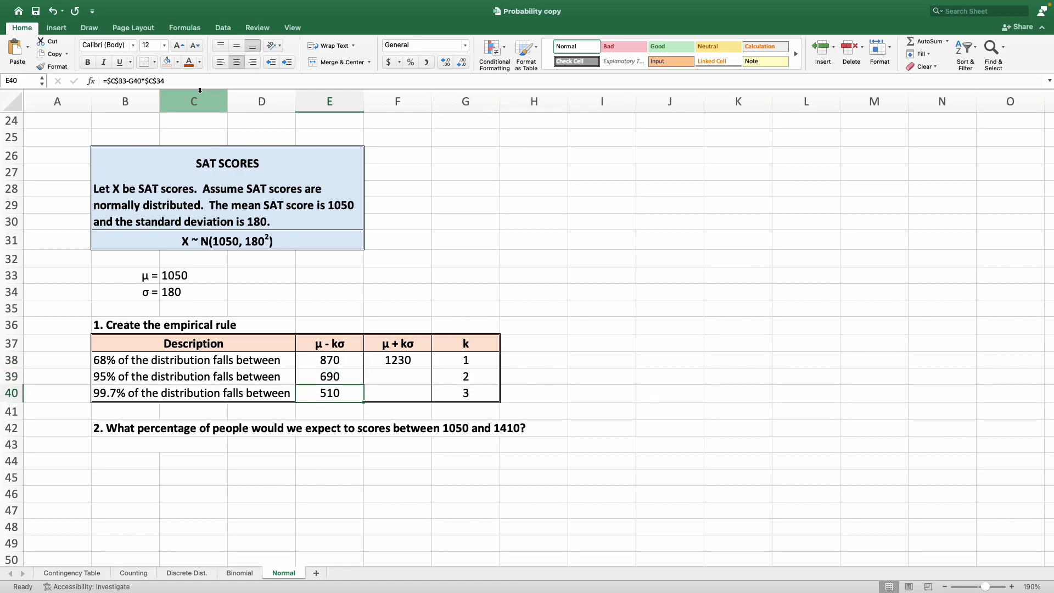
drag(150, 273, 225, 294)
click(337, 292)
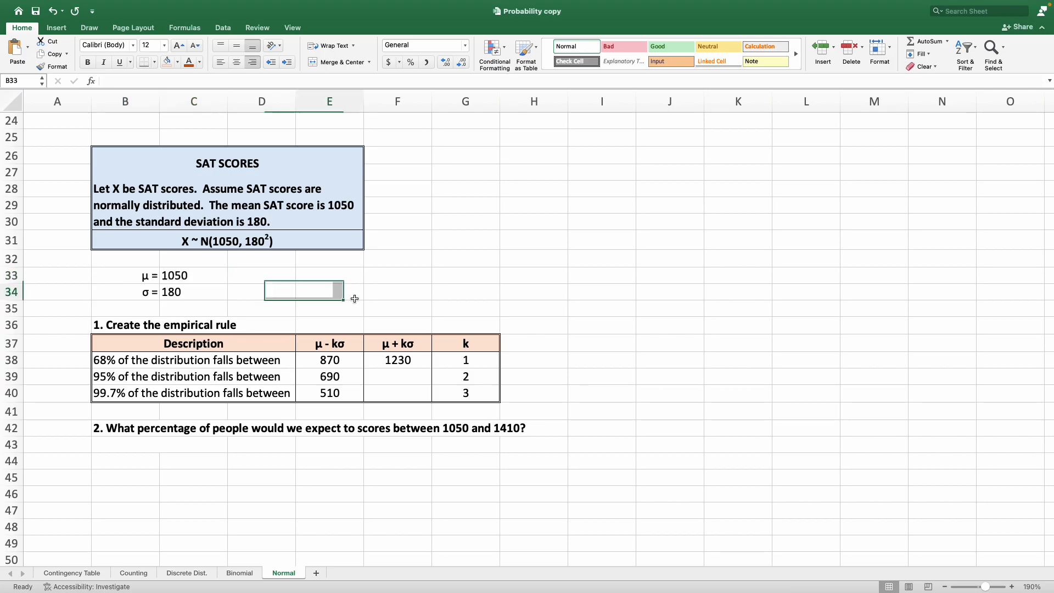
Make the mean and standard deviation references absolute in F38's formula, giving =$C$33+G38*$C$34.
click(403, 365)
click(105, 81)
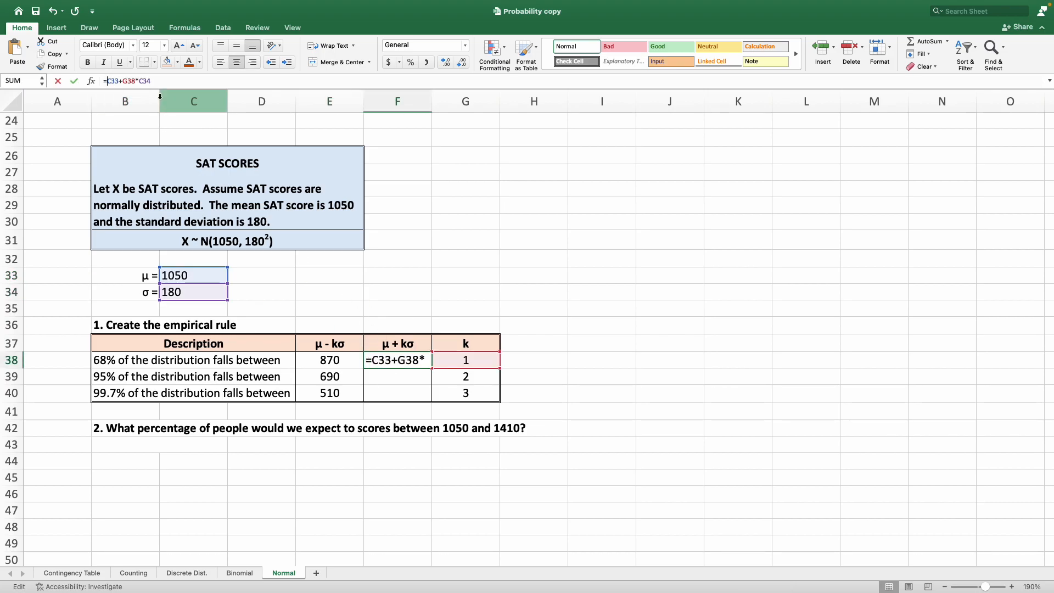
text($C$)
key(Right)
key(Right)
key(Right)
key(Right)
text($C$)
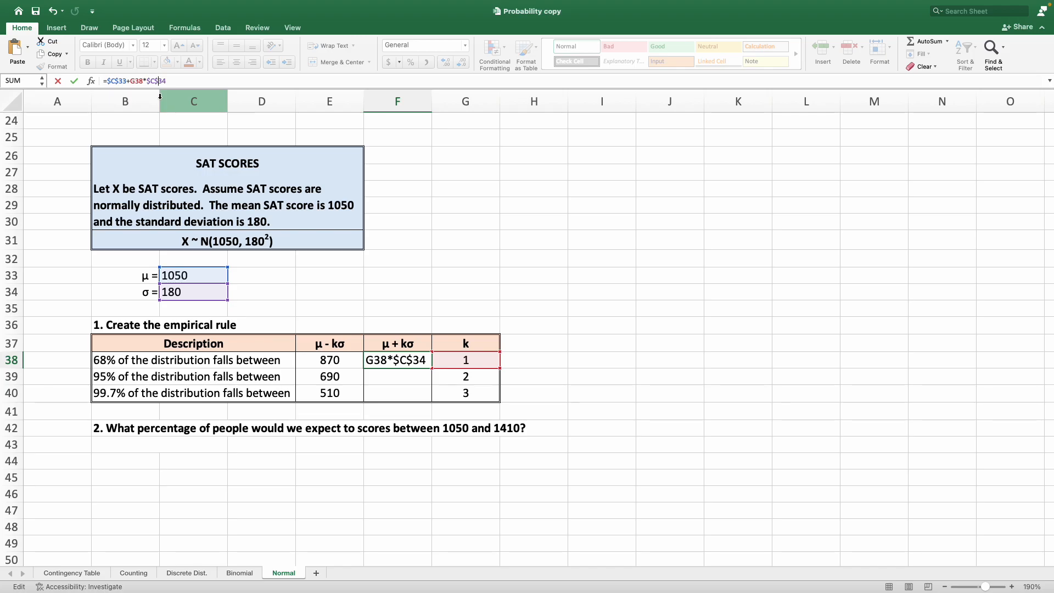
key(Return)
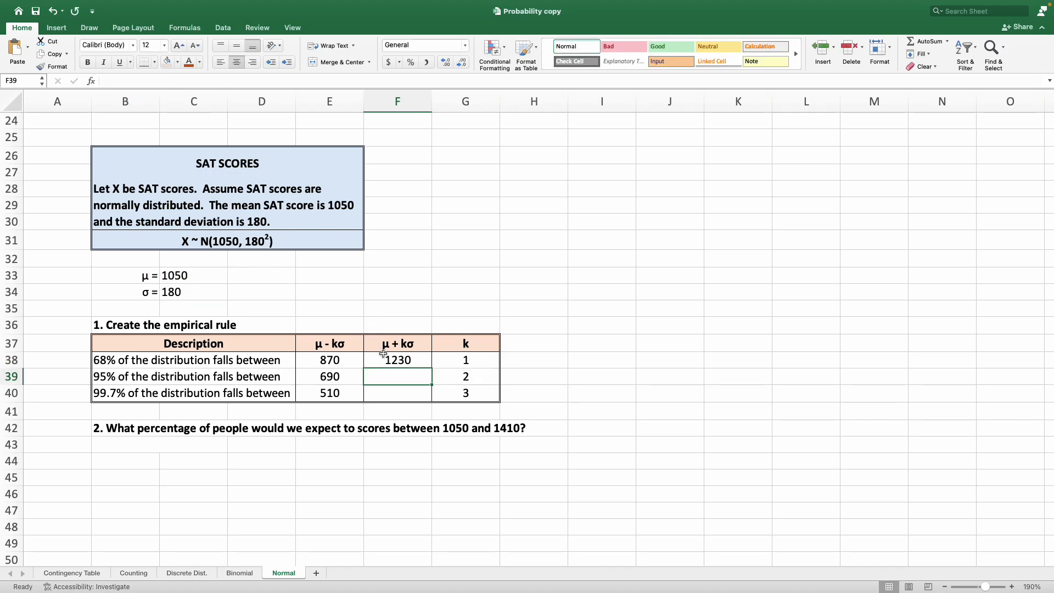
Fill the μ + kσ formula from F38 down to F40 without formatting.
click(383, 353)
drag(433, 368, 431, 401)
click(437, 412)
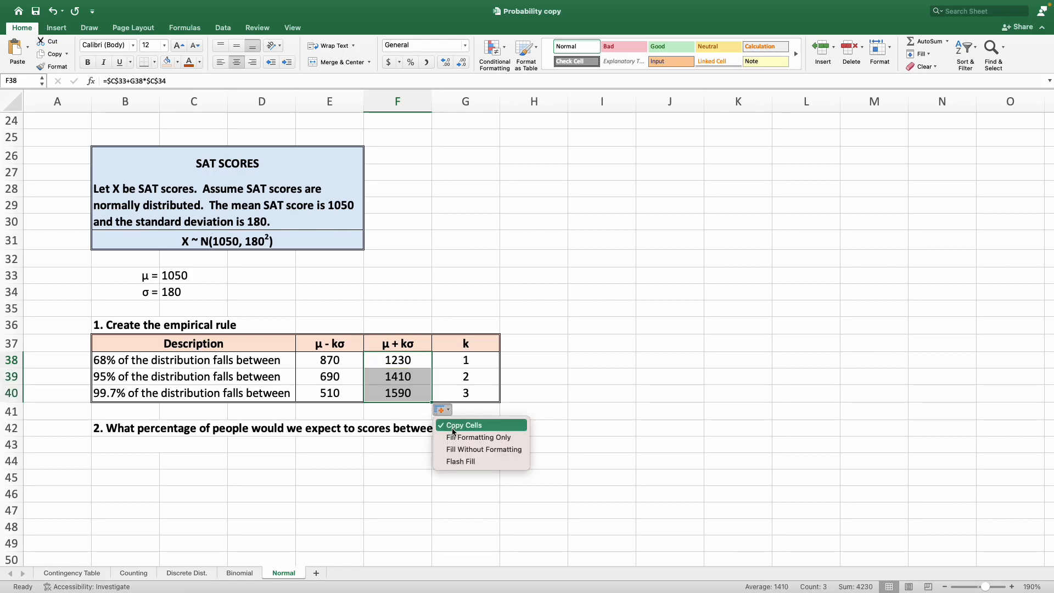
click(505, 450)
click(518, 457)
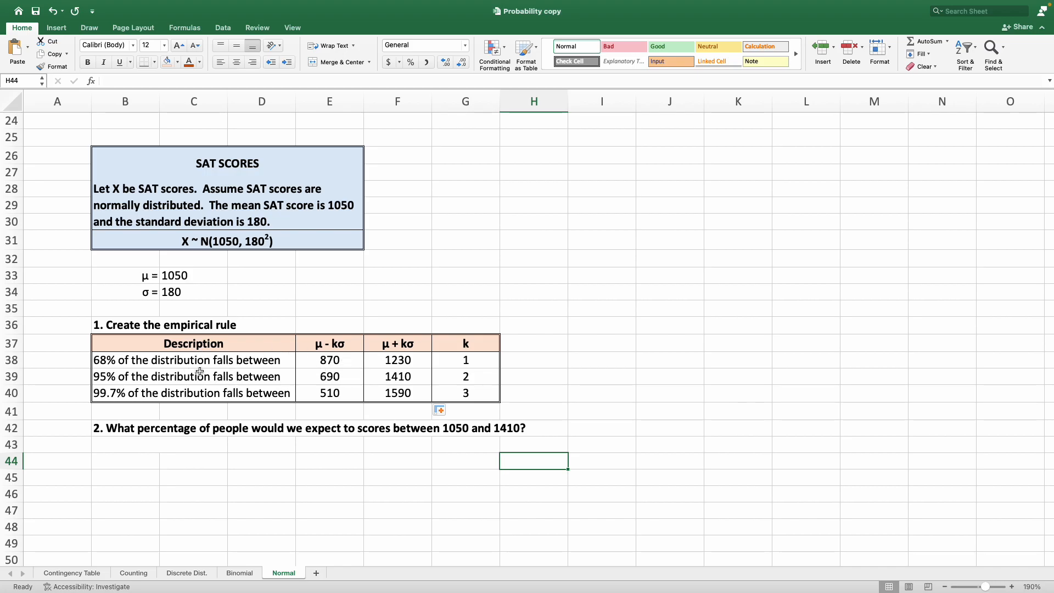
Review the descriptions and the μ - kσ and μ + kσ formulas in rows 38 to 40 of the empirical rule table.
click(215, 360)
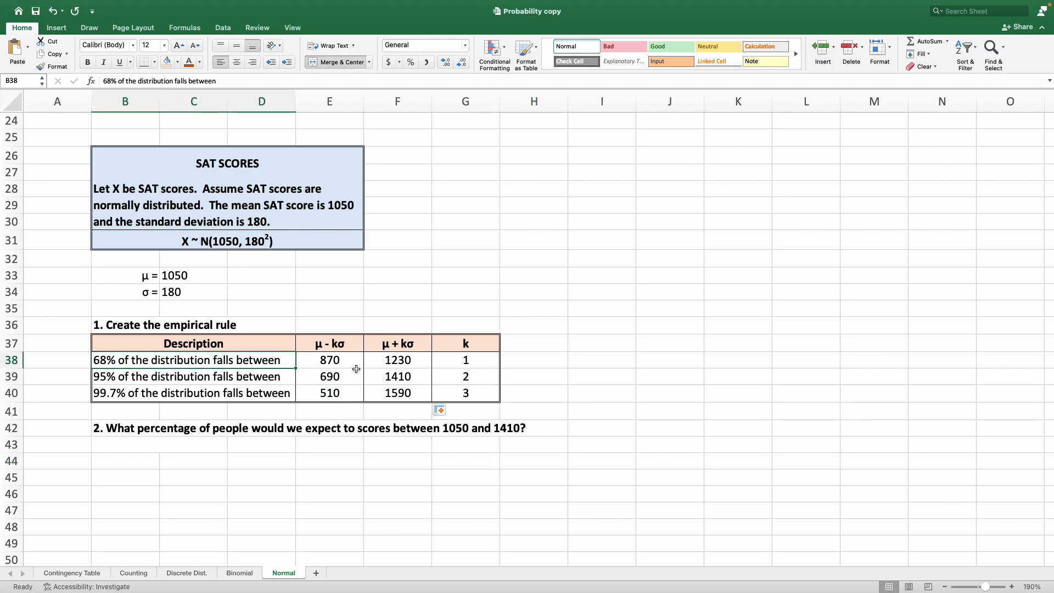
drag(354, 367, 373, 363)
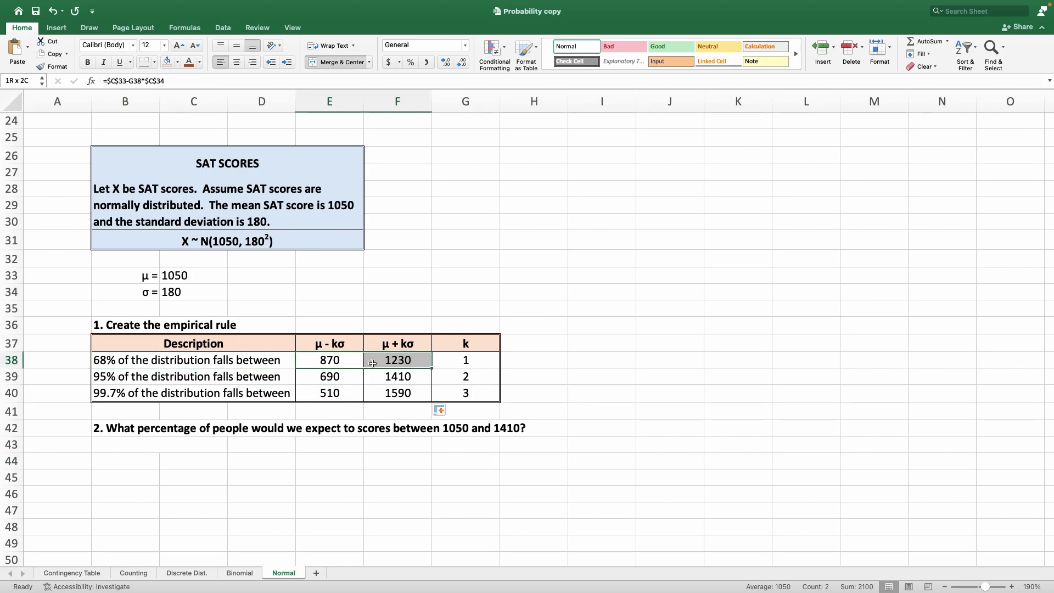
click(120, 375)
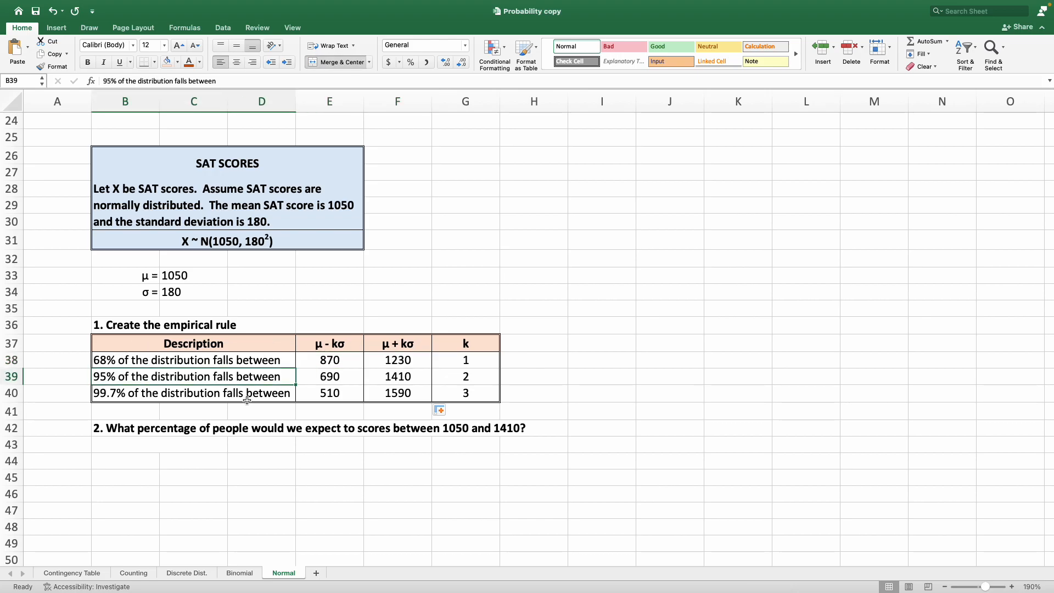
click(340, 377)
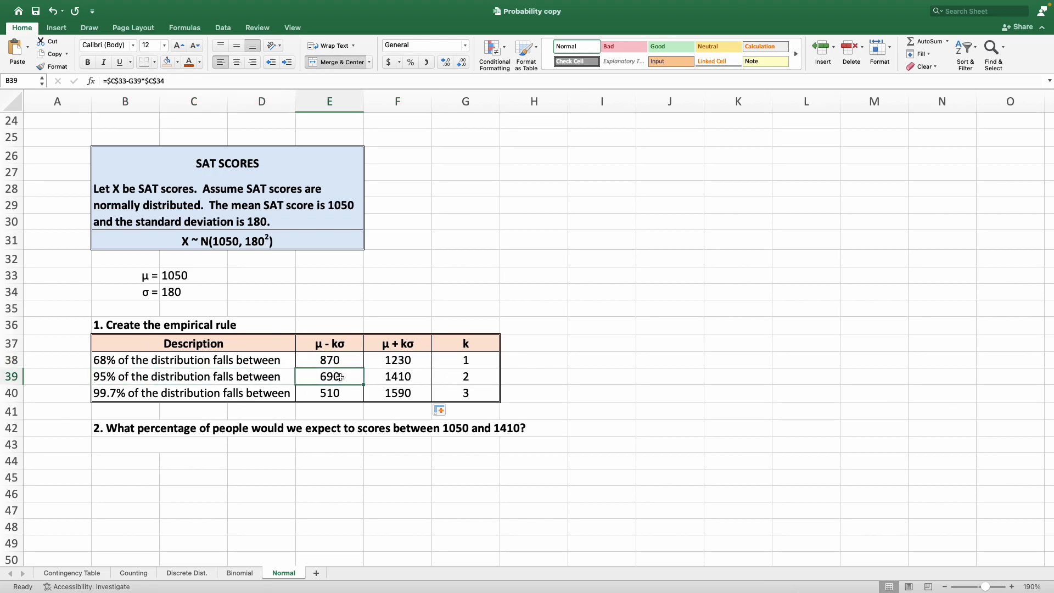
click(410, 378)
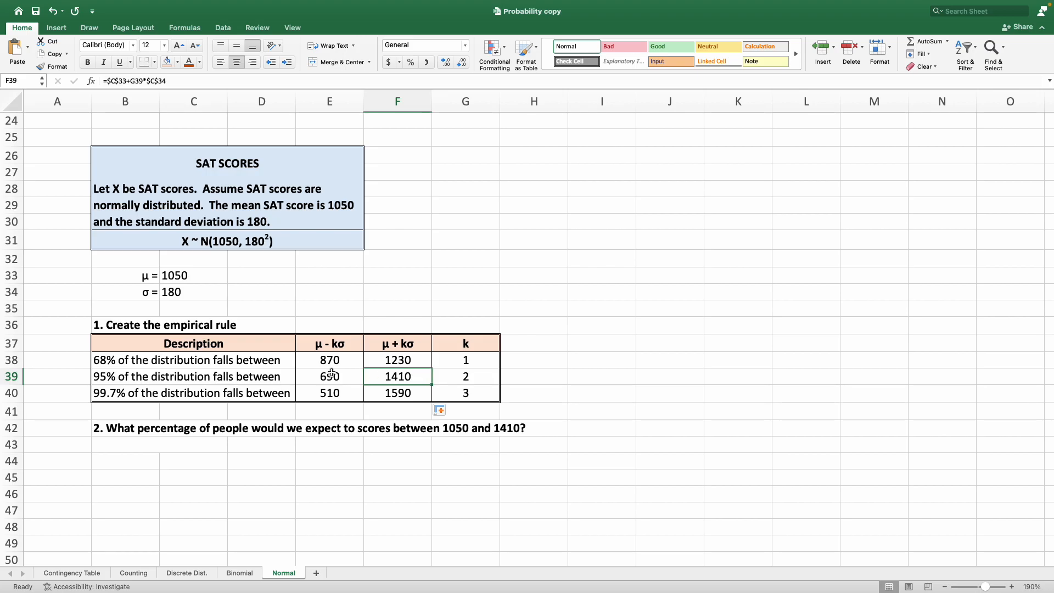
click(140, 388)
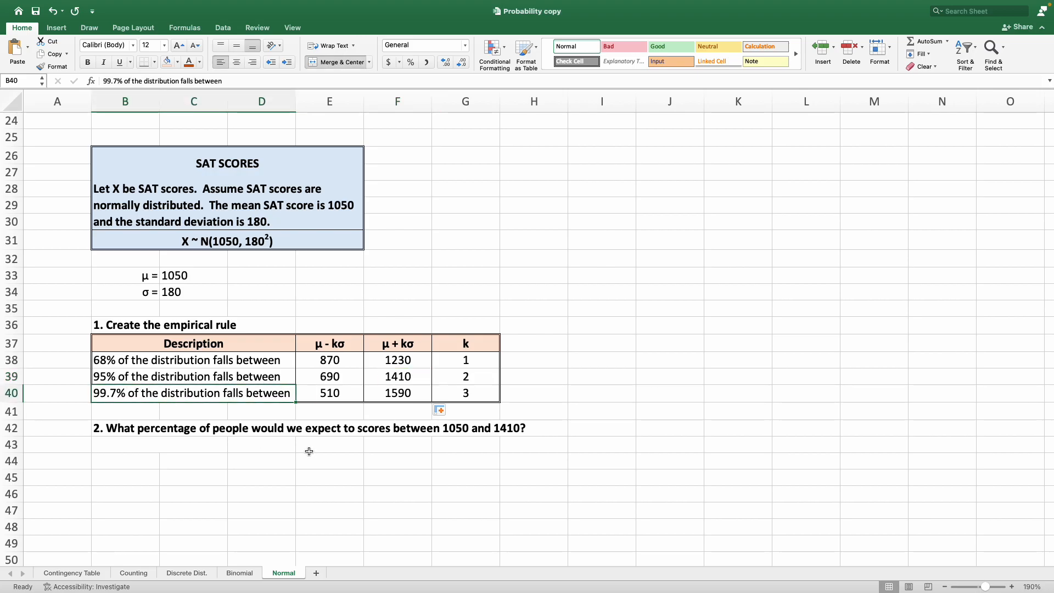
click(340, 398)
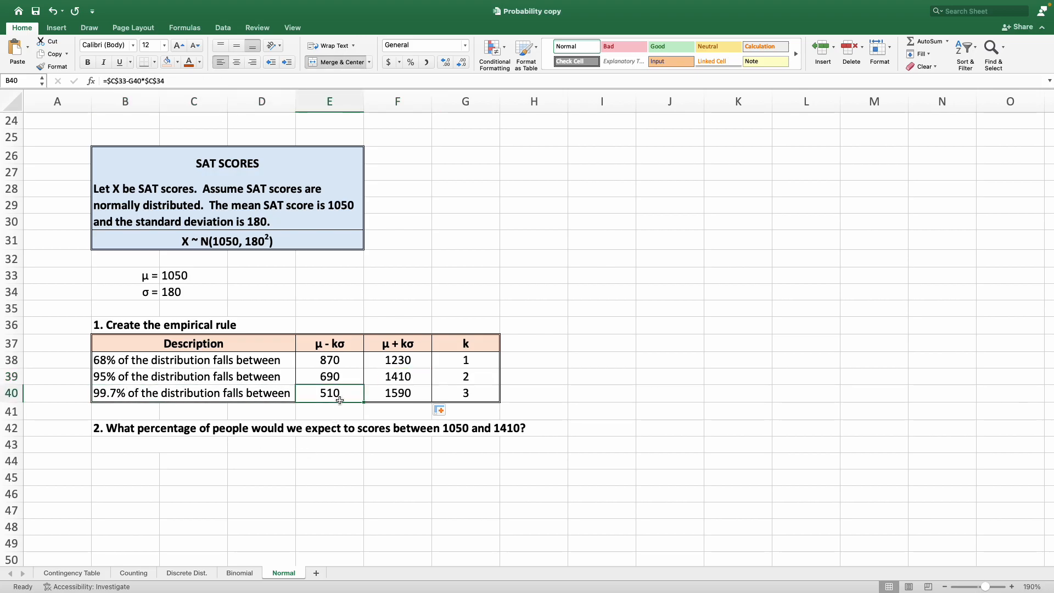
click(395, 396)
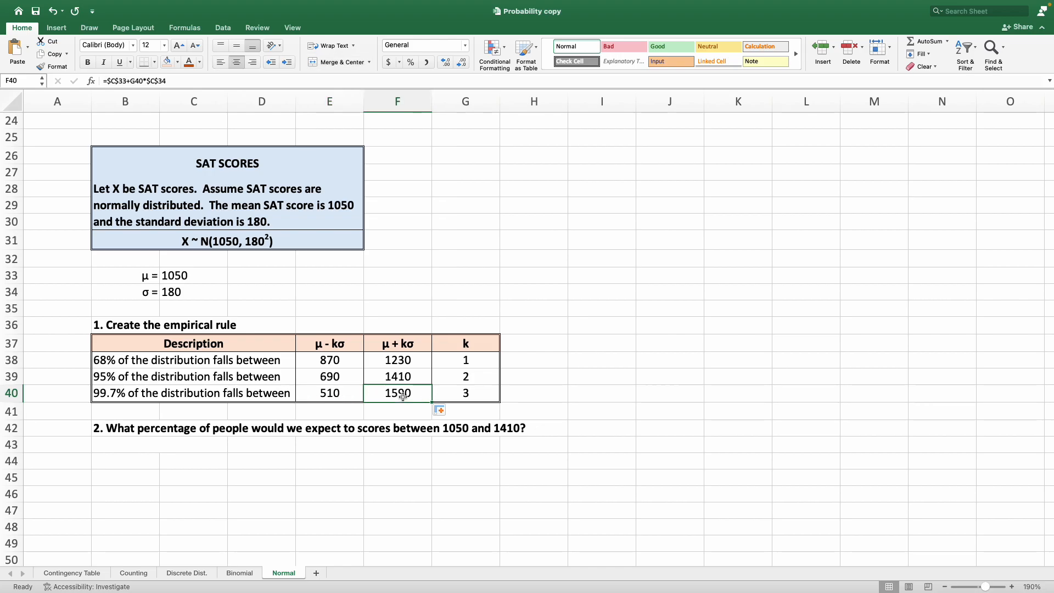
click(439, 389)
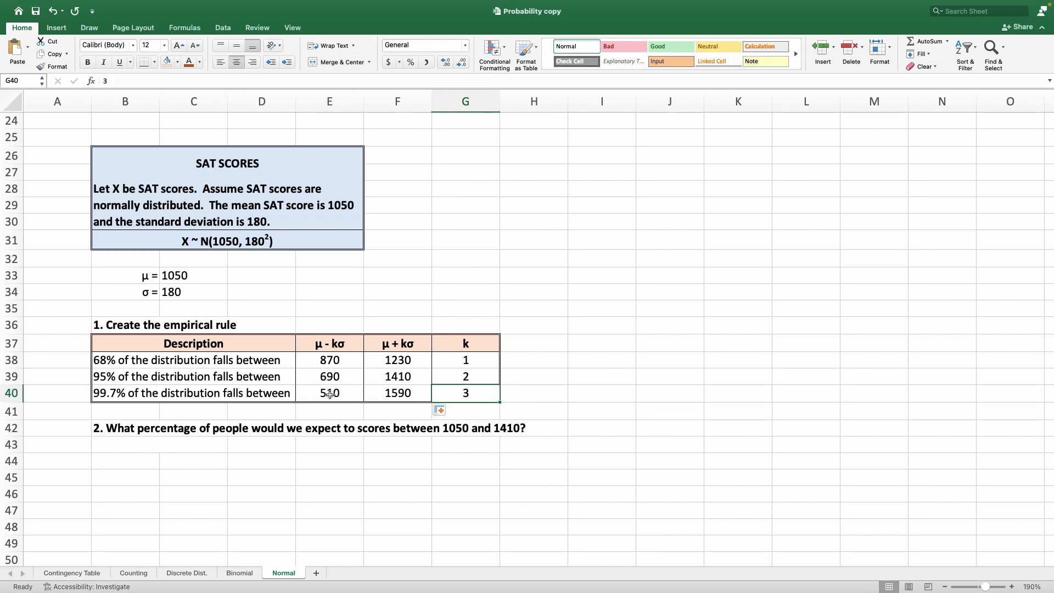
drag(332, 360, 370, 394)
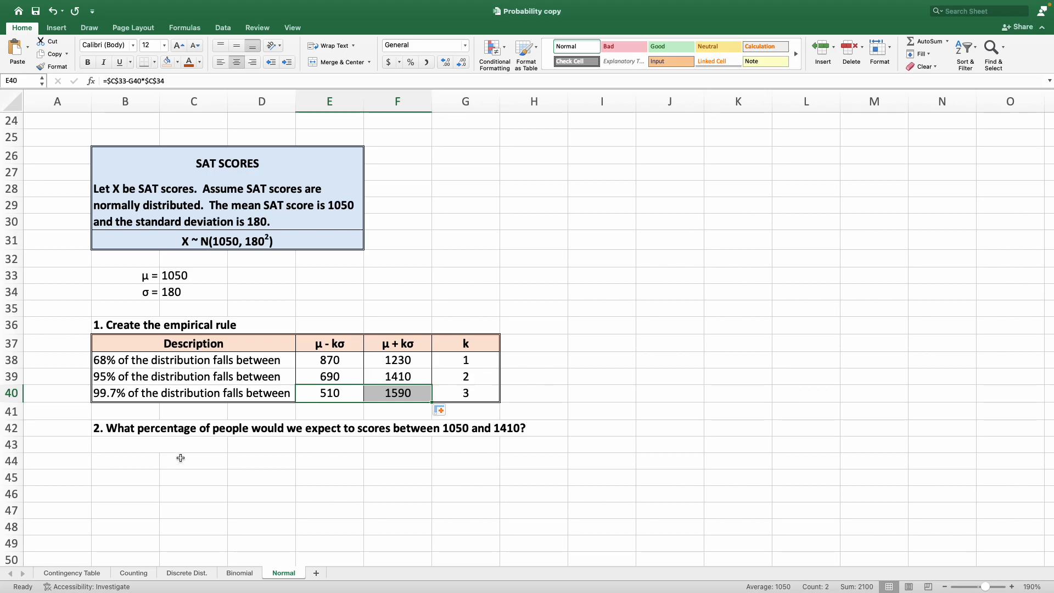
click(174, 432)
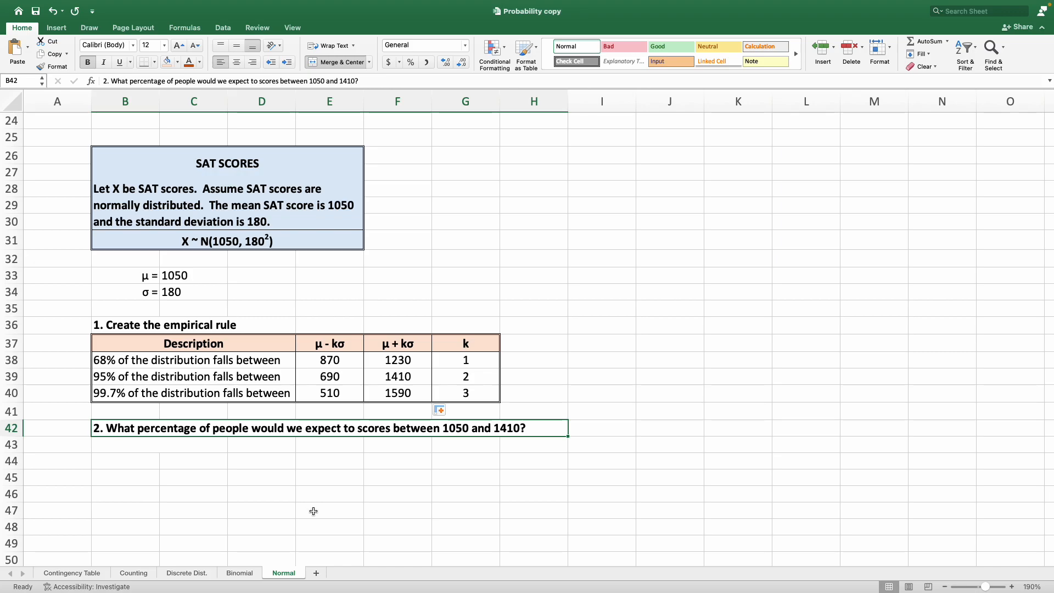
Enter the label P(1050<X<1410) = in B43, below question 2.
click(132, 448)
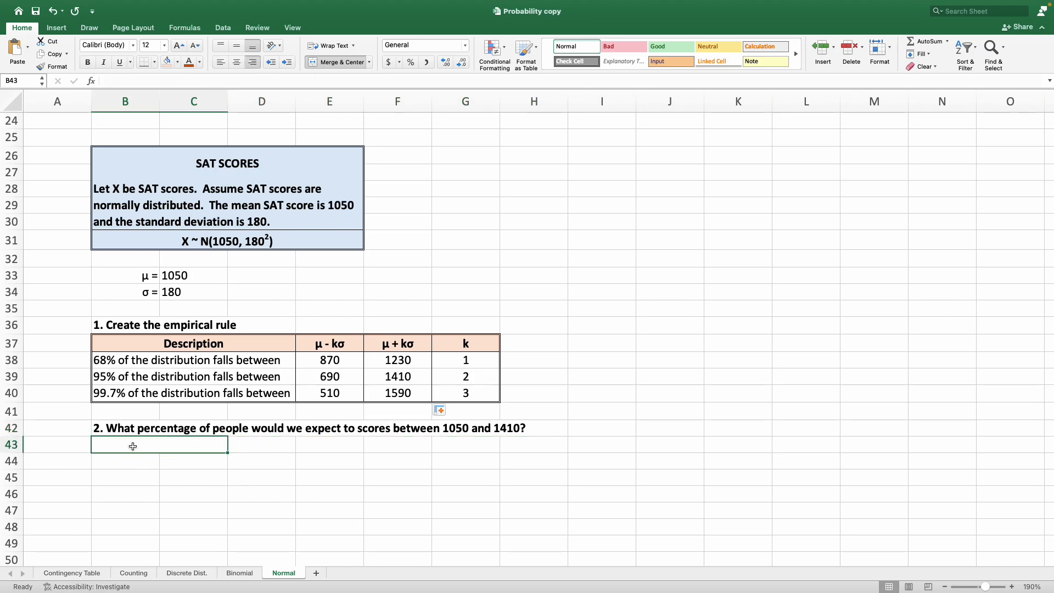
text(P)
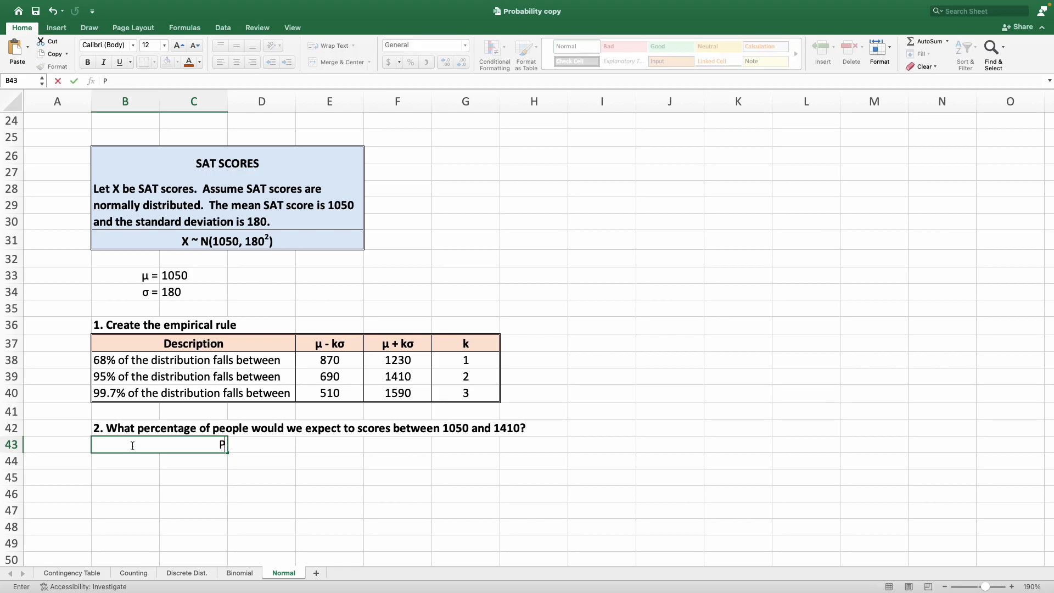
text((1050<X<1410) =)
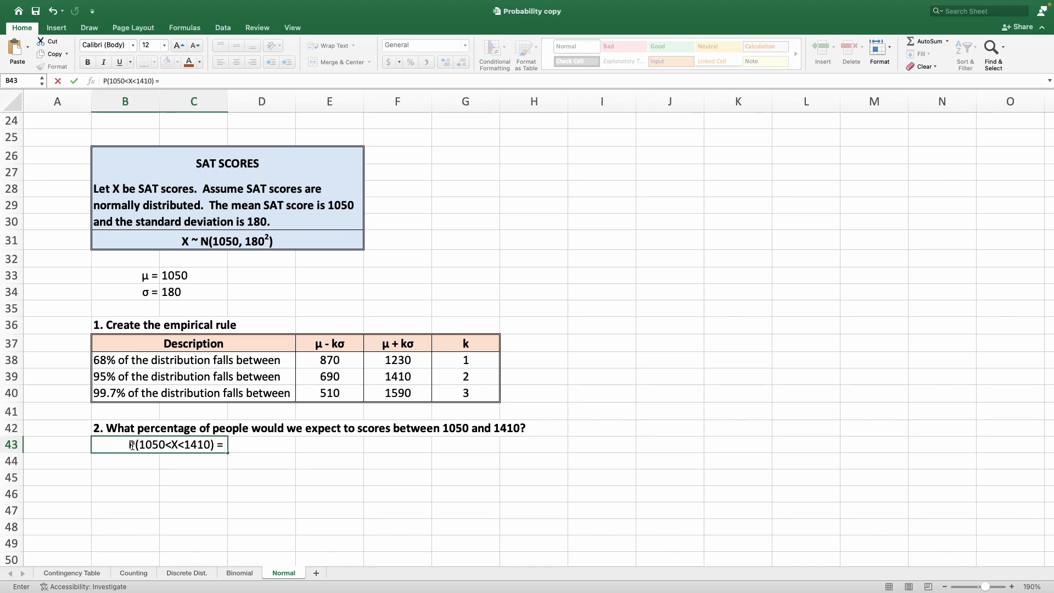
key(Return)
In D43, enter =NORM.DIST(1410,1050,180,TRUE)-NORM.DIST(1050,1050,180,TRUE) to compute the probability between 1050 and 1410.
key(Up)
key(Right)
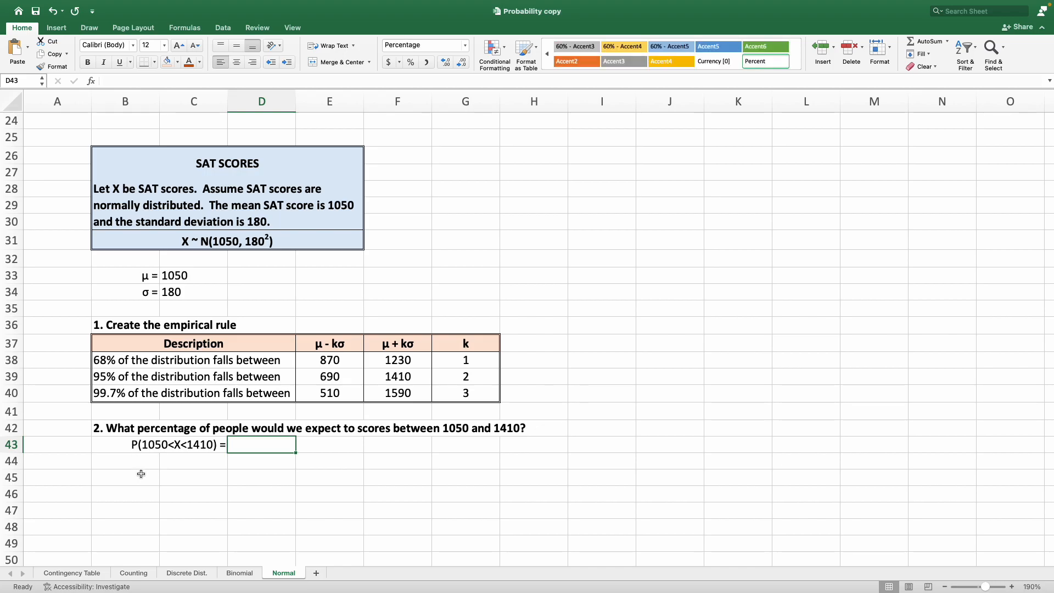
text(=N)
key(BackSpace)
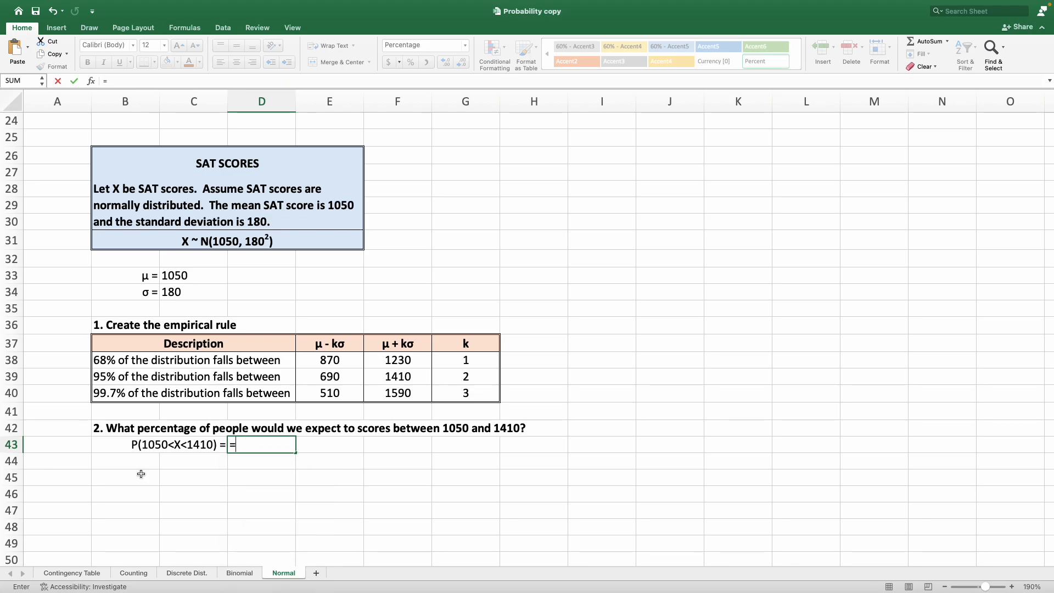
text(NORM)
key(Tab)
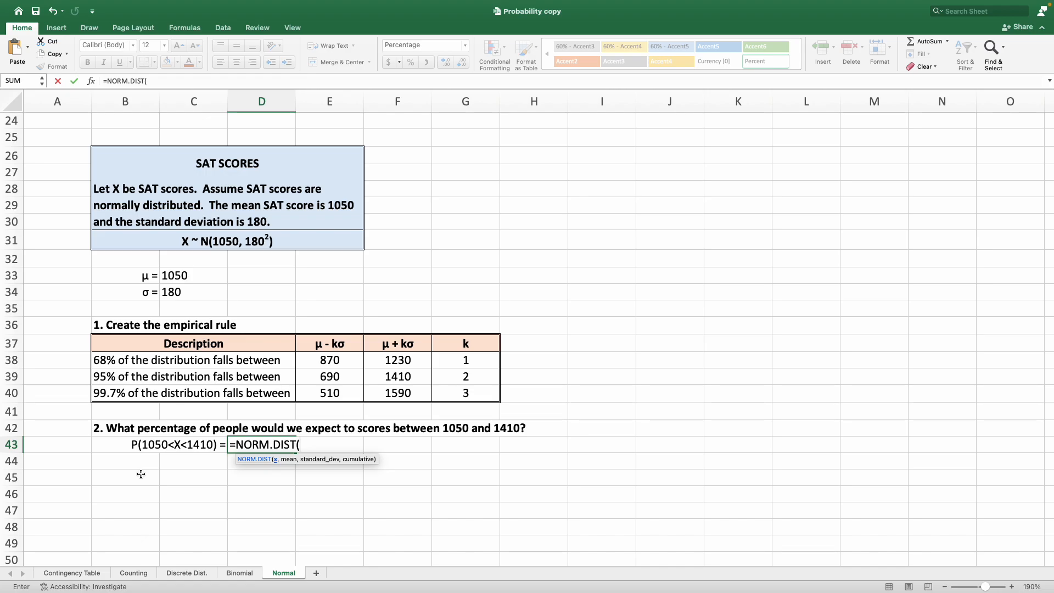
text(1410,1050,)
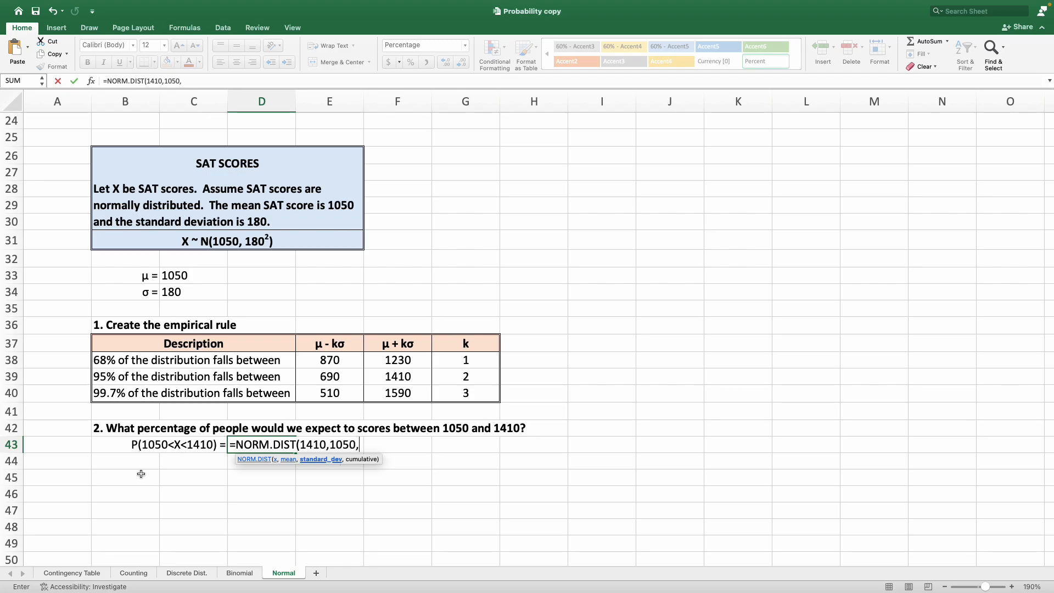
text(180,)
key(Tab)
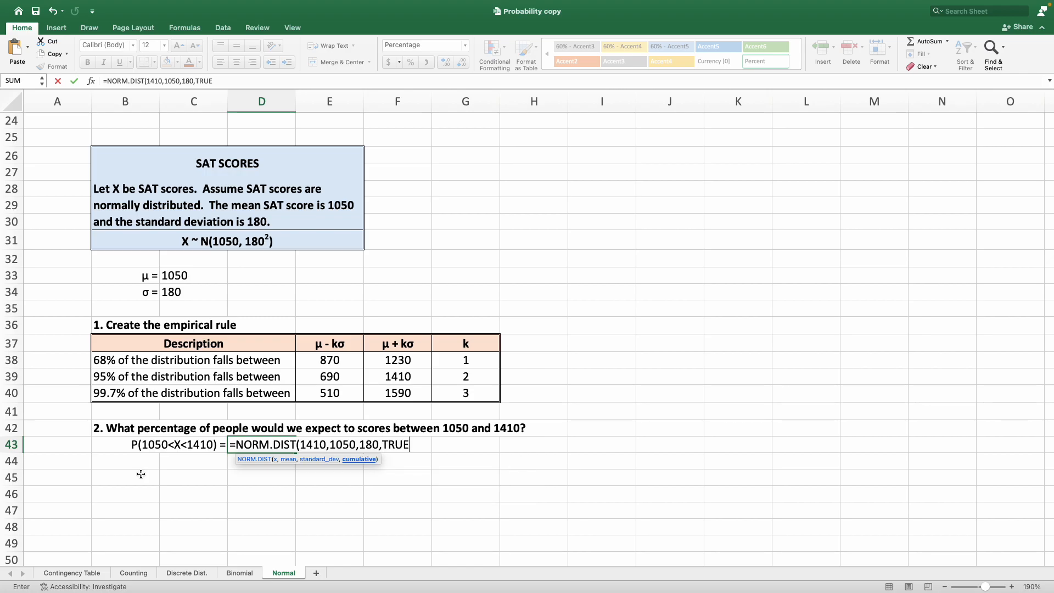
text())
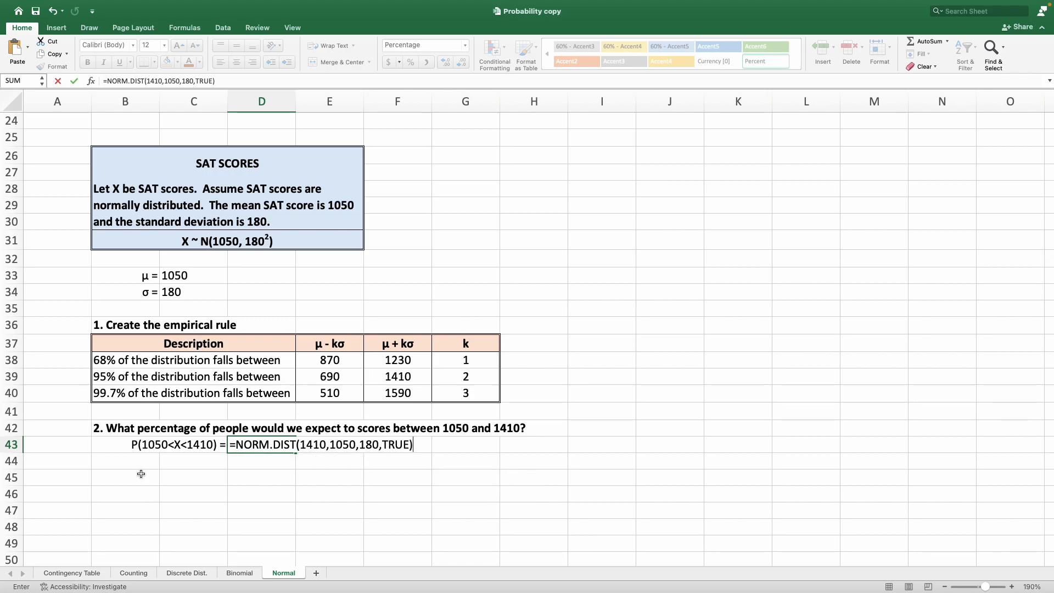
text(-NORM.)
key(Tab)
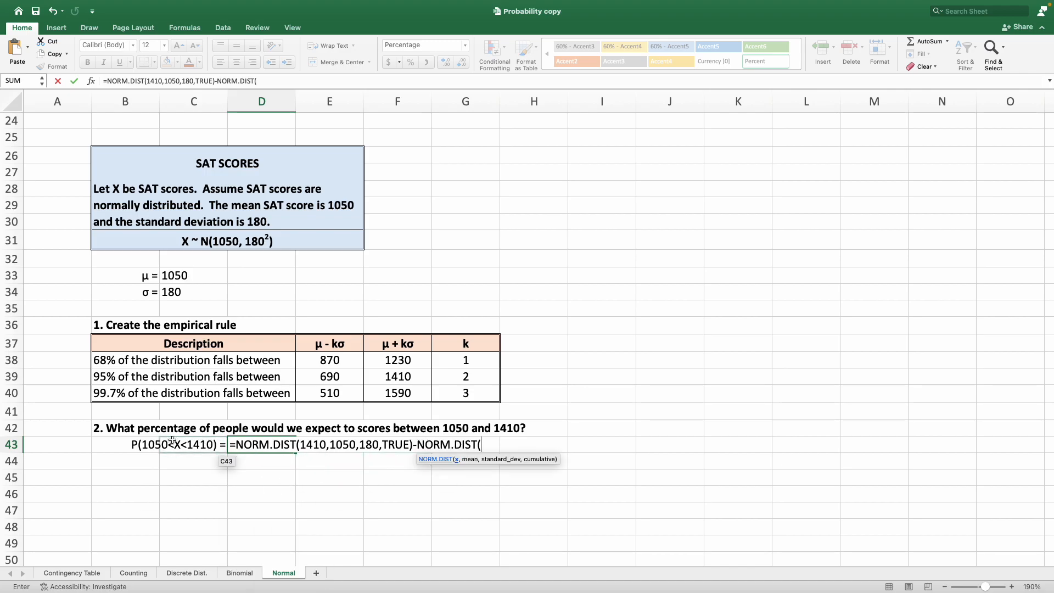
text(1050,)
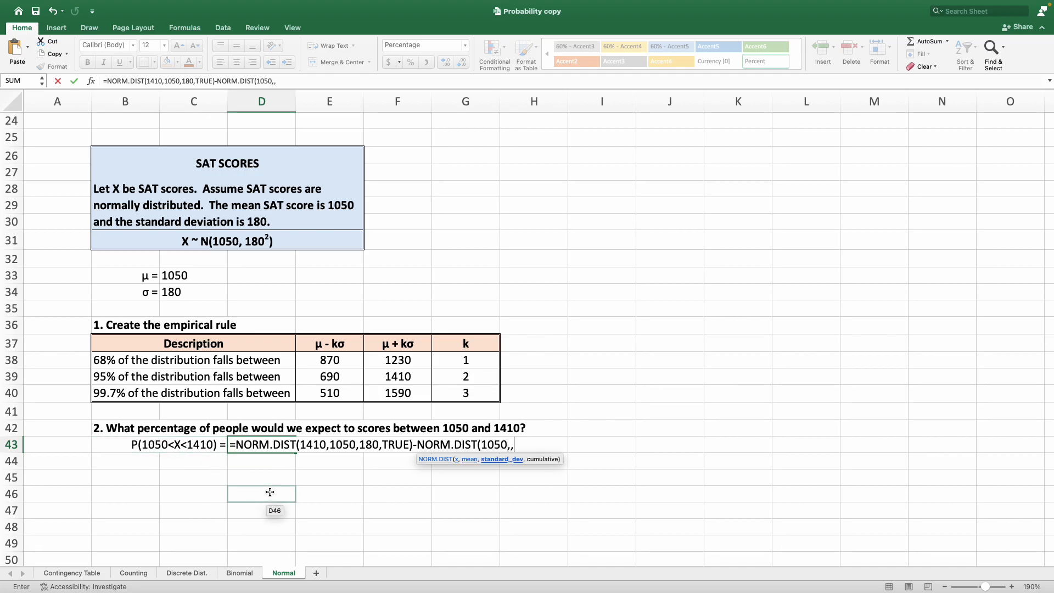
key(BackSpace)
text(1050)
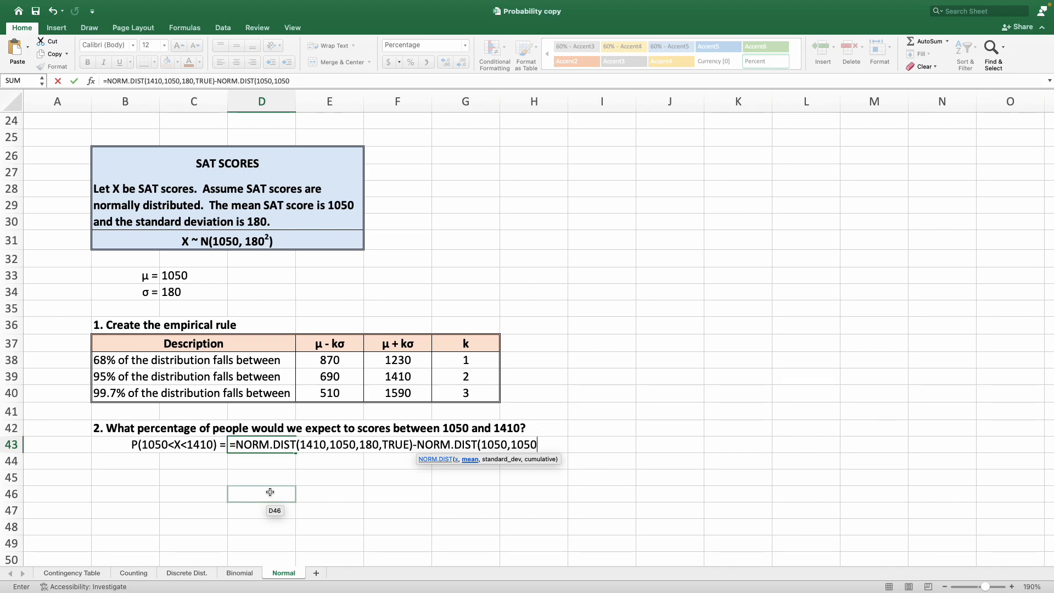
text(,180,TRUE)
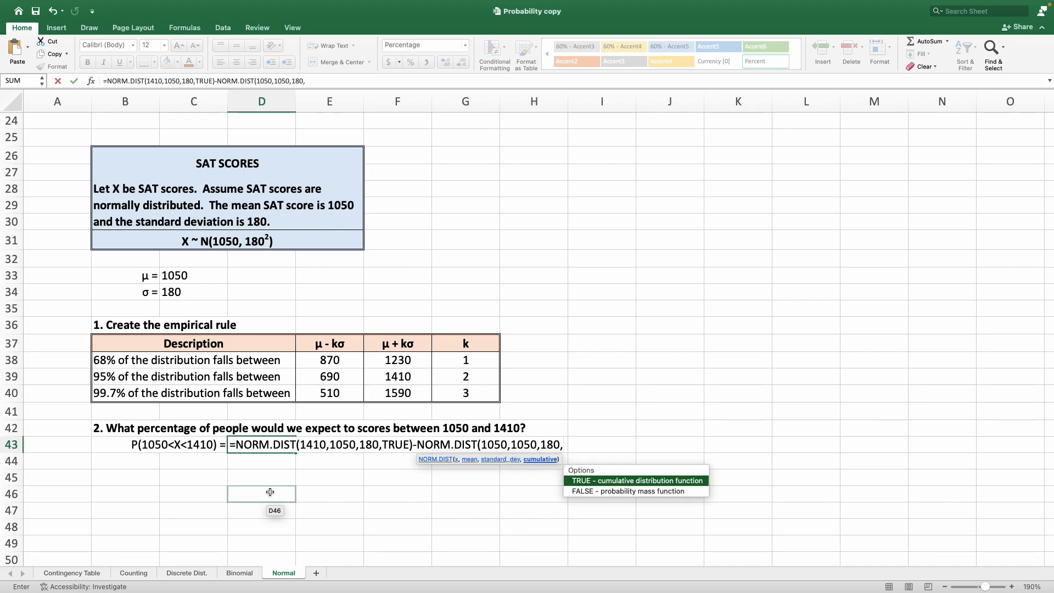
key(Tab)
text())
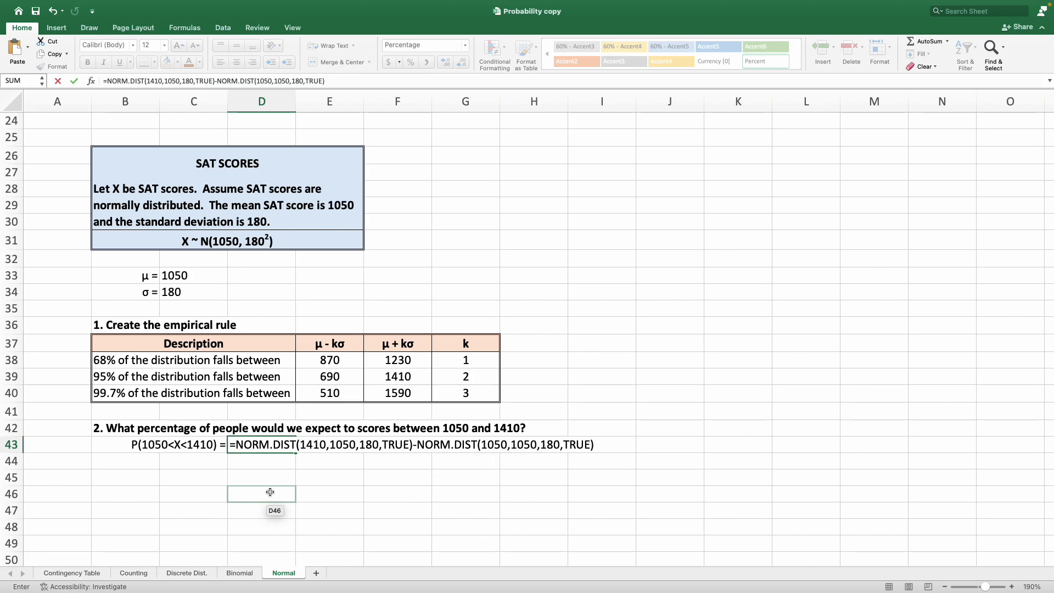
key(Return)
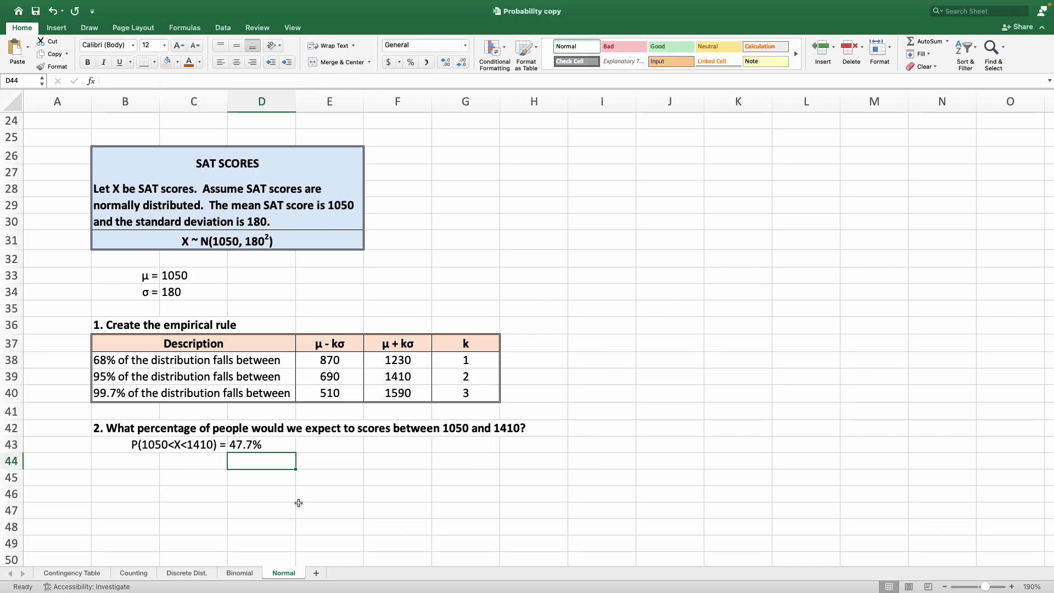
Highlight the P(1050<X<1410) answer across B43:D43 with a light orange fill.
drag(210, 445, 239, 442)
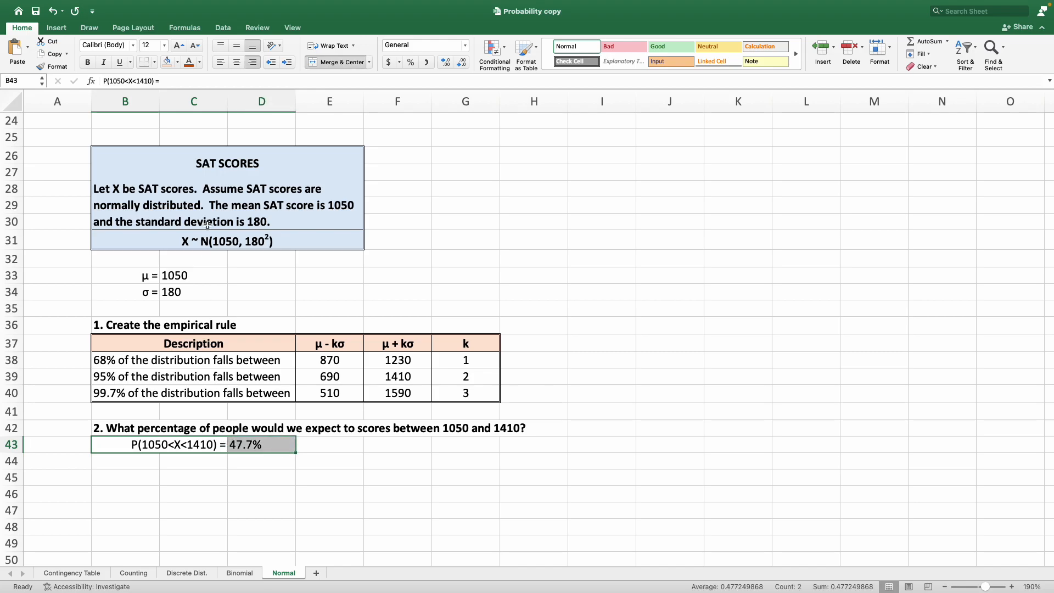
click(169, 62)
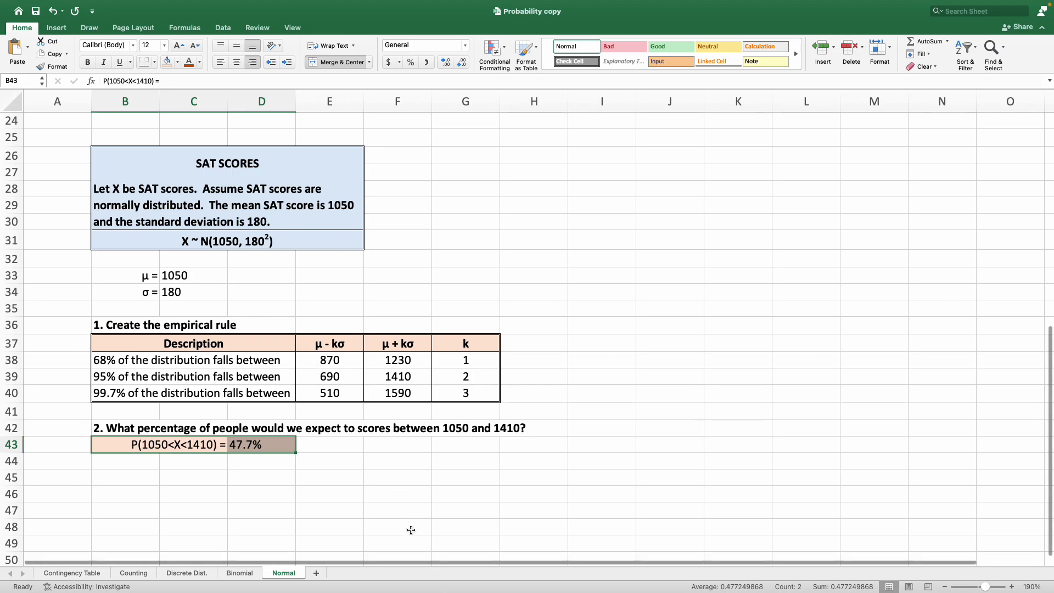
click(378, 465)
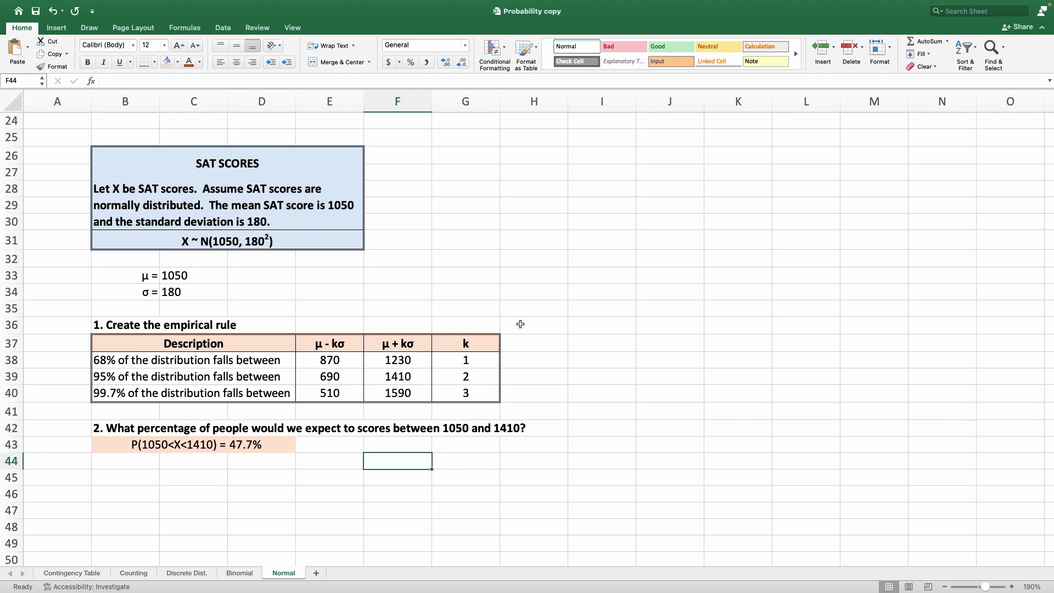
scroll(520, 324, up, 10)
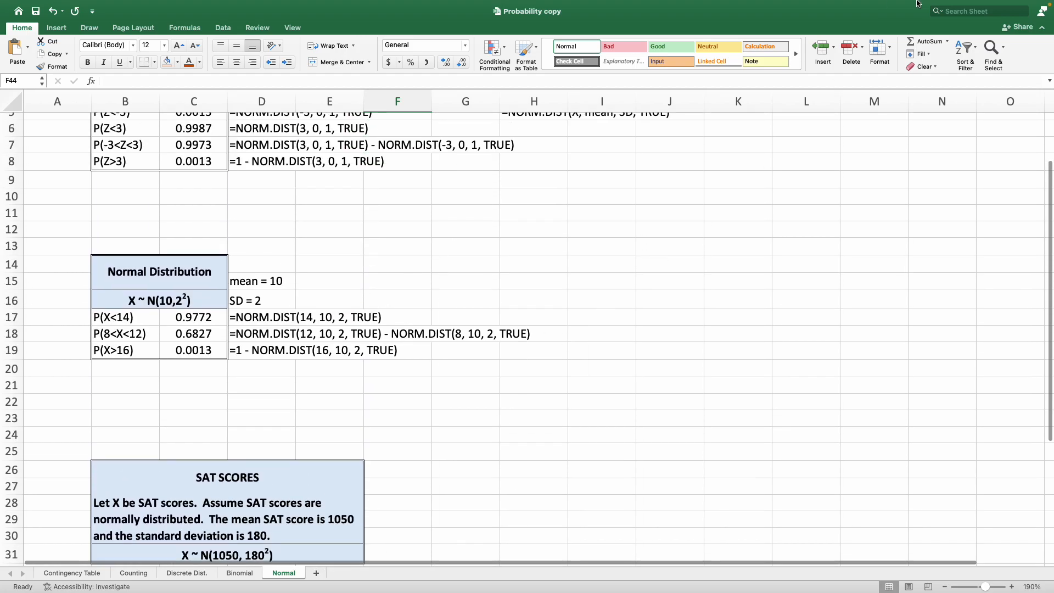